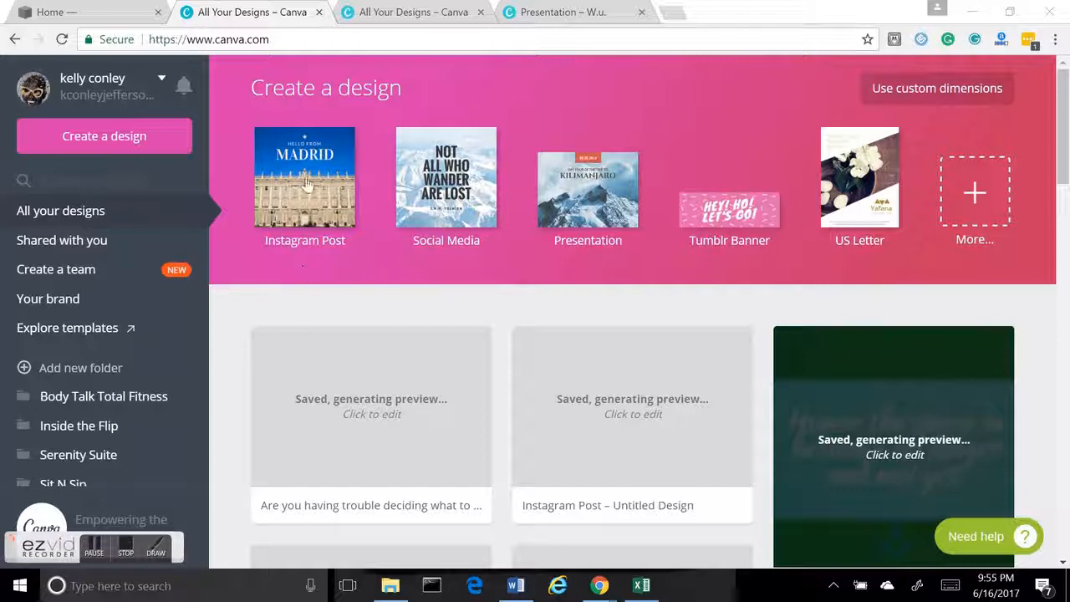
{"action": "left_click_drag", "start_coordinate": [155, 39], "coordinate": [280, 39]}
{"action": "left_click", "coordinate": [282, 40]}
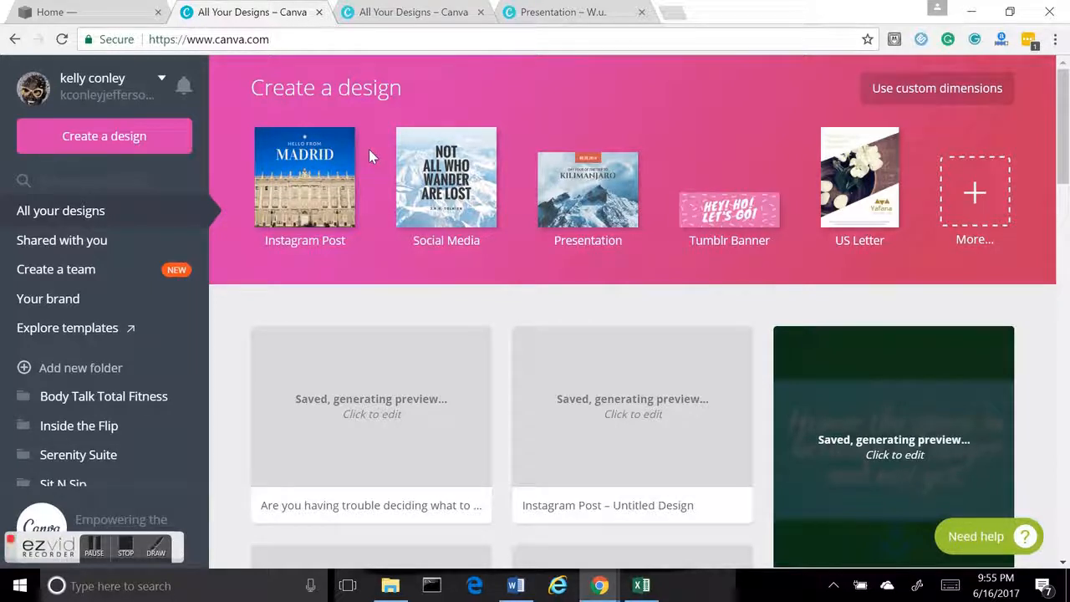
{"action": "scroll", "coordinate": [370, 155], "scroll_direction": "down", "scroll_amount": 2}
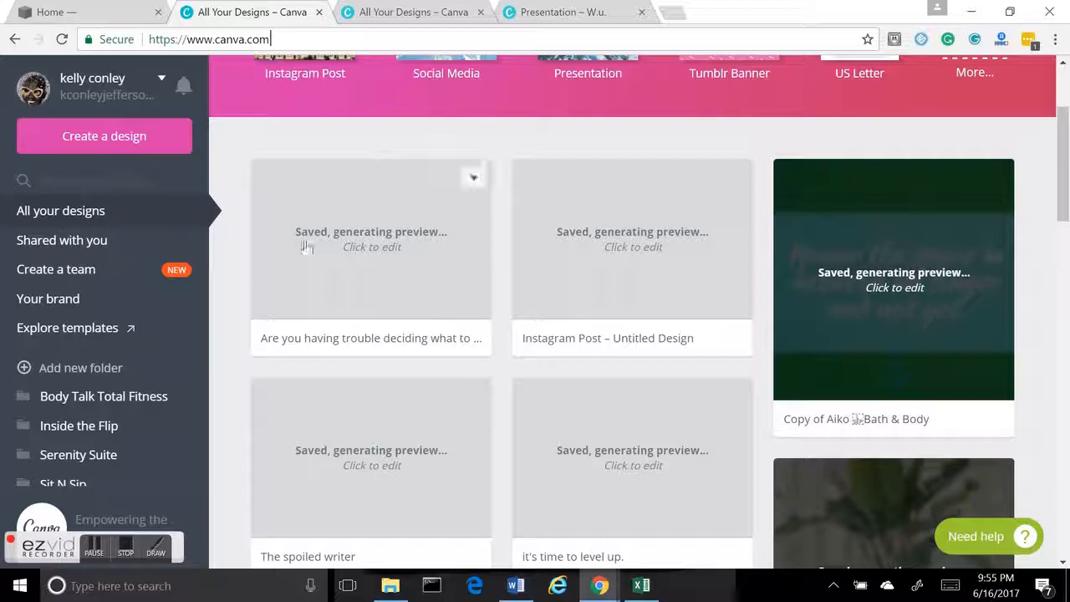
{"action": "scroll", "coordinate": [124, 401], "scroll_direction": "down", "scroll_amount": 3}
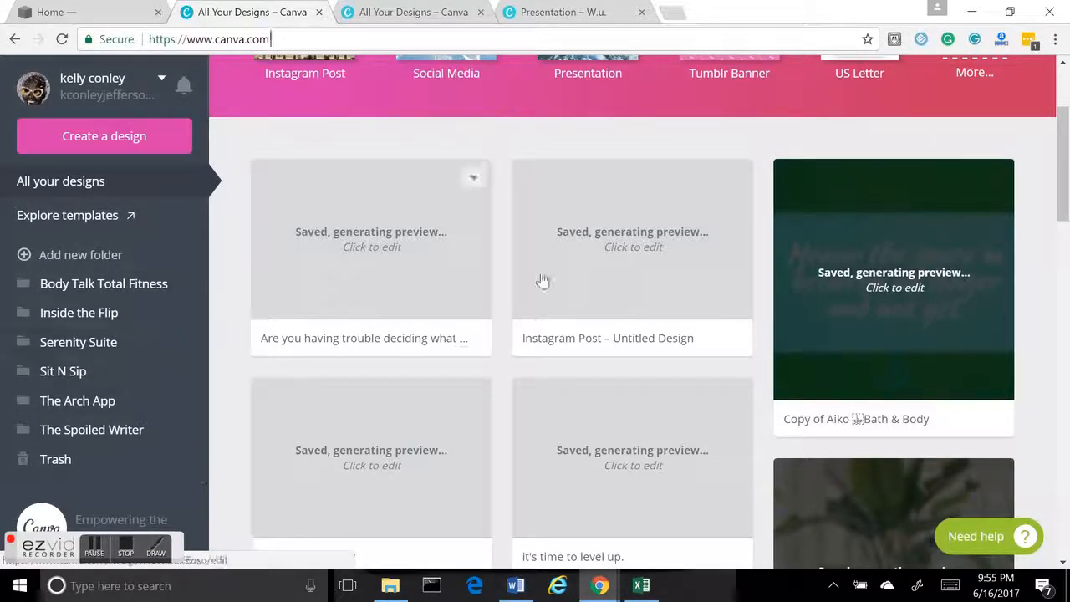
{"action": "scroll", "coordinate": [547, 280], "scroll_direction": "up", "scroll_amount": 2}
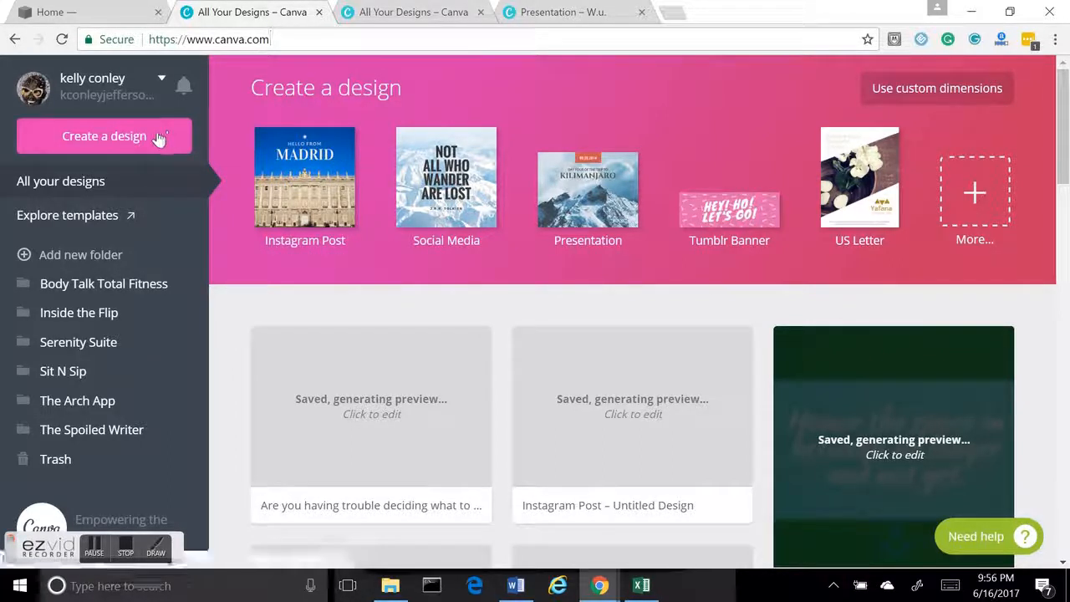
Open the full list of design types and look through its categories, from popular designs and social media posts to events
{"action": "left_click", "coordinate": [987, 194]}
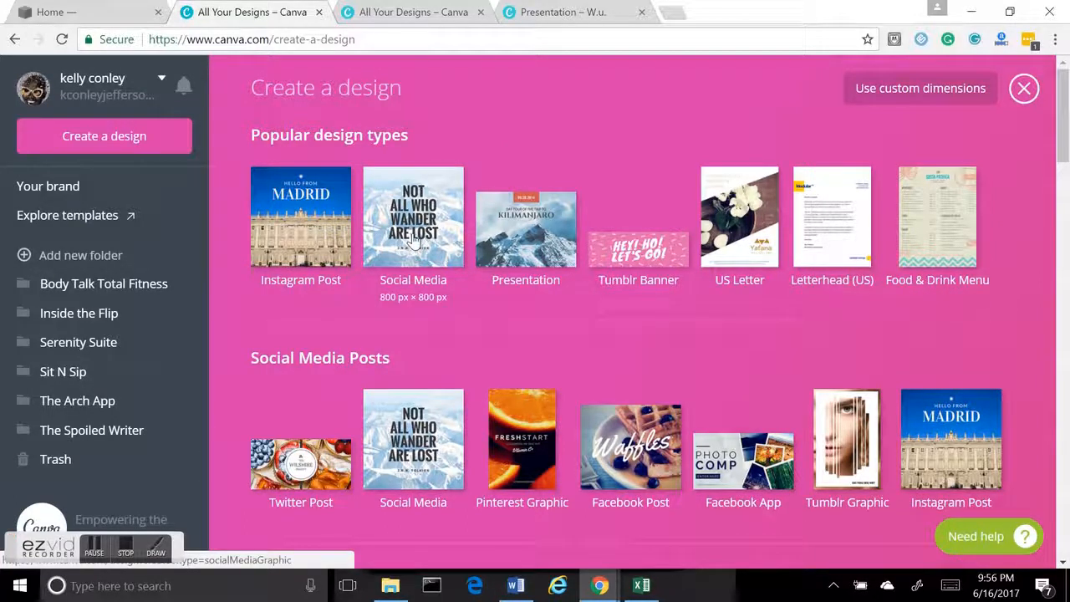
{"action": "scroll", "coordinate": [585, 201], "scroll_direction": "down", "scroll_amount": 7}
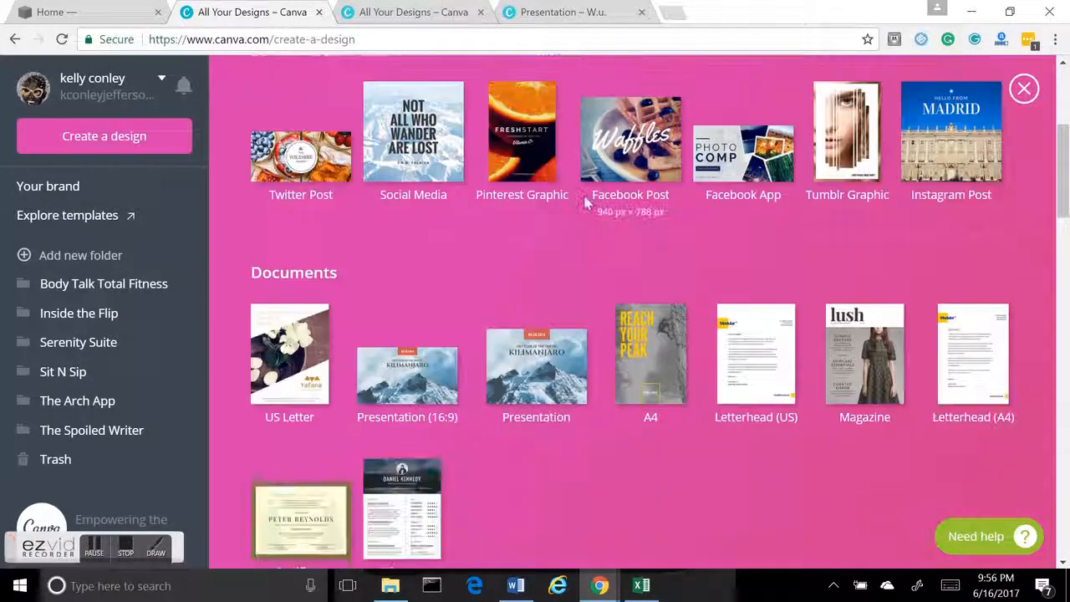
{"action": "scroll", "coordinate": [588, 188], "scroll_direction": "down", "scroll_amount": 8}
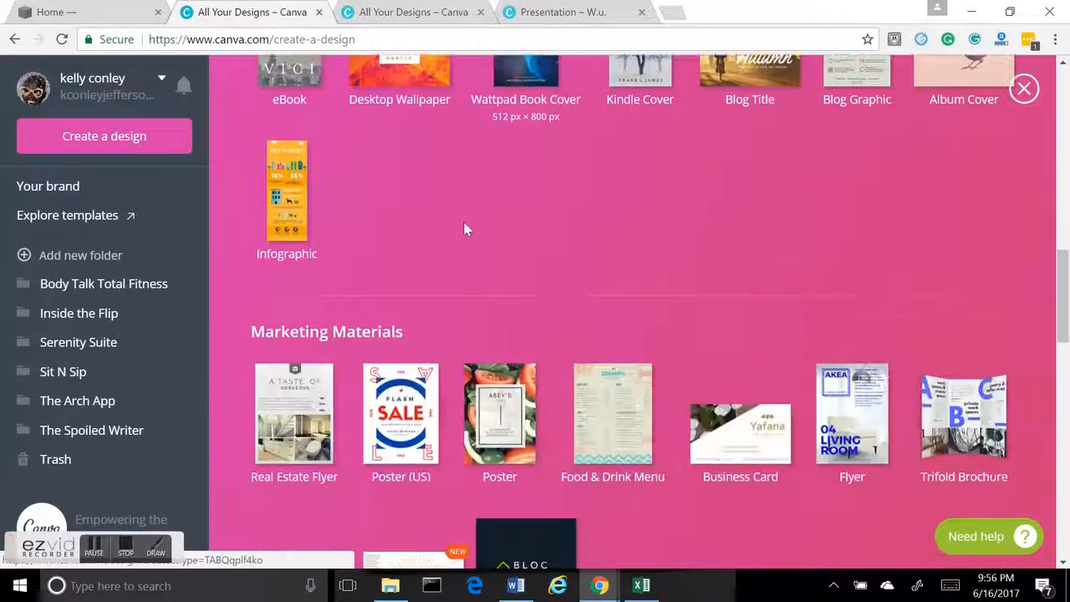
{"action": "scroll", "coordinate": [449, 224], "scroll_direction": "down", "scroll_amount": 4}
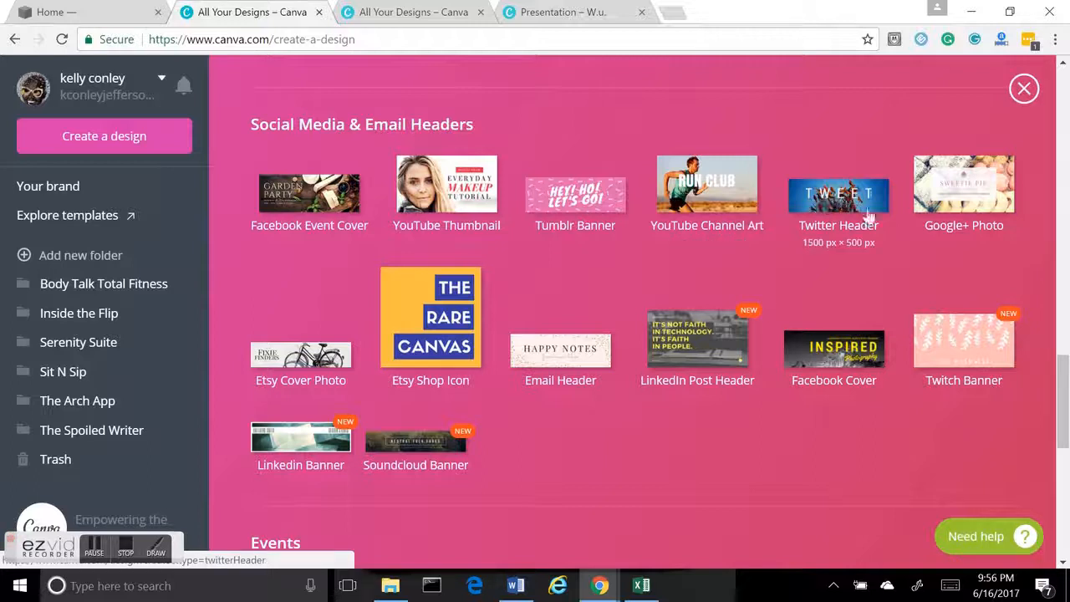
{"action": "scroll", "coordinate": [483, 326], "scroll_direction": "down", "scroll_amount": 3}
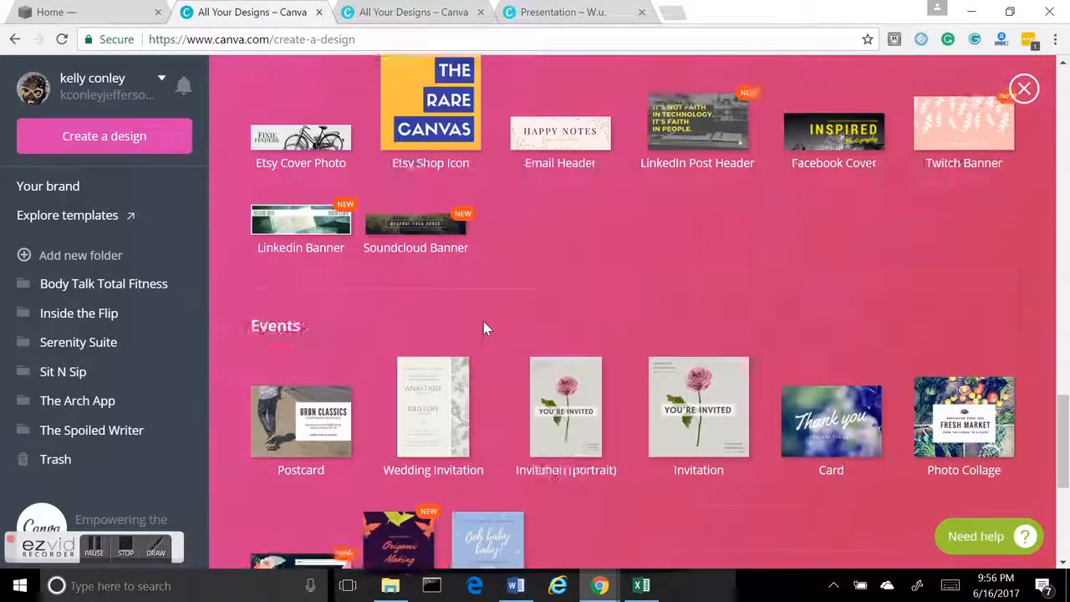
{"action": "scroll", "coordinate": [483, 327], "scroll_direction": "down", "scroll_amount": 3}
{"action": "scroll", "coordinate": [576, 334], "scroll_direction": "down", "scroll_amount": 1}
{"action": "scroll", "coordinate": [581, 332], "scroll_direction": "up", "scroll_amount": 5}
{"action": "scroll", "coordinate": [583, 332], "scroll_direction": "up", "scroll_amount": 15}
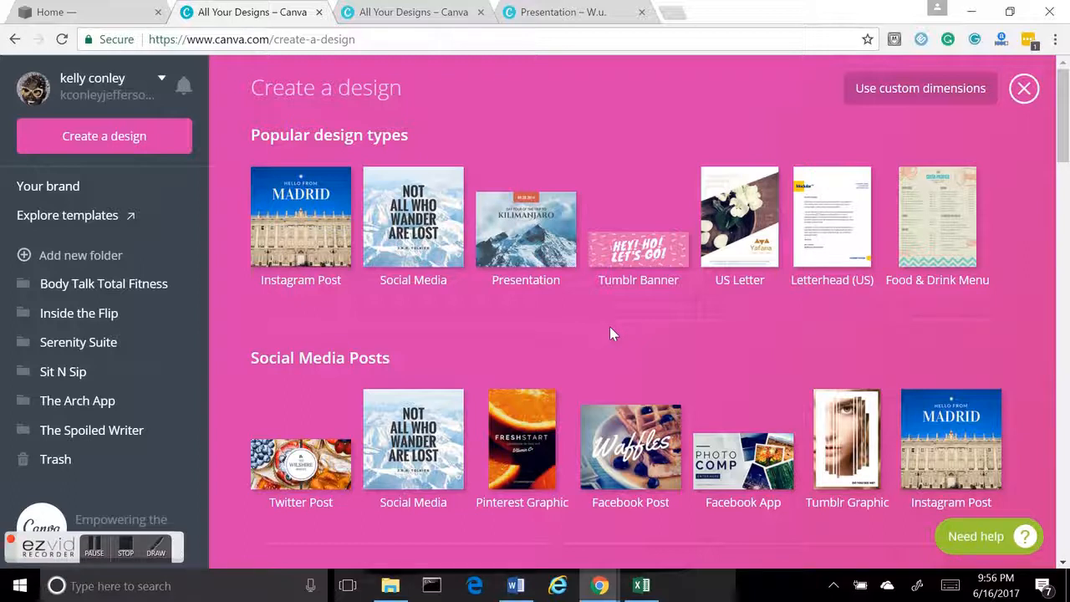
Create a new Presentation design and expand the Interactive Media Inc. layout set from the Canva layouts
{"action": "left_click", "coordinate": [547, 250]}
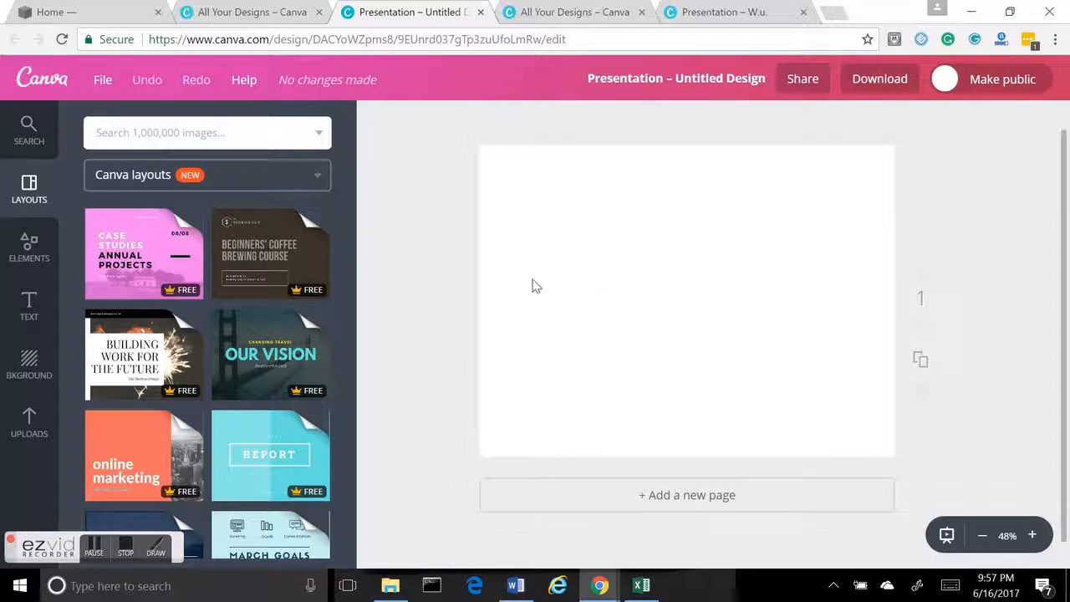
{"action": "scroll", "coordinate": [284, 290], "scroll_direction": "down", "scroll_amount": 3}
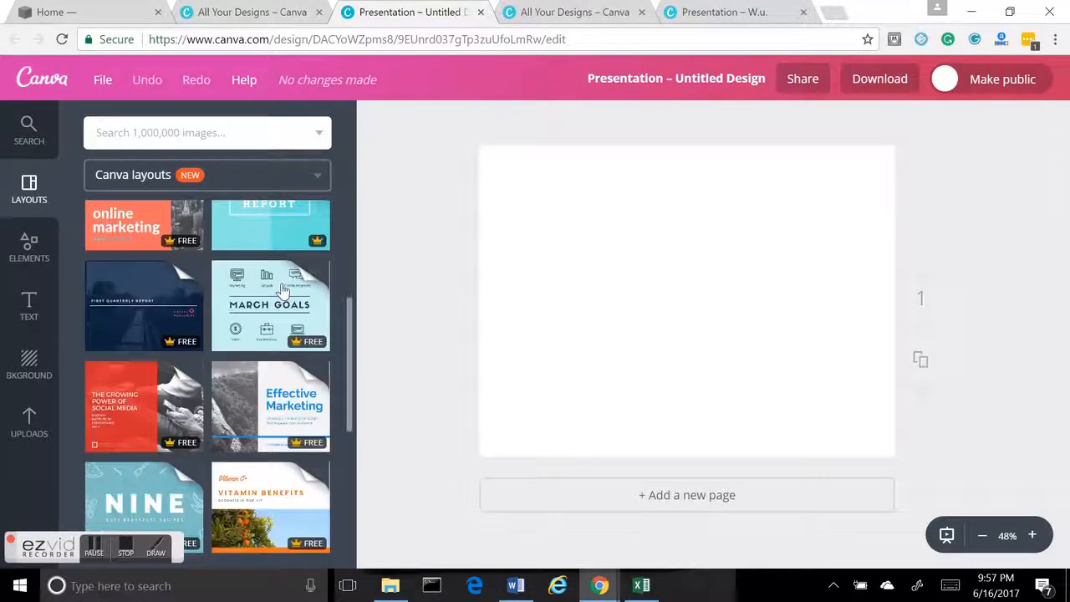
{"action": "scroll", "coordinate": [238, 260], "scroll_direction": "down", "scroll_amount": 2}
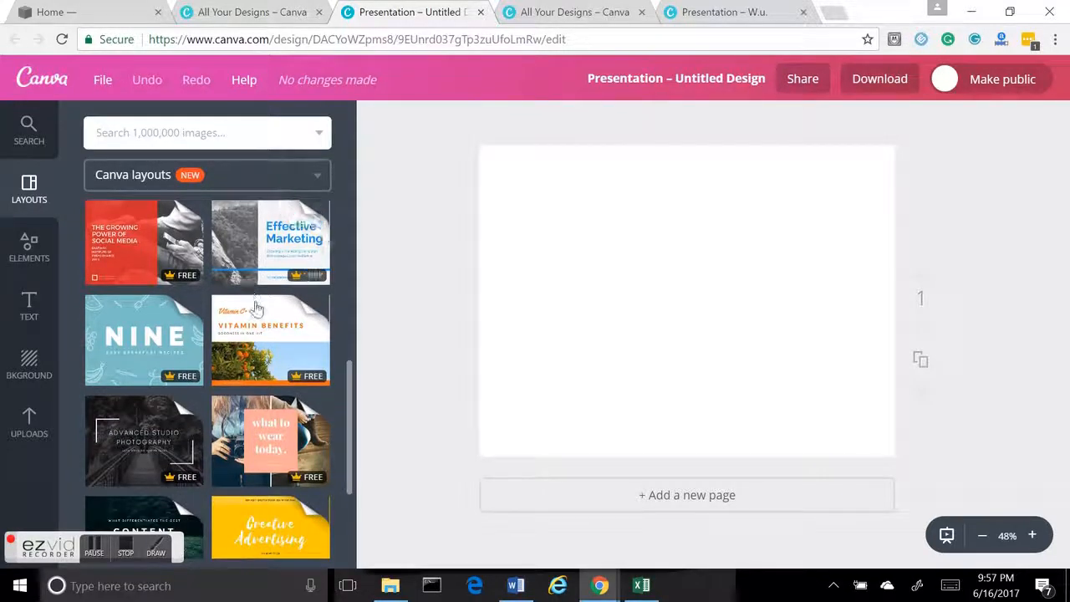
{"action": "scroll", "coordinate": [255, 311], "scroll_direction": "down", "scroll_amount": 2}
{"action": "scroll", "coordinate": [253, 316], "scroll_direction": "down", "scroll_amount": 1}
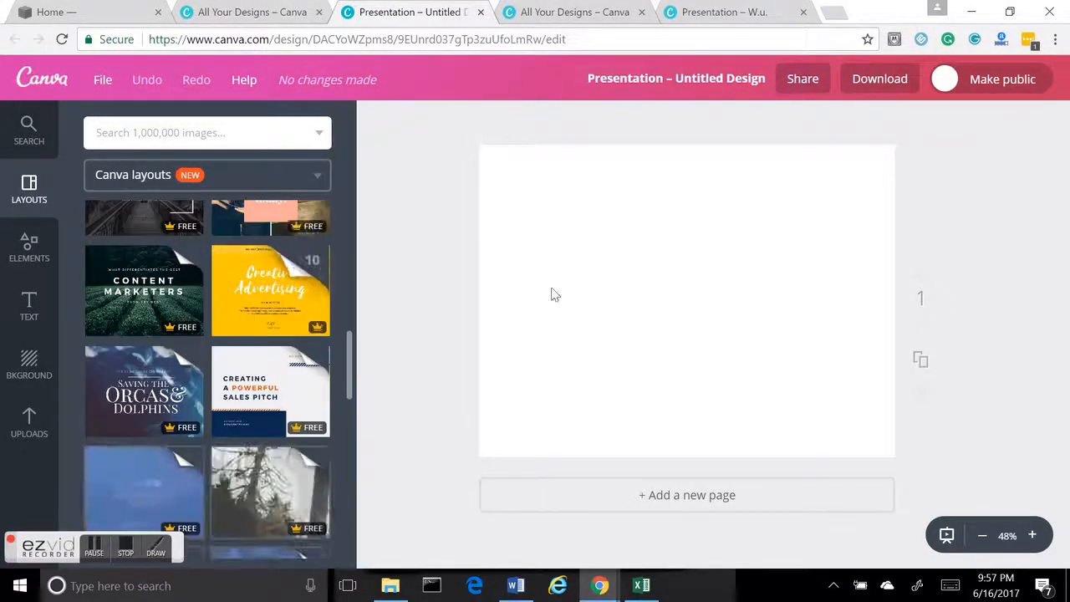
{"action": "scroll", "coordinate": [614, 298], "scroll_direction": "down", "scroll_amount": 1}
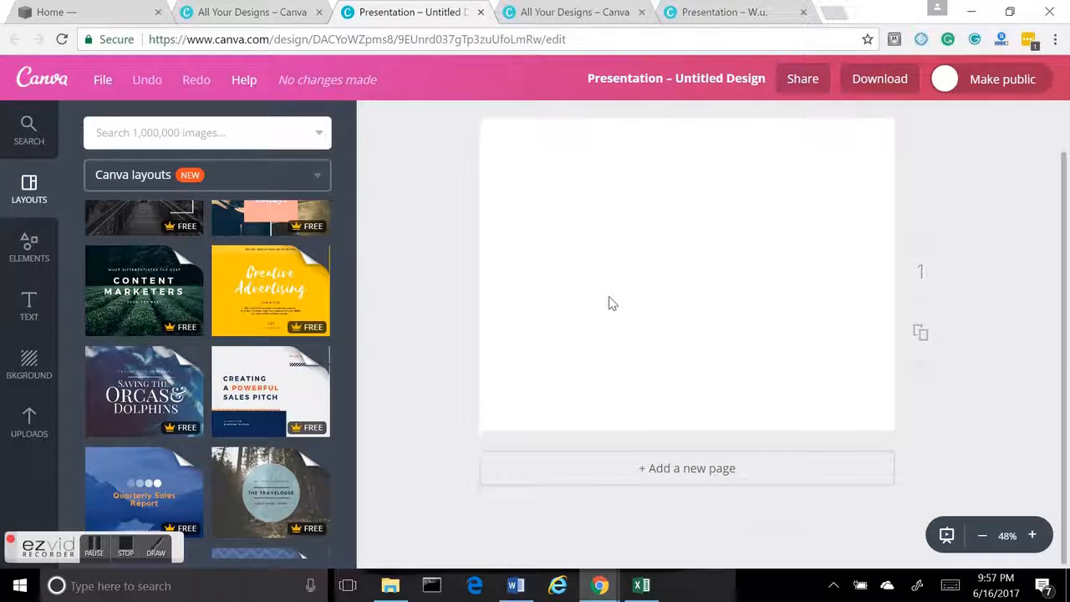
{"action": "scroll", "coordinate": [276, 311], "scroll_direction": "down", "scroll_amount": 2}
{"action": "scroll", "coordinate": [273, 309], "scroll_direction": "down", "scroll_amount": 2}
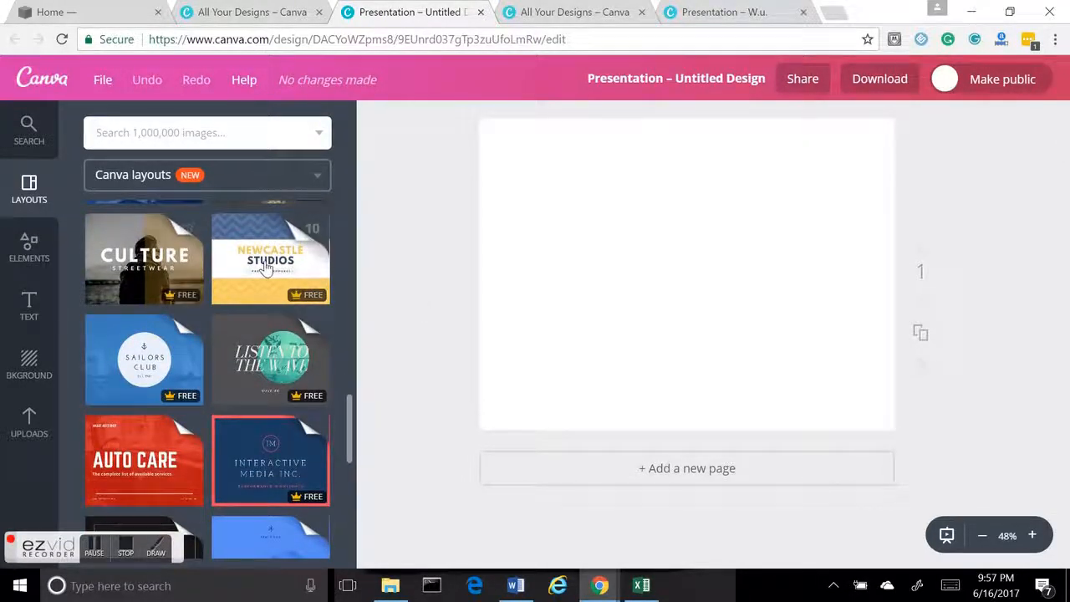
{"action": "left_click", "coordinate": [265, 442]}
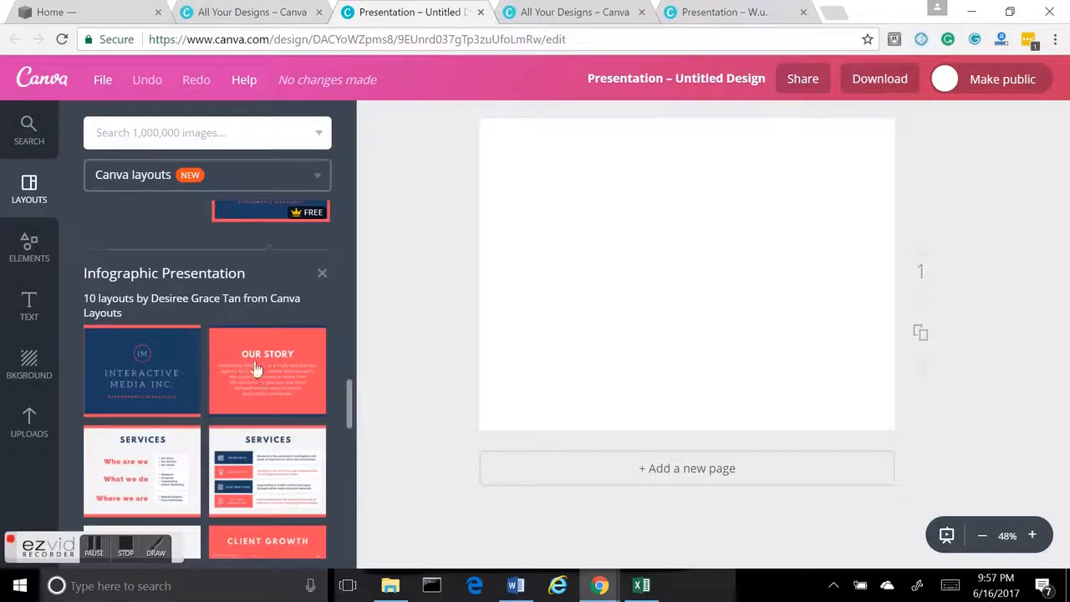
Look through the Infographic Presentation layouts and apply the navy Interactive Media Inc. title layout to page 1
{"action": "scroll", "coordinate": [276, 276], "scroll_direction": "down", "scroll_amount": 2}
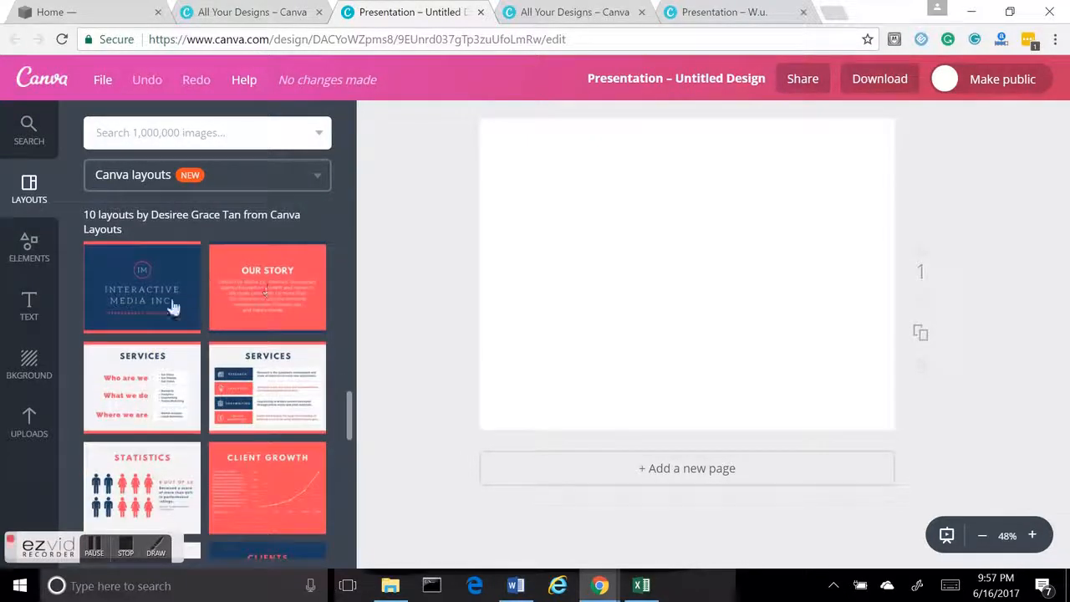
{"action": "scroll", "coordinate": [172, 309], "scroll_direction": "down", "scroll_amount": 4}
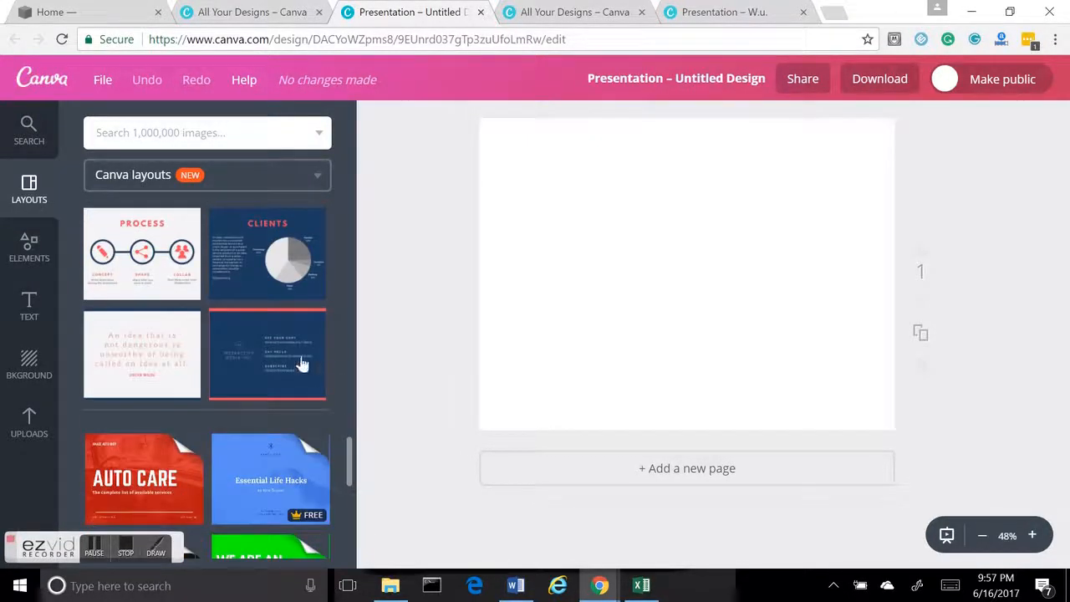
{"action": "scroll", "coordinate": [299, 363], "scroll_direction": "up", "scroll_amount": 6}
{"action": "scroll", "coordinate": [210, 360], "scroll_direction": "down", "scroll_amount": 2}
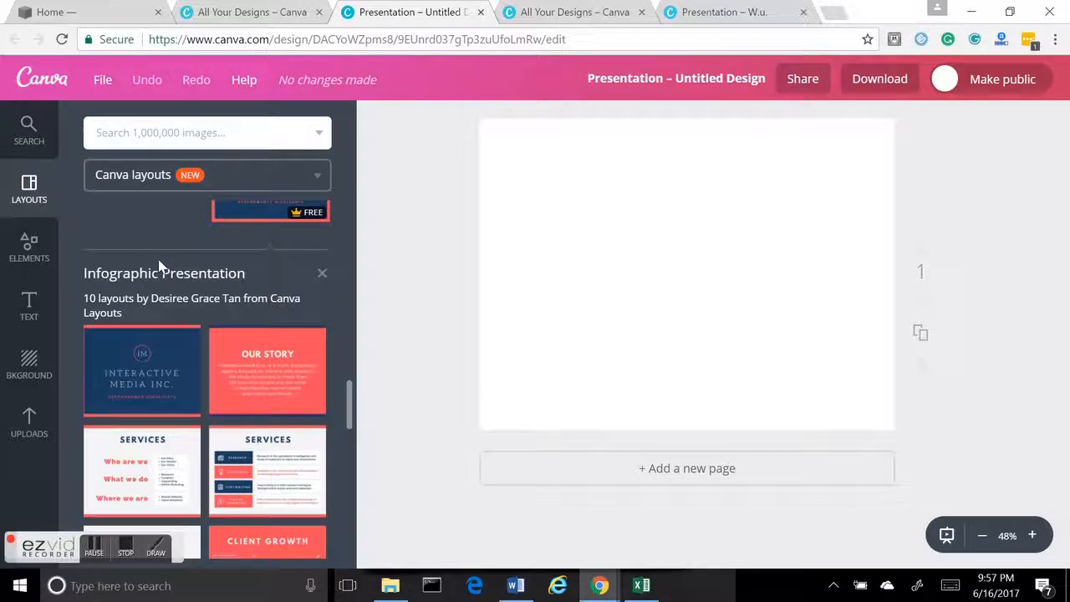
{"action": "left_click", "coordinate": [141, 351]}
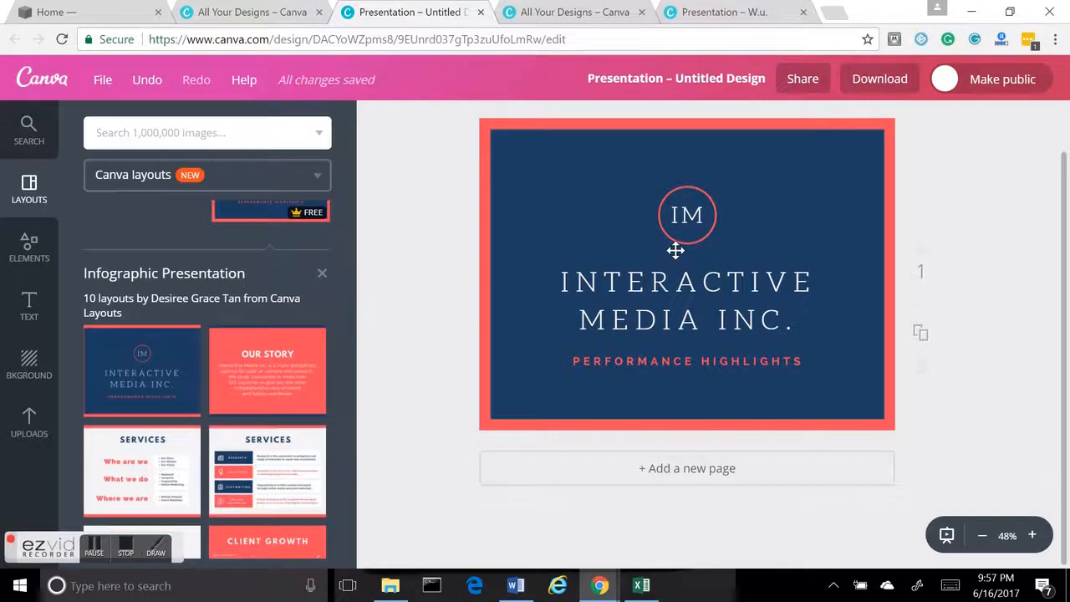
{"action": "scroll", "coordinate": [438, 251], "scroll_direction": "up", "scroll_amount": 1}
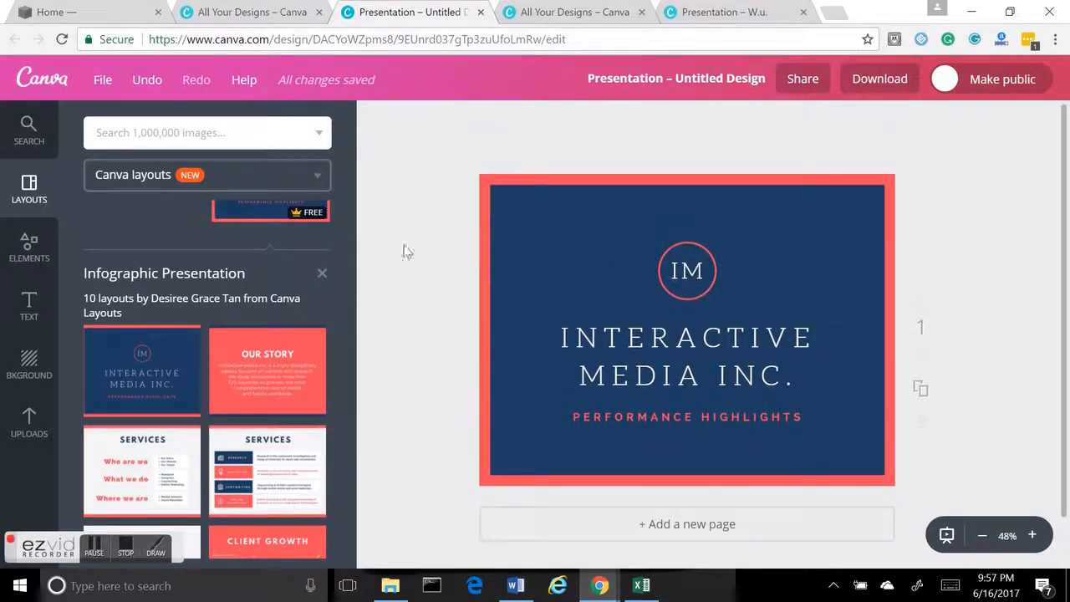
{"action": "scroll", "coordinate": [330, 260], "scroll_direction": "up", "scroll_amount": 5}
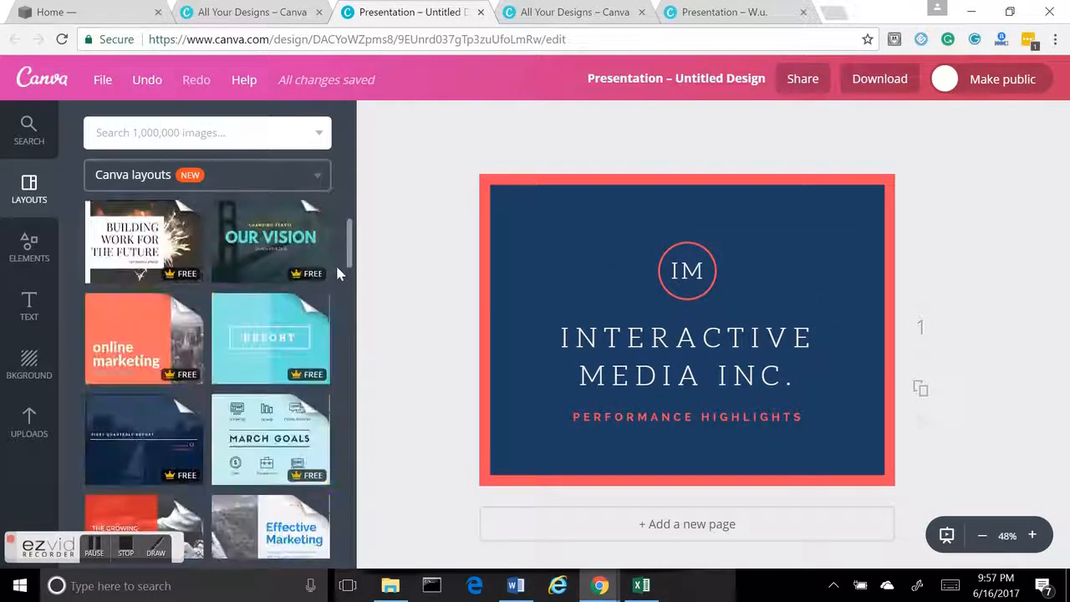
{"action": "scroll", "coordinate": [334, 262], "scroll_direction": "up", "scroll_amount": 3}
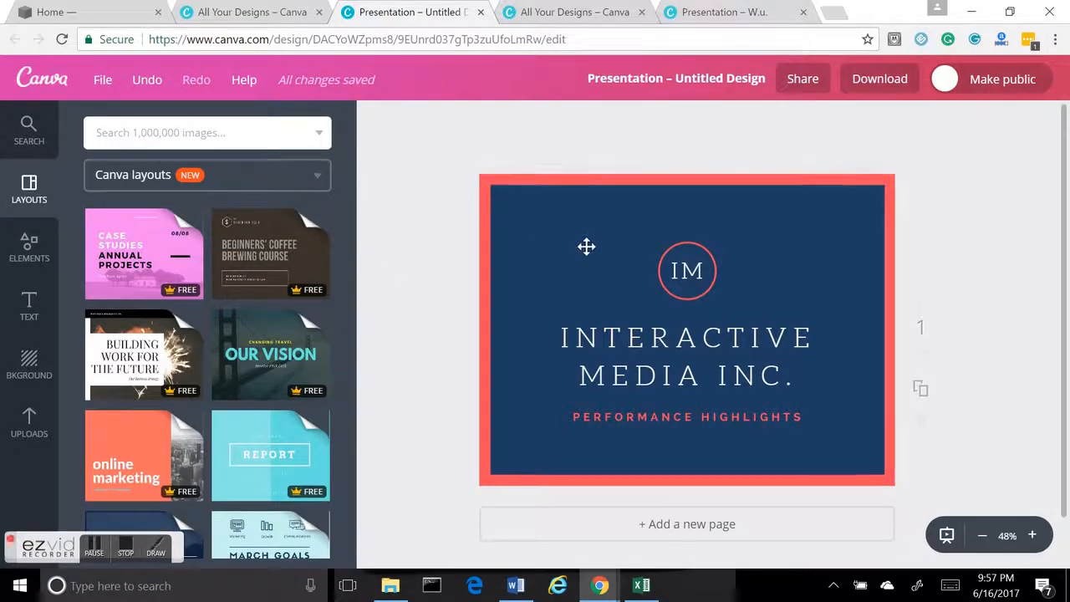
View the Watts United presentation, the design types page and the Squarespace site's home page, and return to the untitled presentation
{"action": "left_click", "coordinate": [92, 10]}
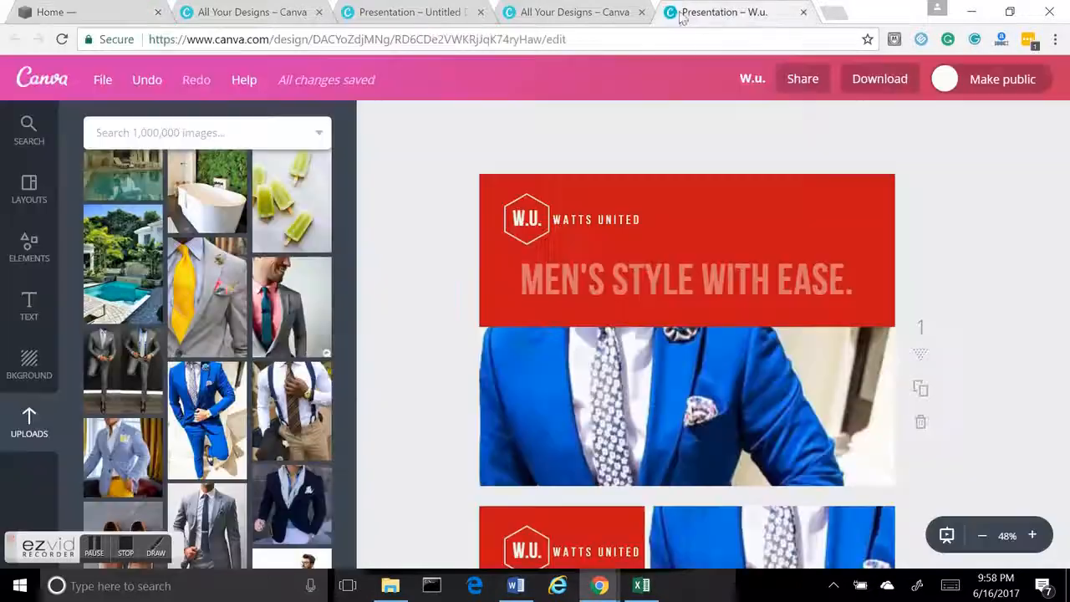
{"action": "left_click", "coordinate": [677, 12]}
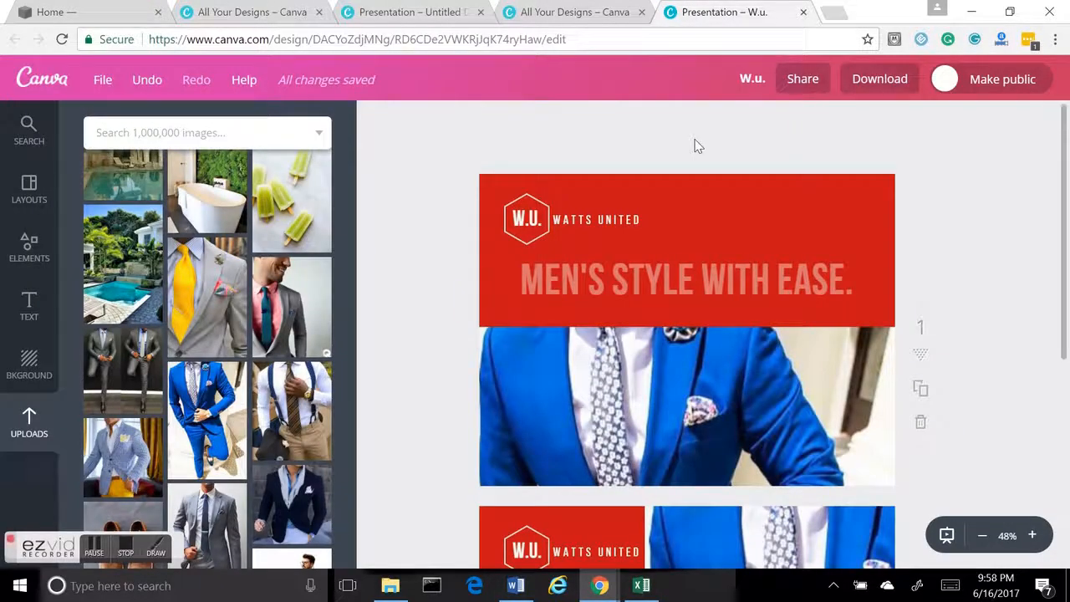
{"action": "left_click", "coordinate": [243, 9]}
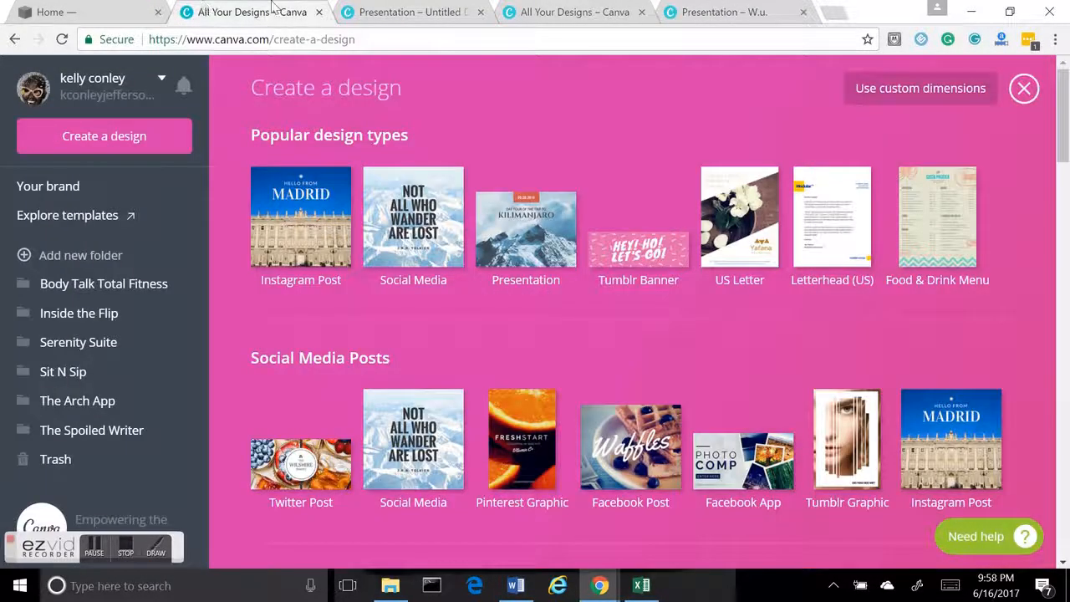
{"action": "left_click", "coordinate": [393, 12]}
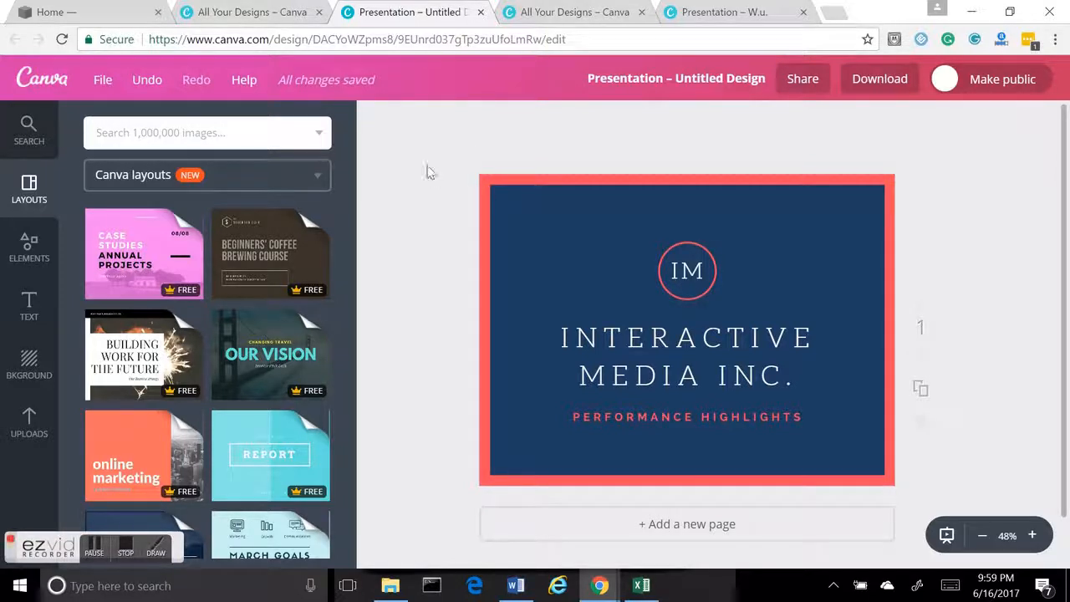
{"action": "left_click", "coordinate": [142, 8]}
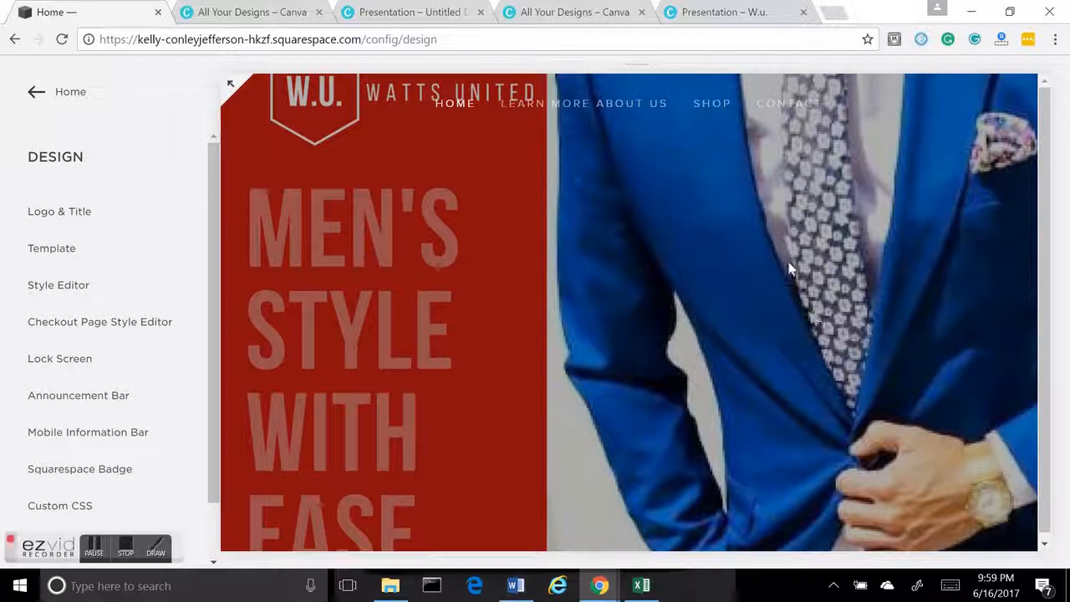
{"action": "left_click", "coordinate": [307, 7]}
{"action": "left_click", "coordinate": [415, 10]}
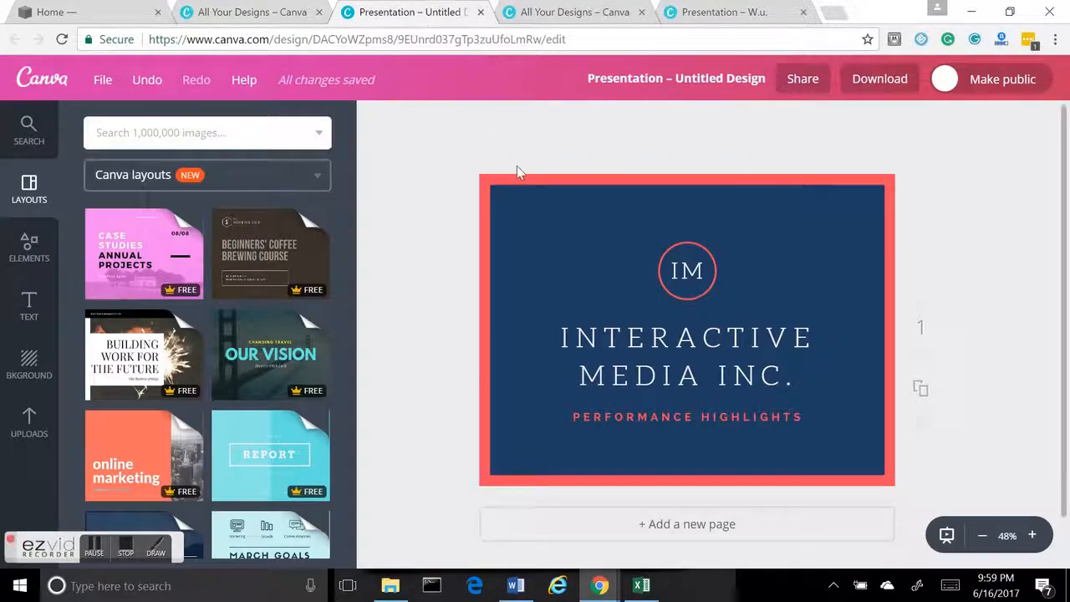
Try out the title page's separate elements, selecting the coral background and IM text and slightly nudging the navy rectangle and the circle
{"action": "left_click", "coordinate": [528, 186]}
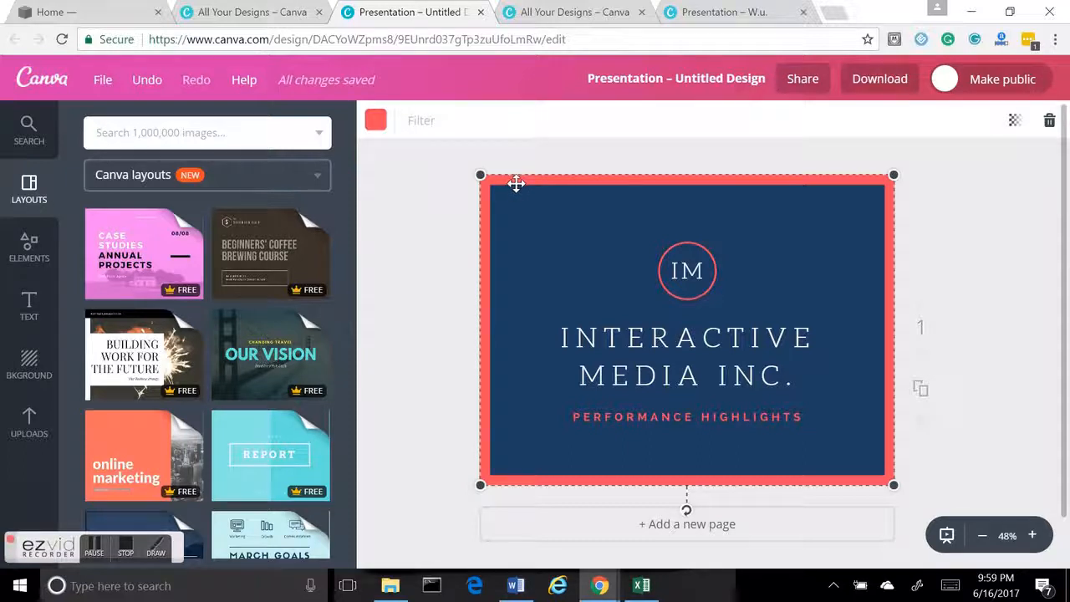
{"action": "left_click_drag", "start_coordinate": [516, 183], "coordinate": [543, 218]}
{"action": "left_click", "coordinate": [543, 215]}
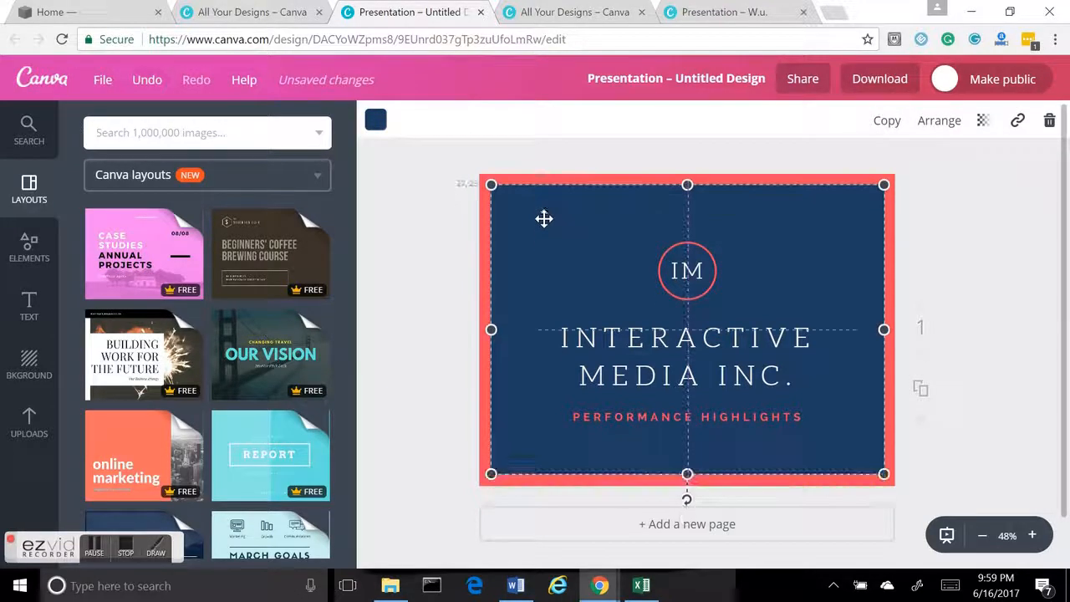
{"action": "left_click", "coordinate": [668, 251]}
{"action": "left_click_drag", "start_coordinate": [659, 250], "coordinate": [679, 257]}
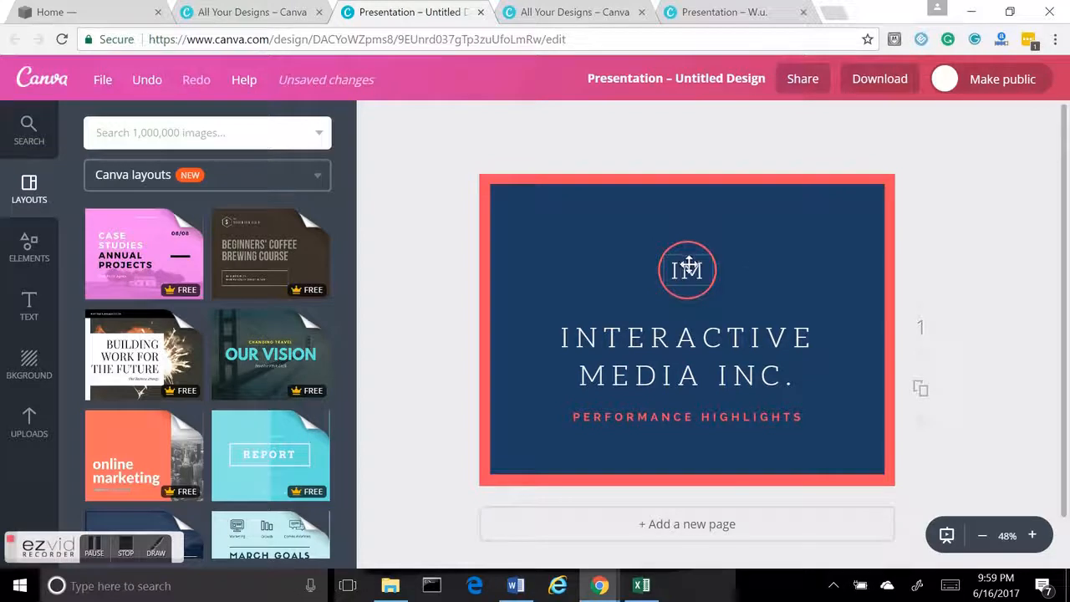
{"action": "left_click", "coordinate": [688, 266]}
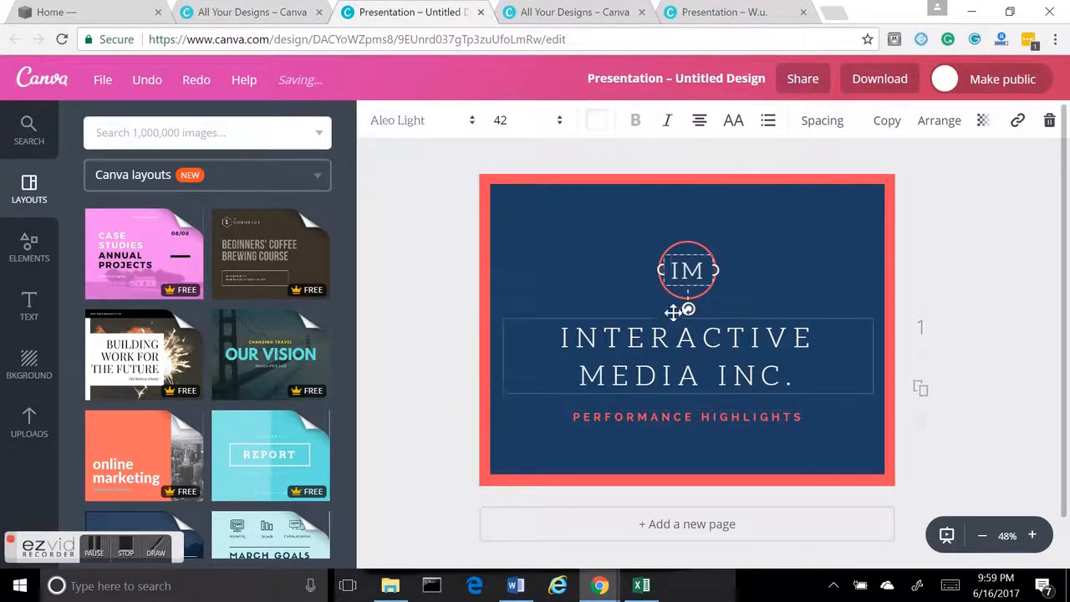
{"action": "left_click", "coordinate": [495, 179]}
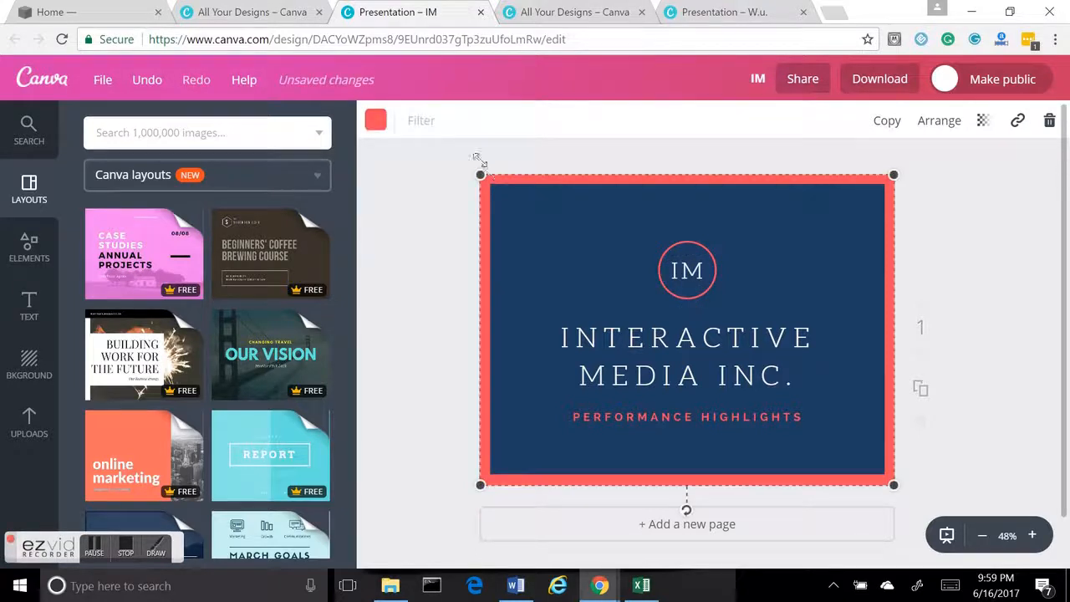
Look through the document, brand and default color palettes available for the coral page background
{"action": "left_click", "coordinate": [377, 122]}
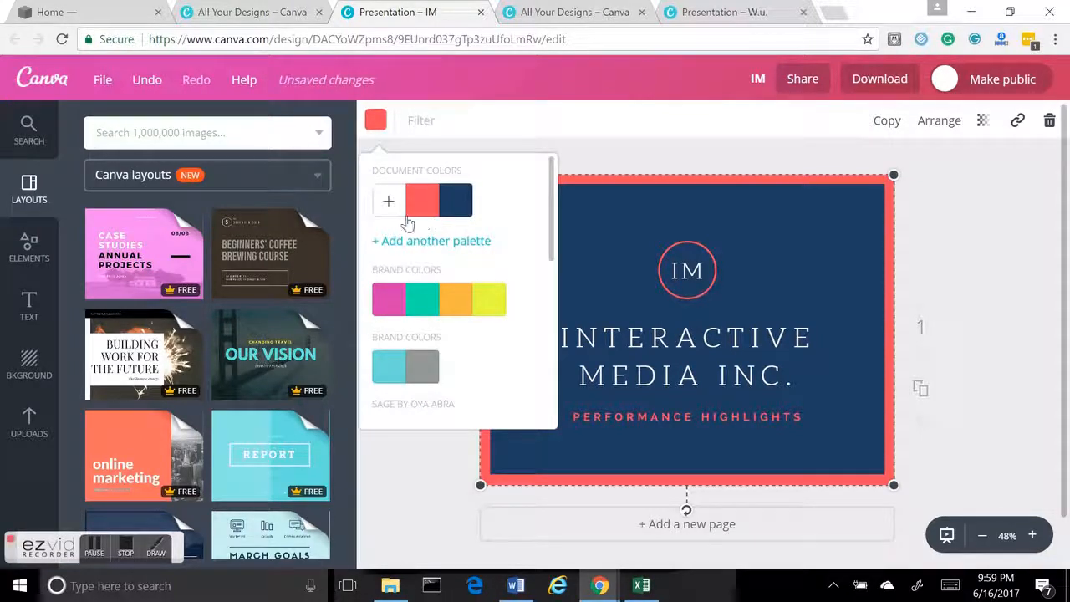
{"action": "scroll", "coordinate": [518, 222], "scroll_direction": "down", "scroll_amount": 5}
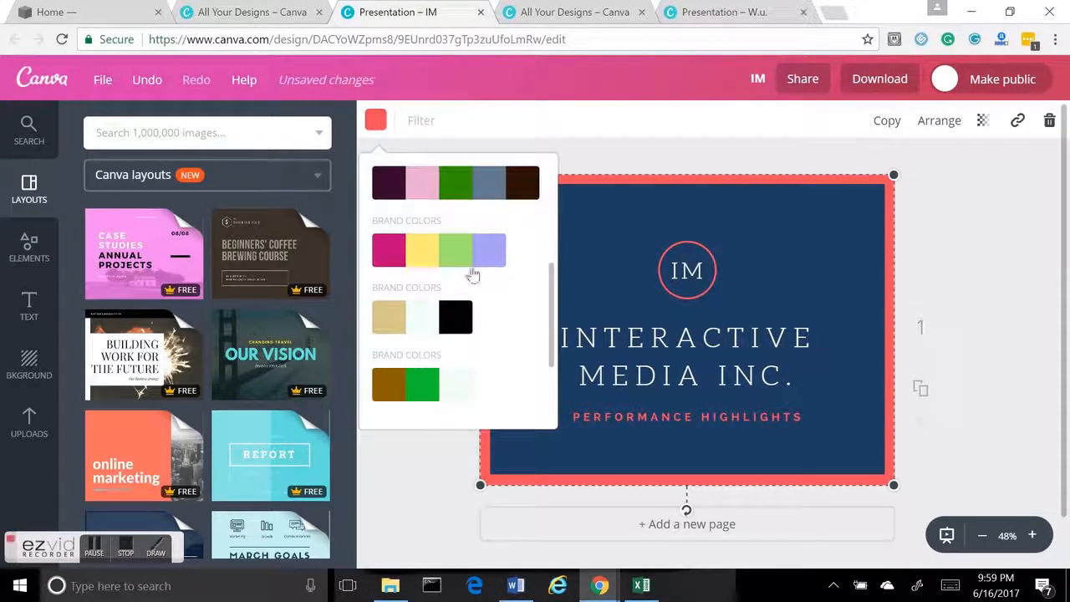
{"action": "scroll", "coordinate": [406, 328], "scroll_direction": "down", "scroll_amount": 2}
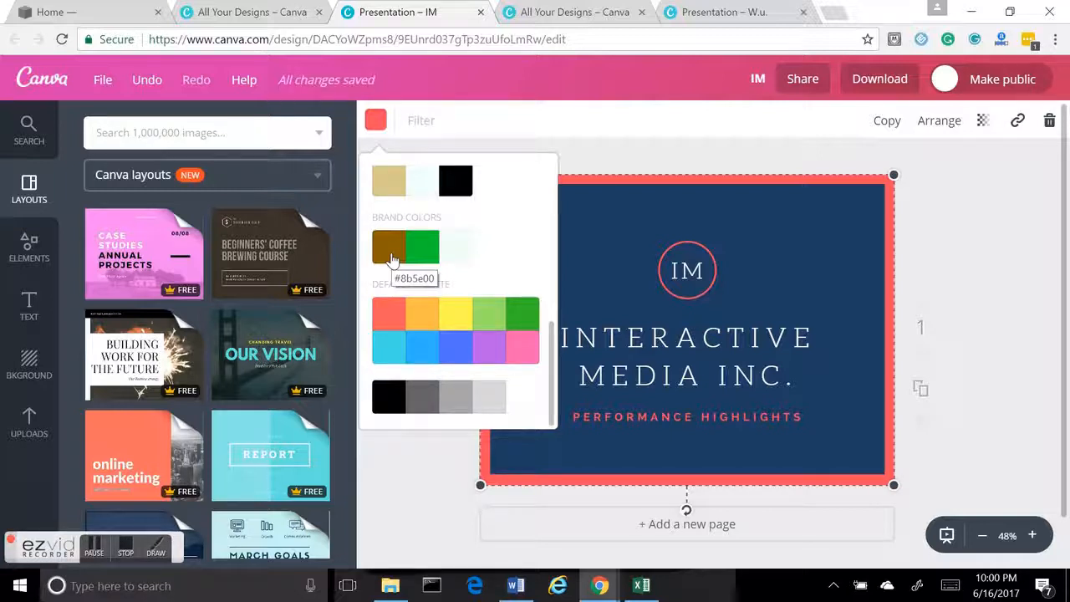
{"action": "scroll", "coordinate": [421, 243], "scroll_direction": "up", "scroll_amount": 3}
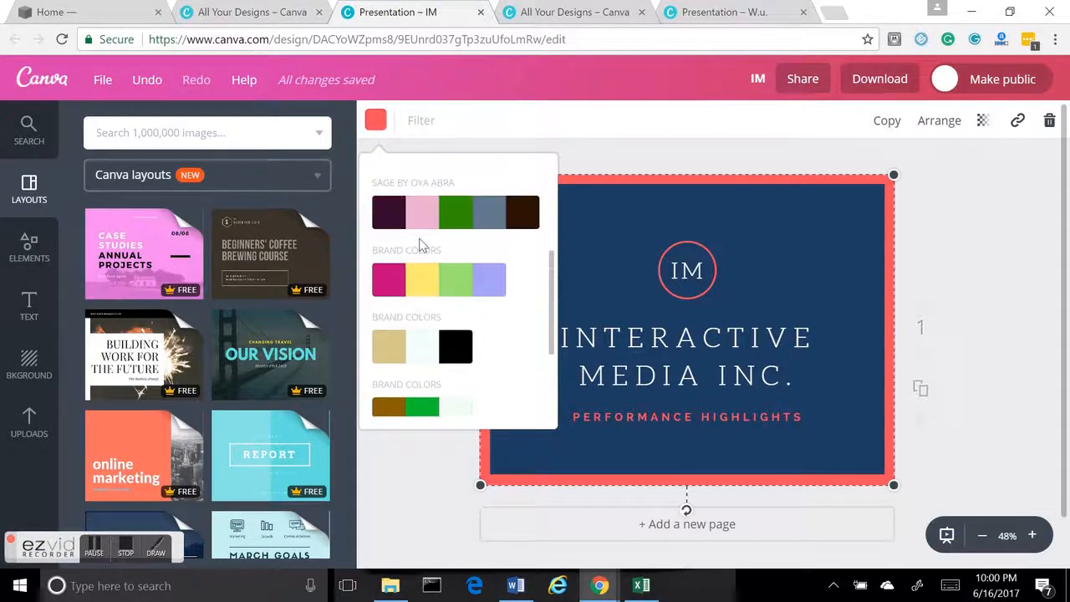
{"action": "scroll", "coordinate": [420, 243], "scroll_direction": "up", "scroll_amount": 3}
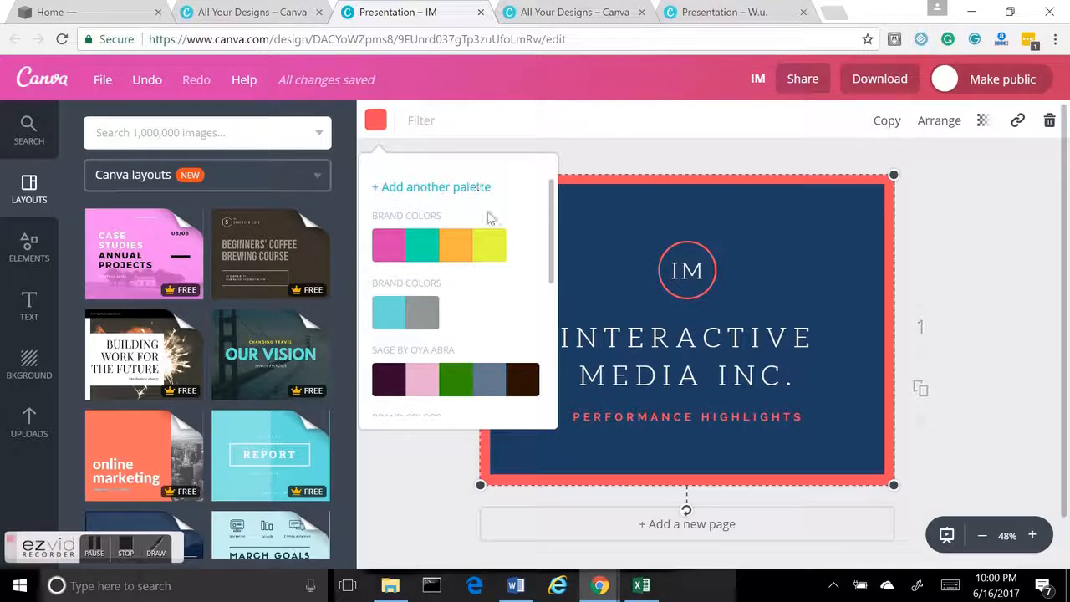
{"action": "scroll", "coordinate": [489, 217], "scroll_direction": "up", "scroll_amount": 1}
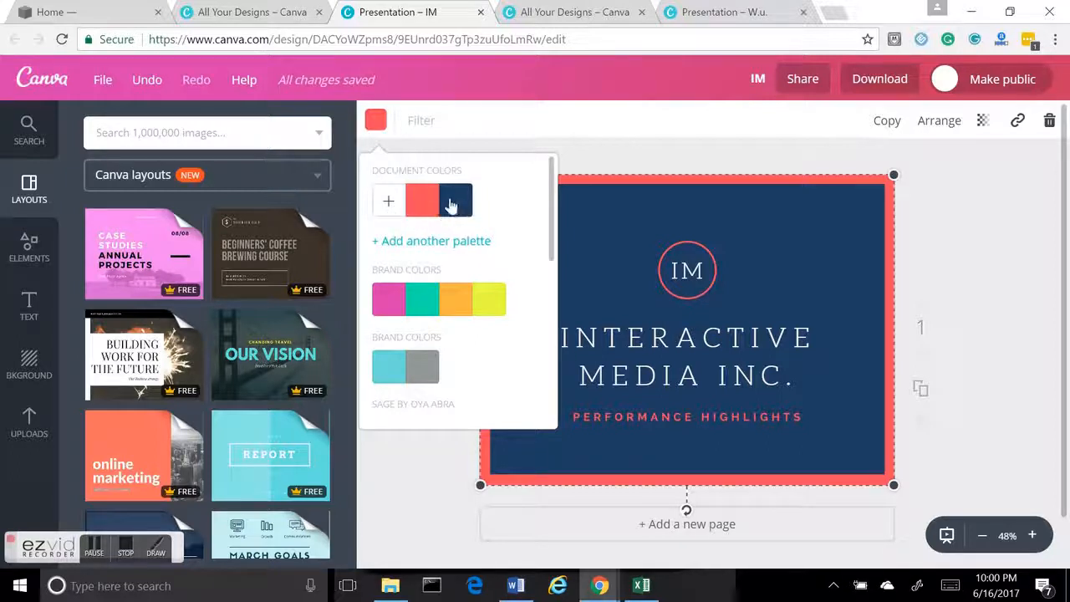
Try custom lime and orange colors on the page background and settle on a dark red, b91e20
{"action": "left_click", "coordinate": [389, 204]}
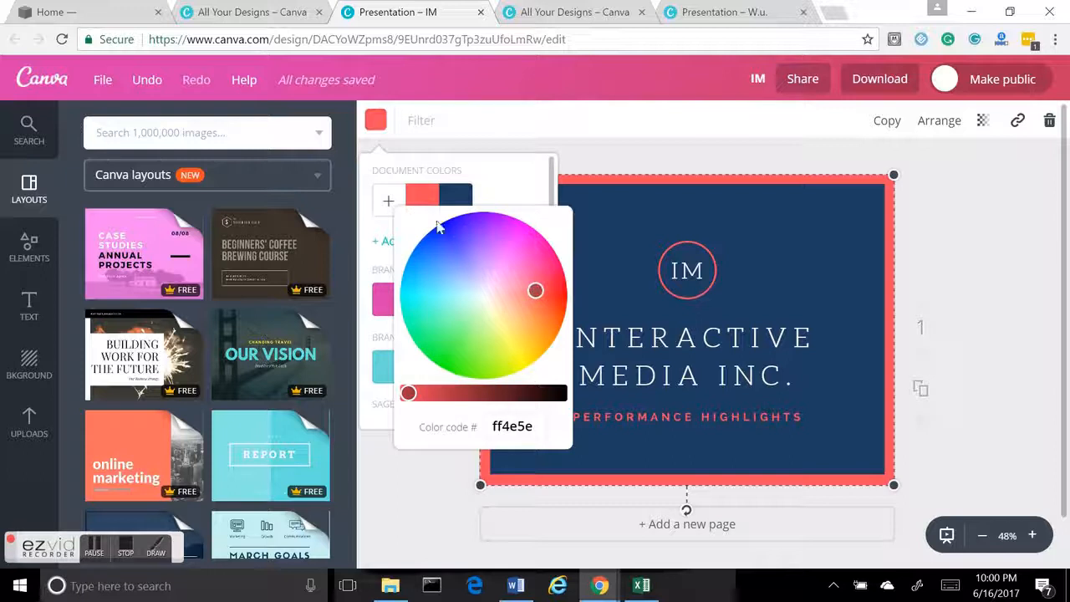
{"action": "left_click_drag", "start_coordinate": [525, 290], "coordinate": [508, 273]}
{"action": "left_click", "coordinate": [504, 426]}
{"action": "double_click", "coordinate": [504, 426]}
{"action": "left_click", "coordinate": [500, 349]}
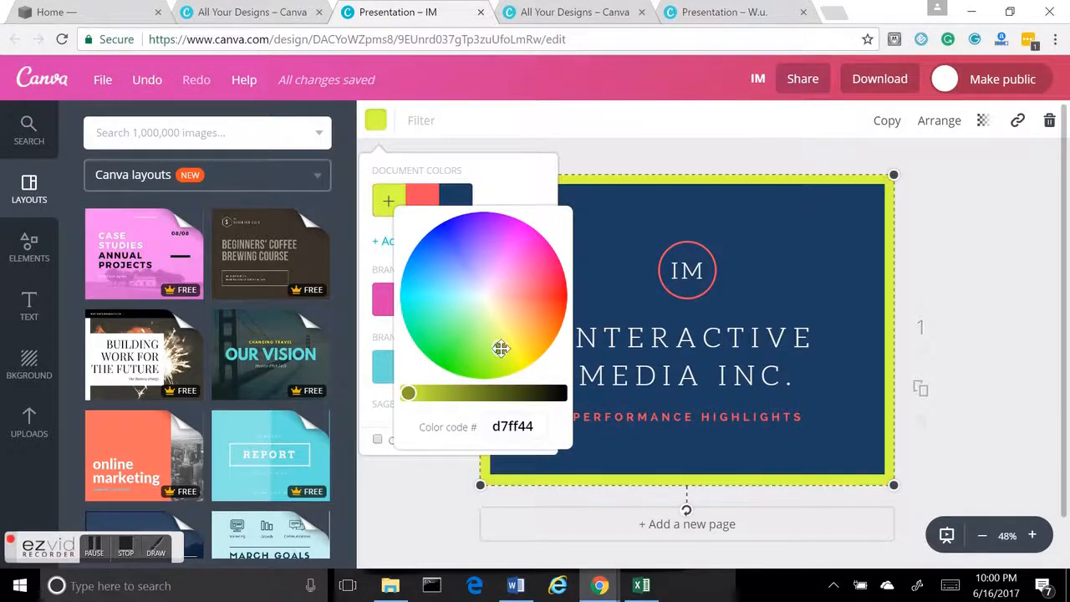
{"action": "left_click_drag", "start_coordinate": [501, 342], "coordinate": [549, 326]}
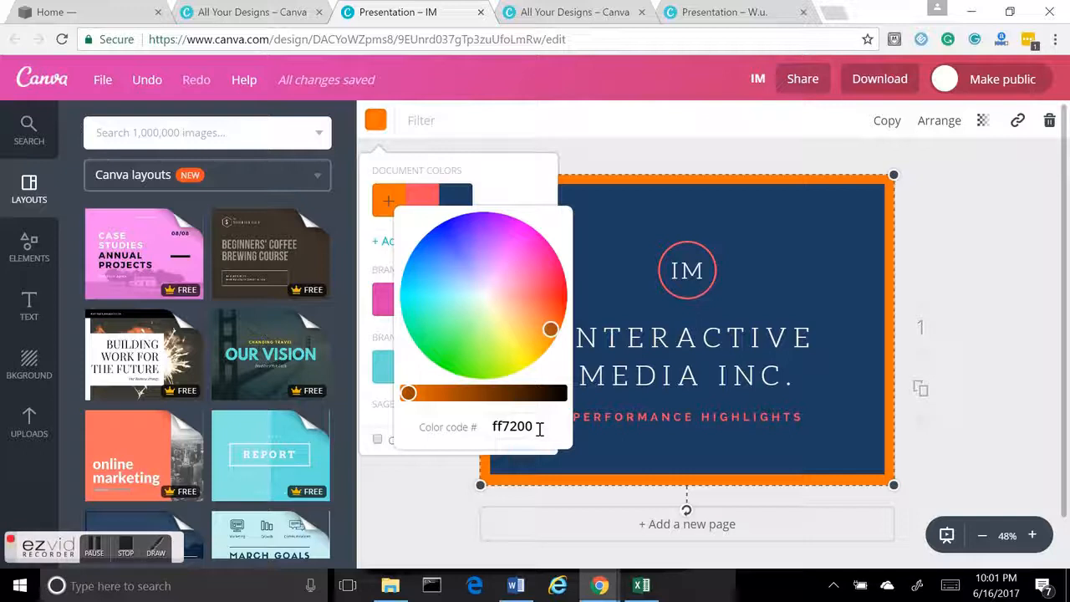
{"action": "left_click_drag", "start_coordinate": [551, 330], "coordinate": [442, 232]}
{"action": "left_click_drag", "start_coordinate": [446, 232], "coordinate": [545, 294]}
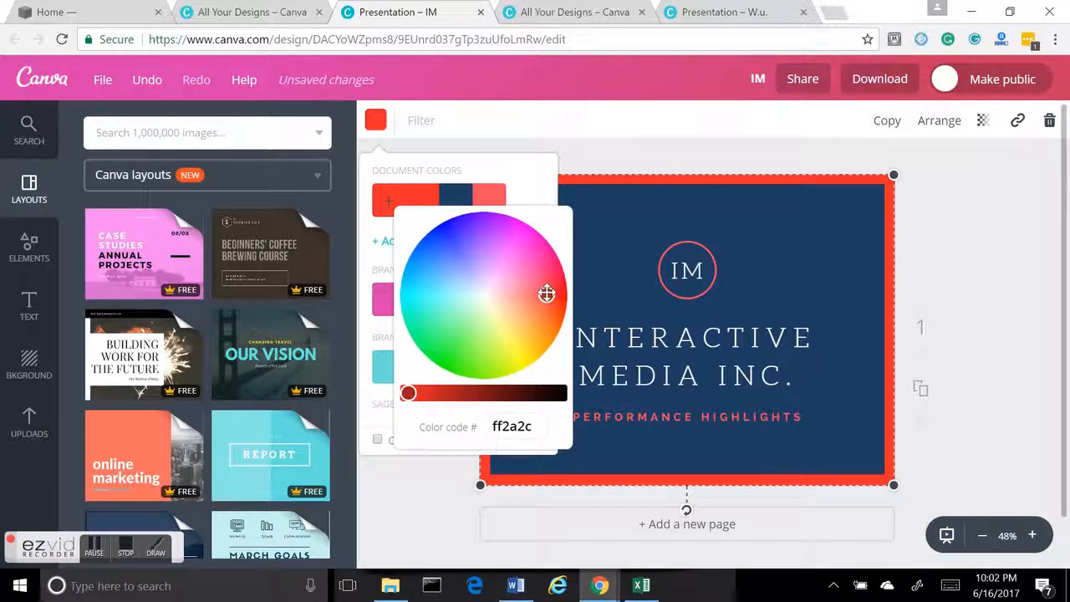
{"action": "left_click_drag", "start_coordinate": [408, 391], "coordinate": [449, 393]}
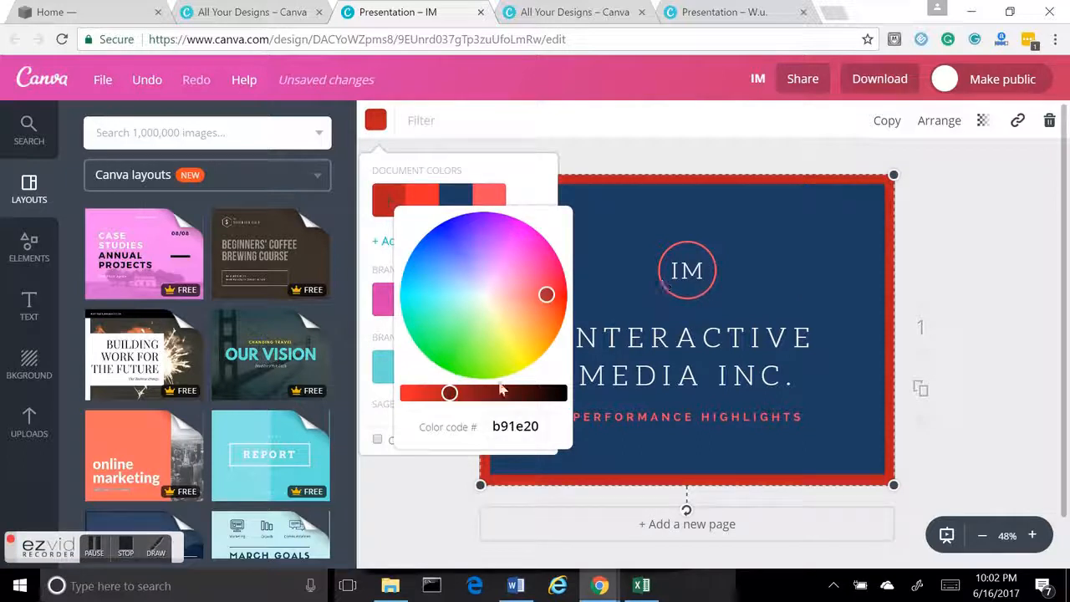
{"action": "left_click", "coordinate": [934, 216]}
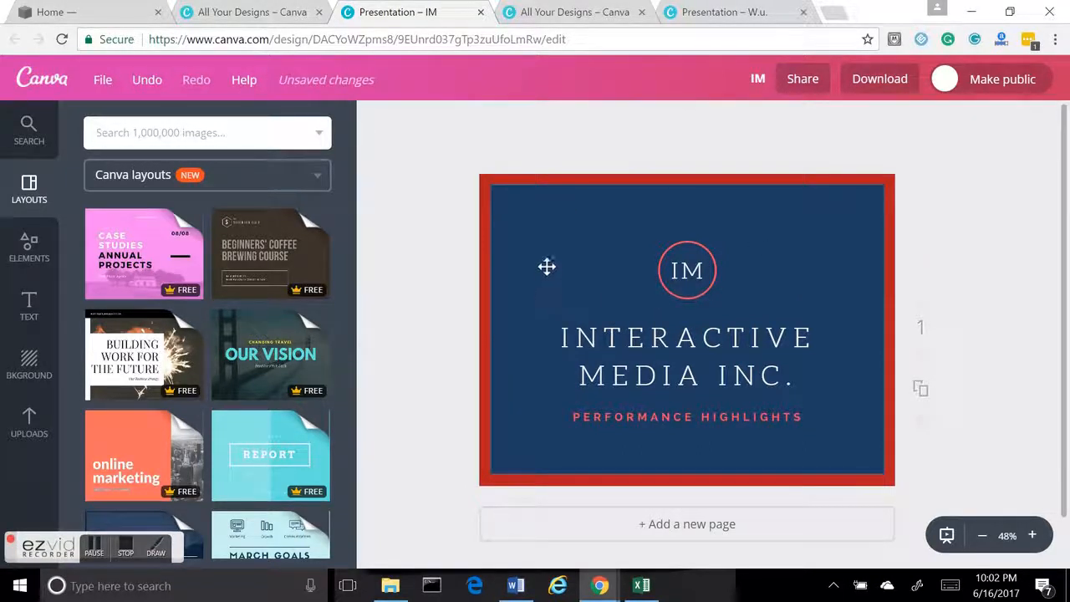
Recolor the navy rectangle with the document's dark red, and replace that with the custom blue 0036b9
{"action": "left_click", "coordinate": [547, 266]}
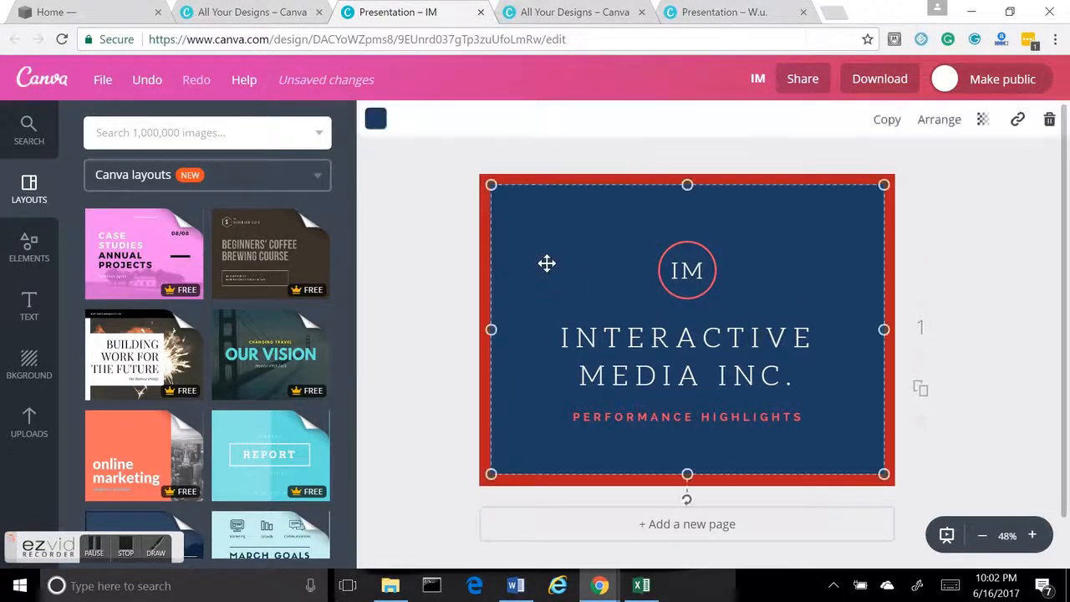
{"action": "left_click", "coordinate": [378, 123]}
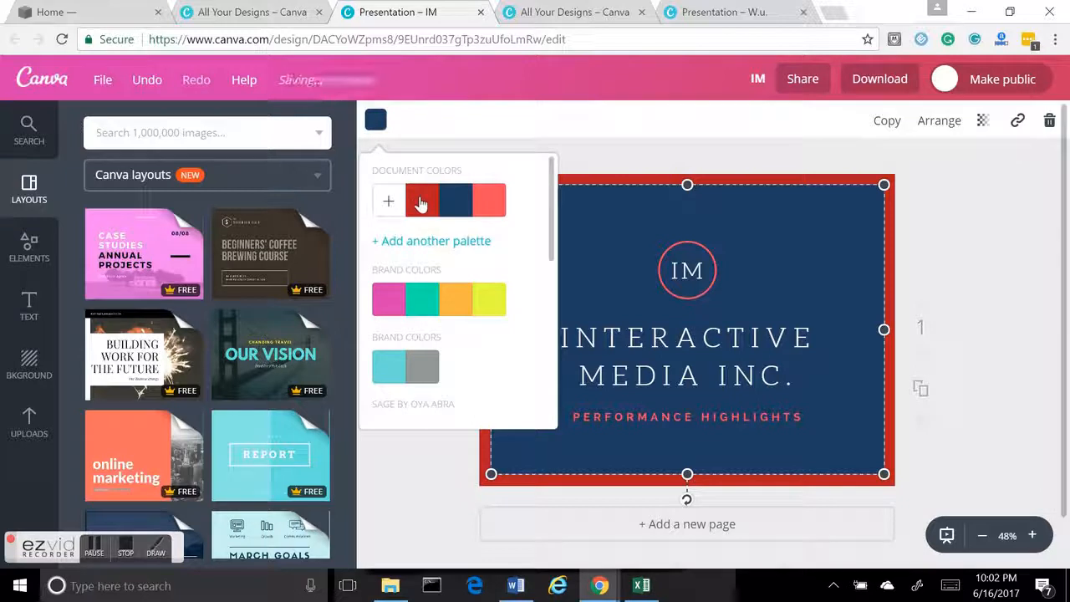
{"action": "left_click", "coordinate": [421, 205]}
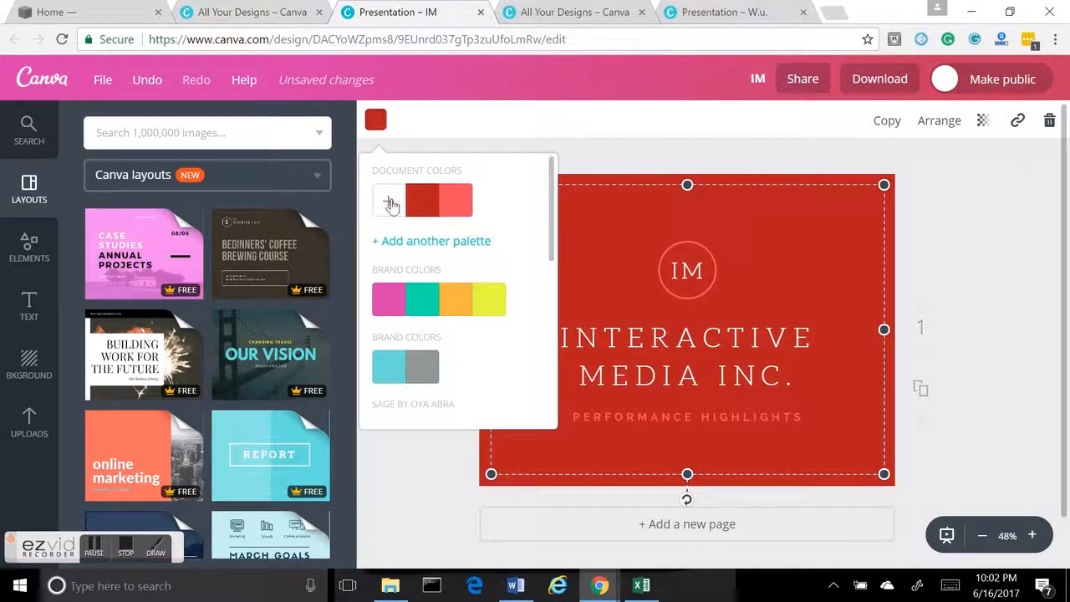
{"action": "left_click", "coordinate": [390, 204]}
{"action": "left_click_drag", "start_coordinate": [547, 293], "coordinate": [425, 247]}
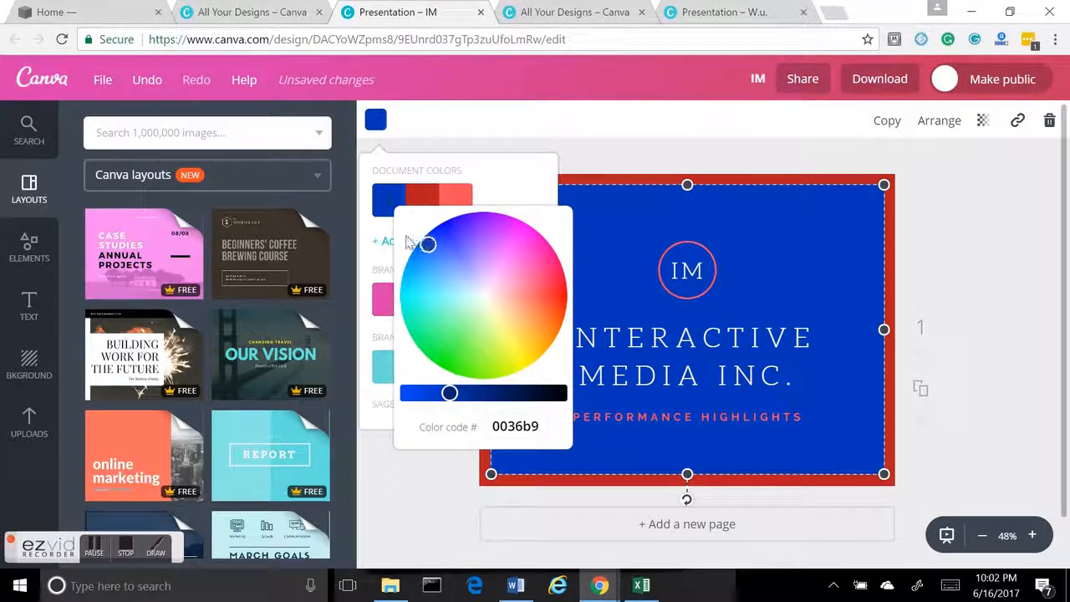
{"action": "left_click", "coordinate": [507, 185]}
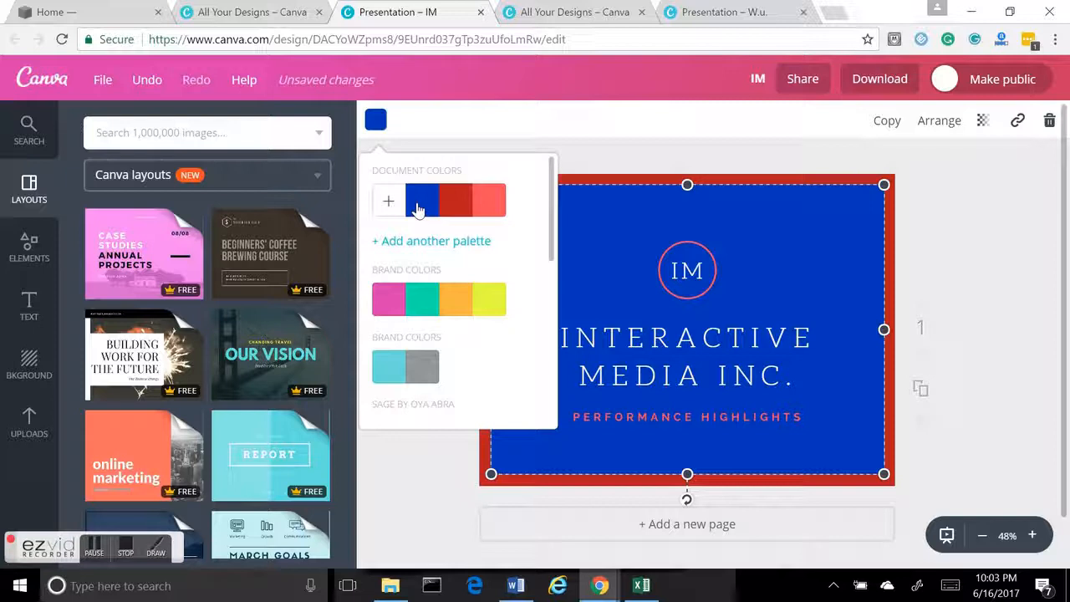
Change the inner rectangle to the custom blue 1713b9 and take the newest blue swatch out of the document colors
{"action": "left_click", "coordinate": [393, 203]}
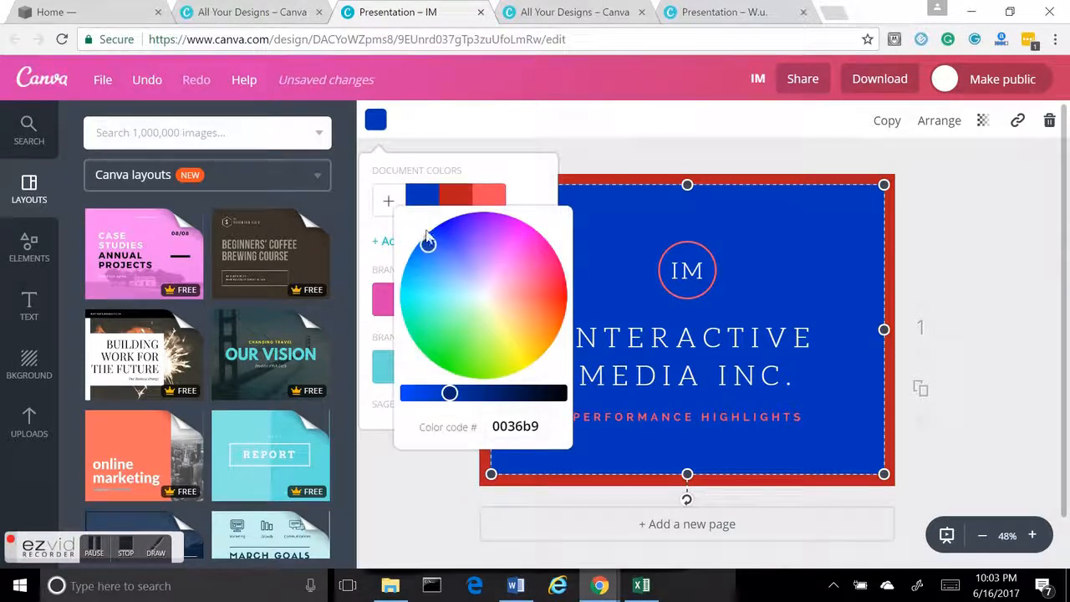
{"action": "mouse_move", "coordinate": [430, 241]}
{"action": "left_mouse_down"}
{"action": "mouse_move", "coordinate": [446, 264]}
{"action": "mouse_move", "coordinate": [471, 245]}
{"action": "mouse_move", "coordinate": [435, 243]}
{"action": "mouse_move", "coordinate": [475, 241]}
{"action": "mouse_move", "coordinate": [451, 236]}
{"action": "left_mouse_up"}
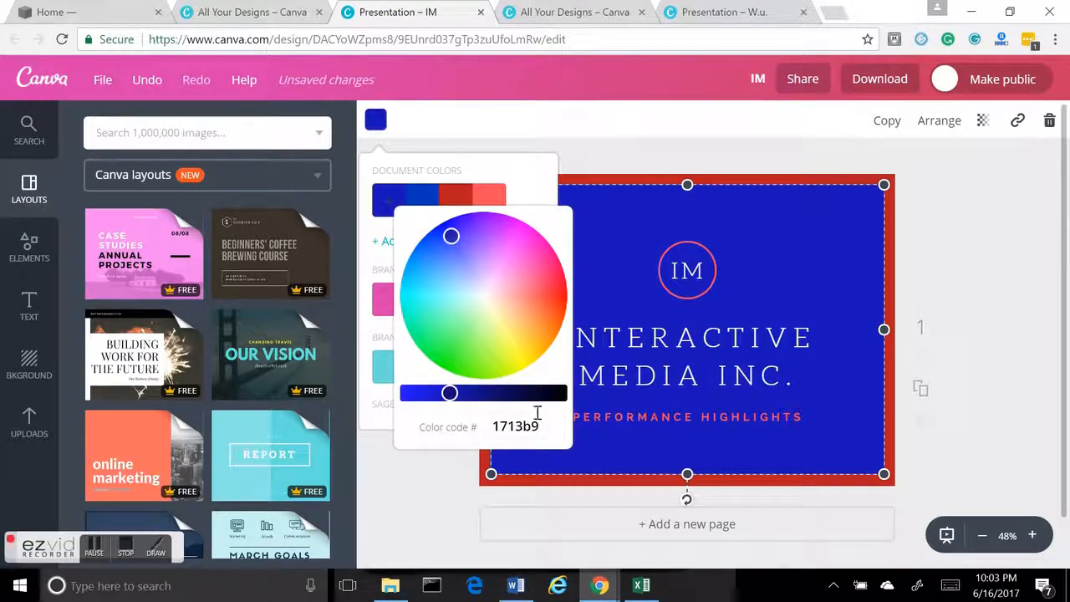
{"action": "left_click", "coordinate": [513, 196]}
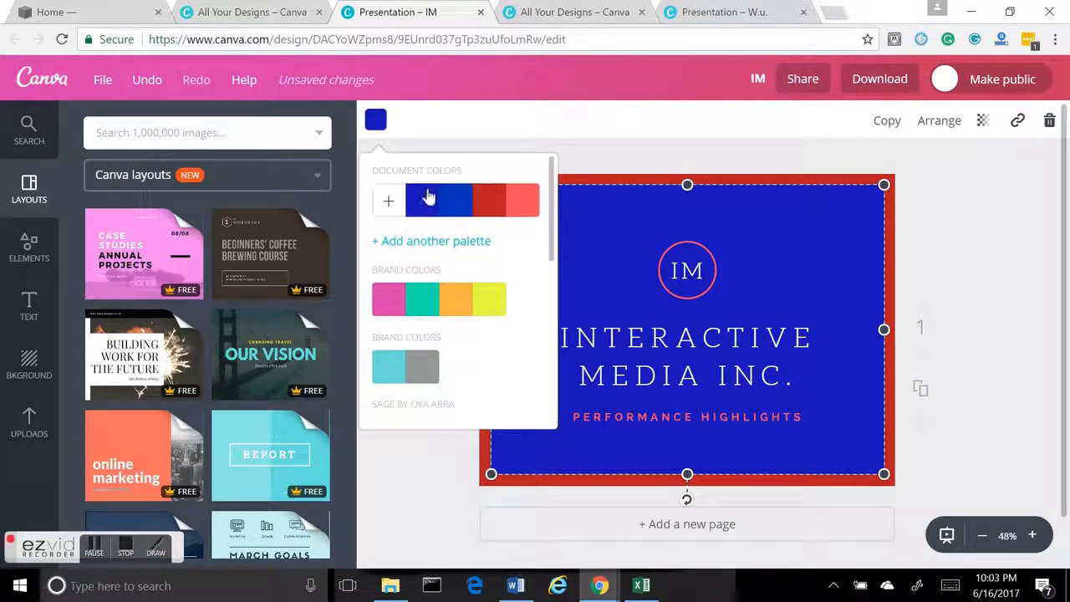
{"action": "left_click_drag", "start_coordinate": [428, 206], "coordinate": [426, 167]}
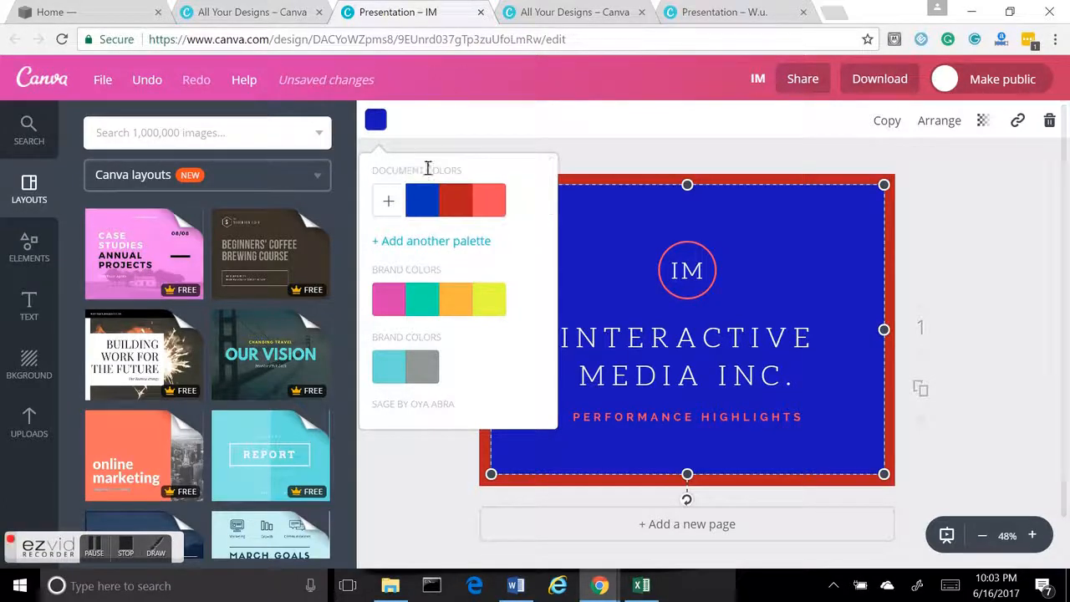
{"action": "left_click", "coordinate": [608, 149]}
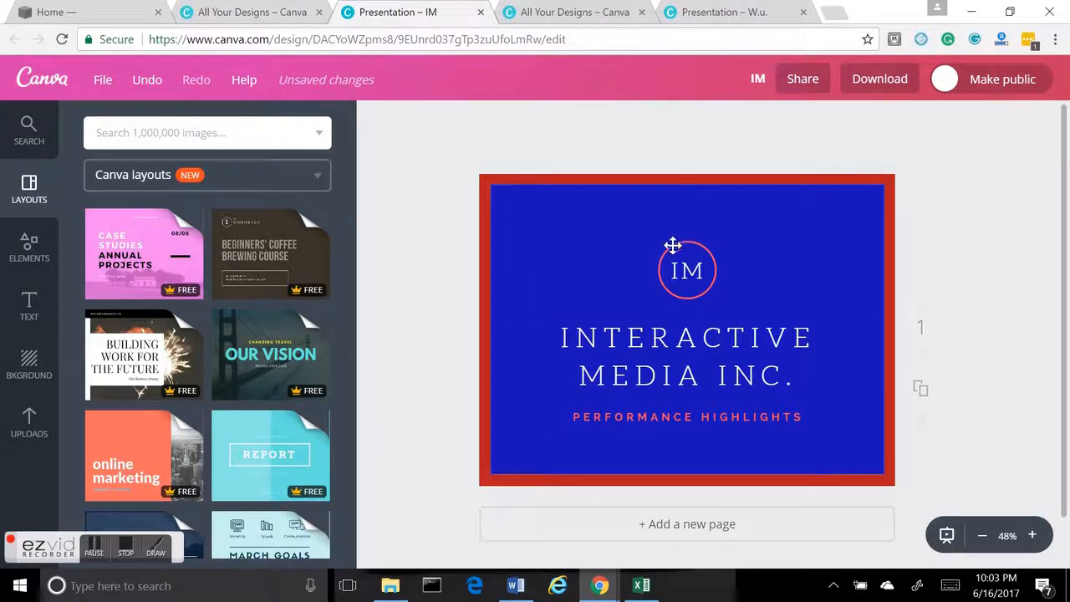
Recolor the circle outline around the IM text with the document's dark red
{"action": "left_click", "coordinate": [672, 248]}
{"action": "left_click", "coordinate": [375, 119]}
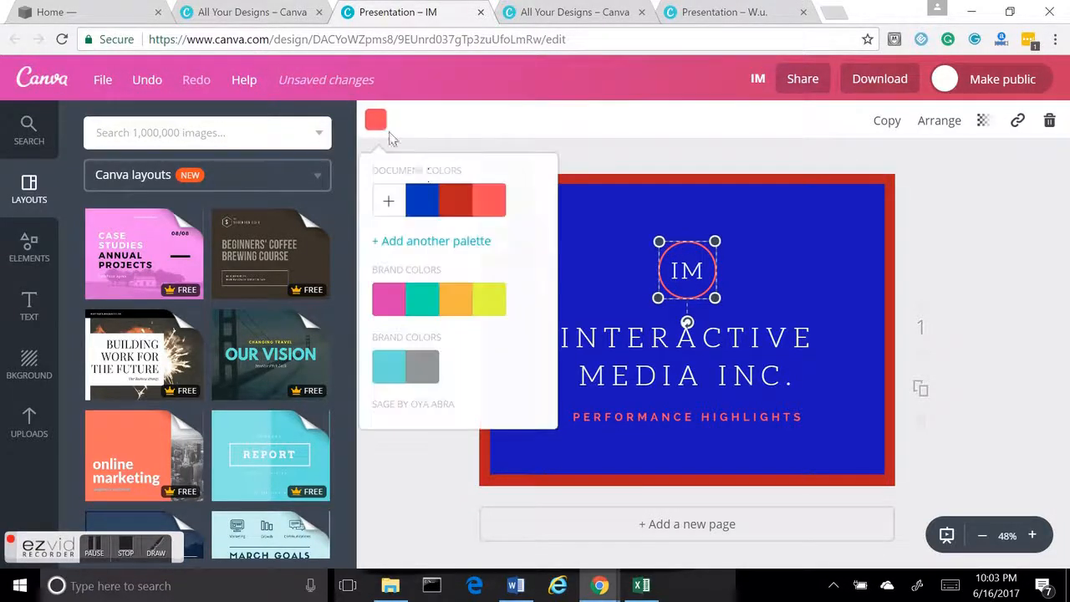
{"action": "left_click", "coordinate": [441, 201]}
{"action": "left_click", "coordinate": [757, 337]}
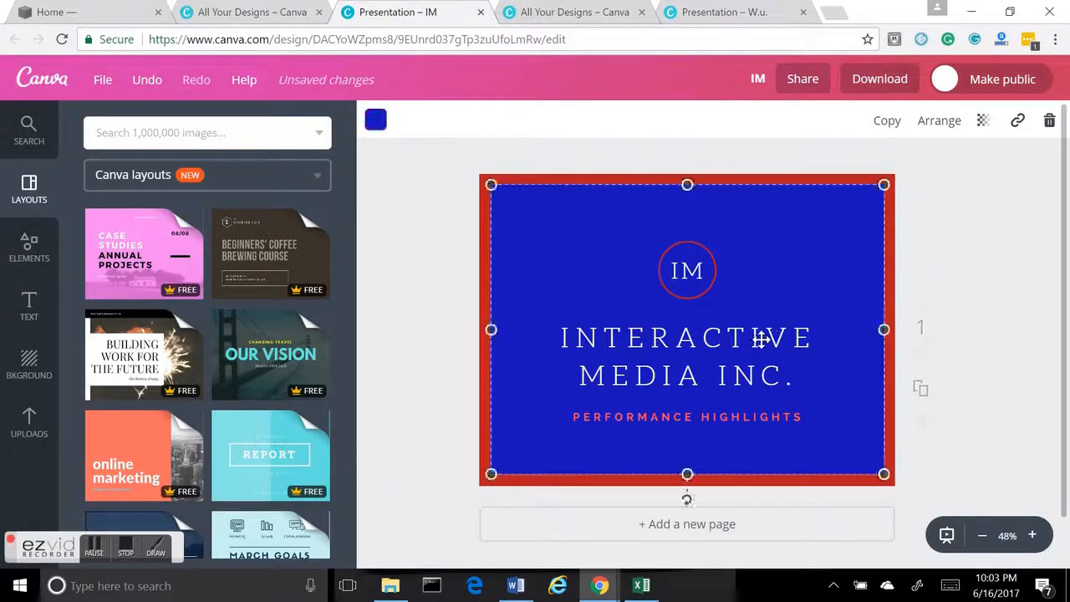
Recolor the PERFORMANCE HIGHLIGHTS text with the document's dark red
{"action": "left_click", "coordinate": [761, 338]}
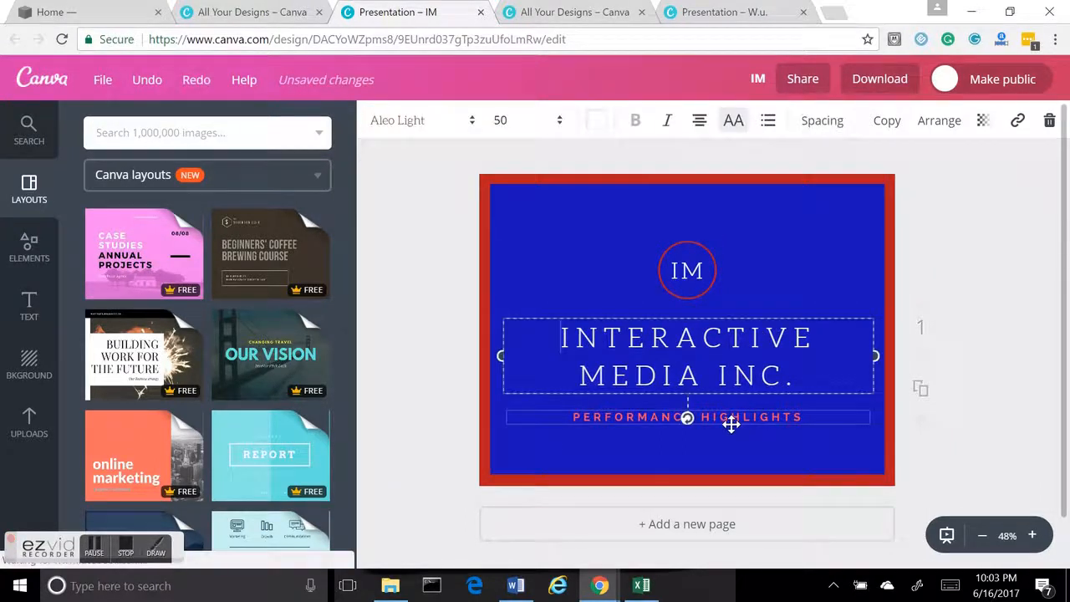
{"action": "left_click", "coordinate": [595, 415]}
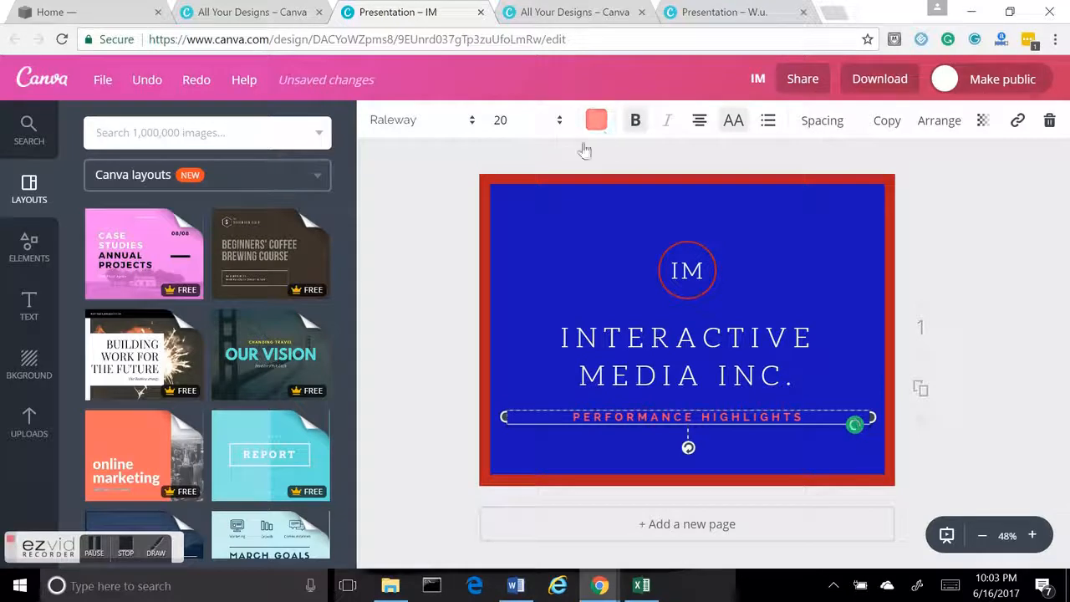
{"action": "left_click", "coordinate": [596, 122]}
{"action": "left_click", "coordinate": [676, 199]}
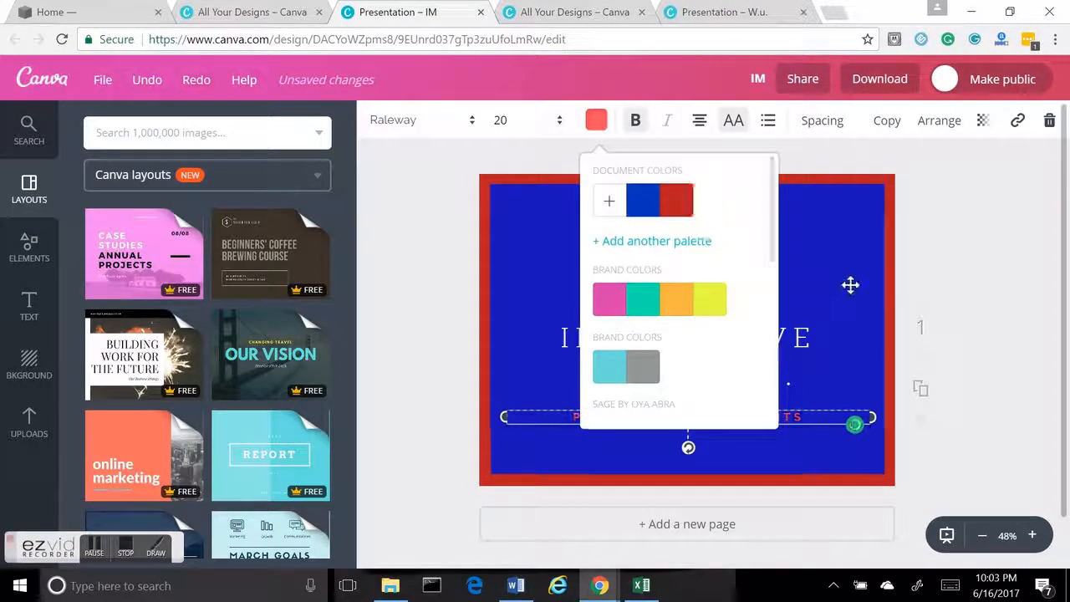
Experiment with custom hues and brightness for the inner rectangle and settle on a dark navy blue darker than 100b8c
{"action": "left_click", "coordinate": [851, 286]}
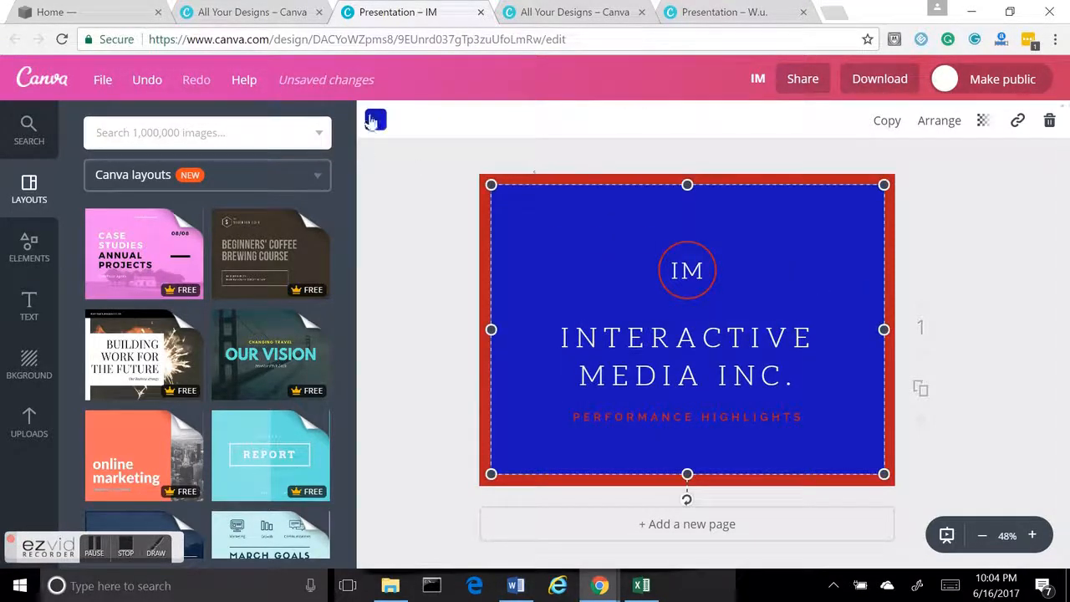
{"action": "left_click", "coordinate": [376, 121]}
{"action": "left_click", "coordinate": [388, 201]}
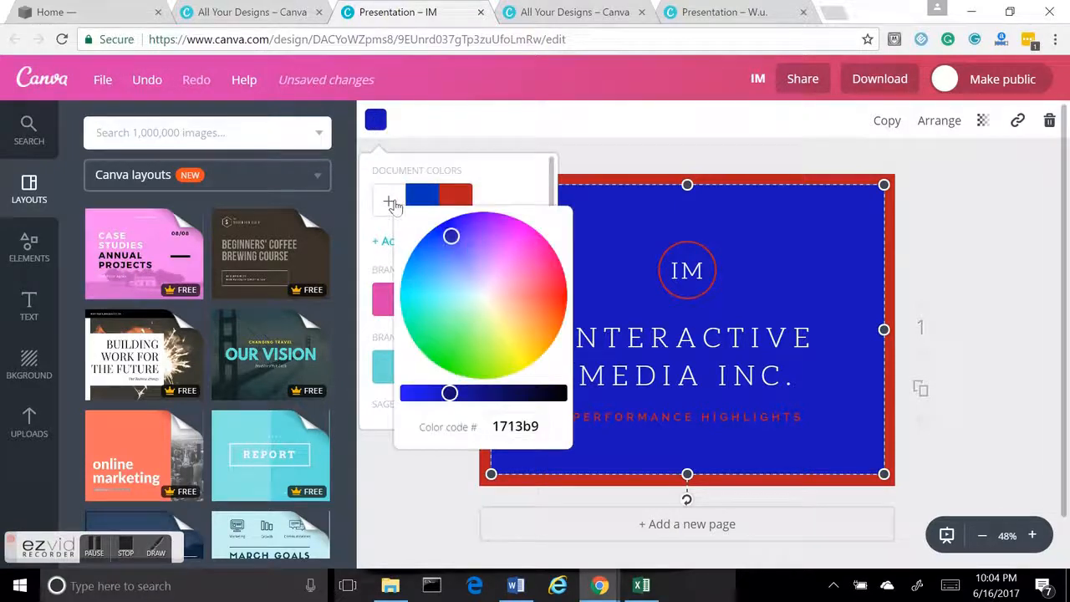
{"action": "left_click", "coordinate": [456, 242]}
{"action": "left_click_drag", "start_coordinate": [455, 242], "coordinate": [475, 289]}
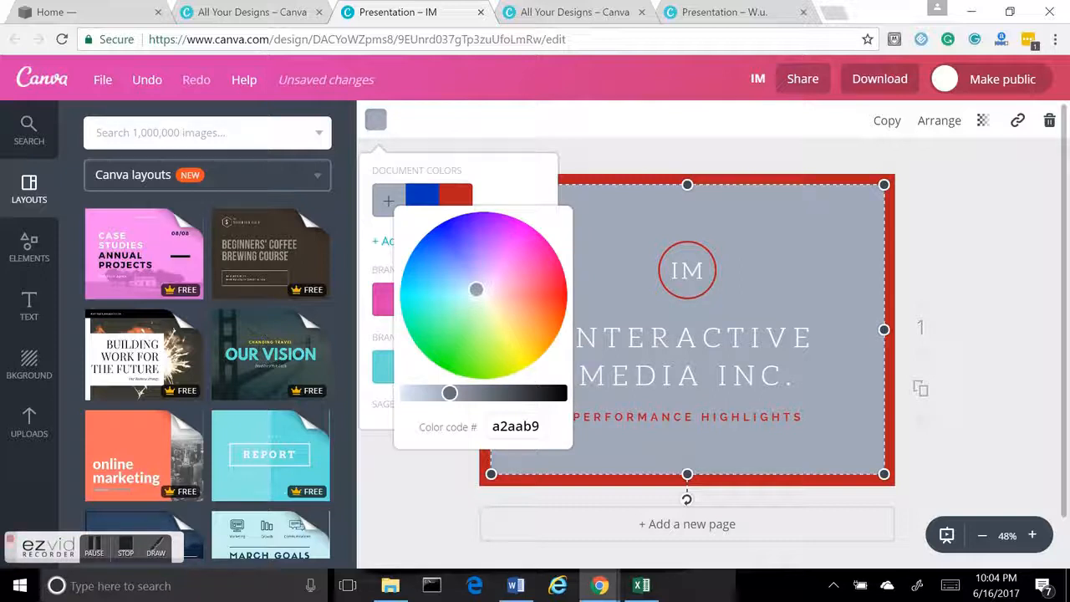
{"action": "left_click_drag", "start_coordinate": [476, 289], "coordinate": [459, 234]}
{"action": "left_click_drag", "start_coordinate": [450, 393], "coordinate": [476, 393]}
{"action": "left_click_drag", "start_coordinate": [459, 234], "coordinate": [451, 234]}
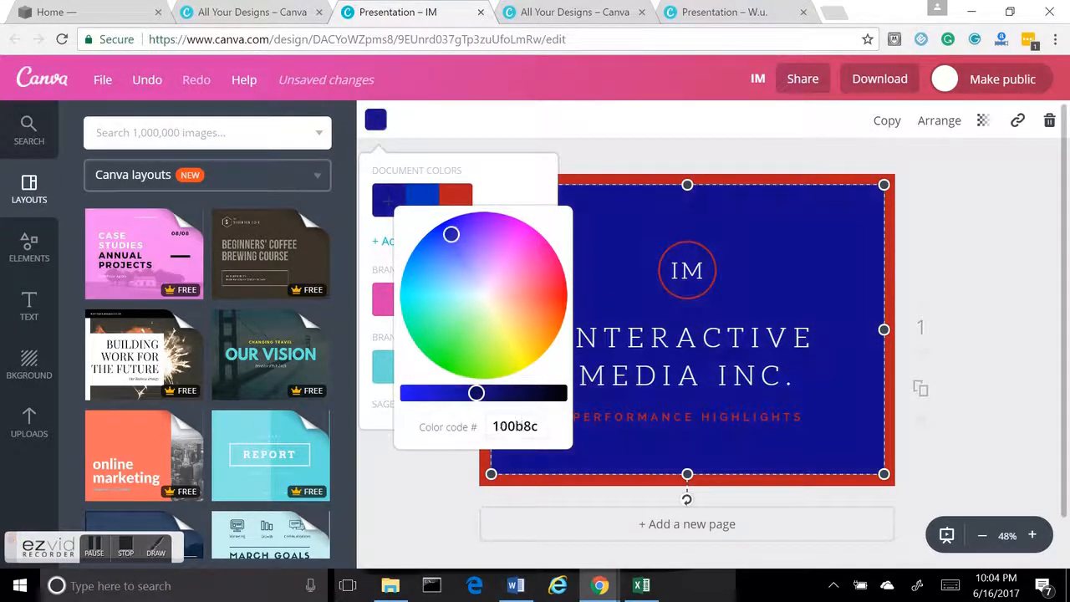
{"action": "left_click_drag", "start_coordinate": [477, 393], "coordinate": [490, 392]}
{"action": "left_click", "coordinate": [1012, 210]}
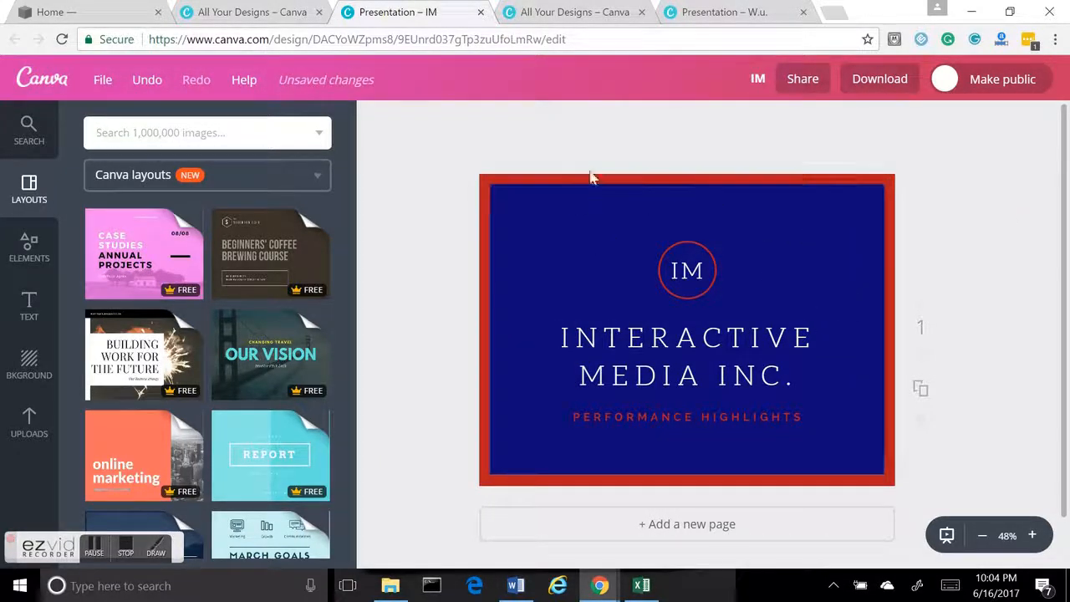
Replace the IM text inside the circle with "wu"
{"action": "double_click", "coordinate": [698, 264]}
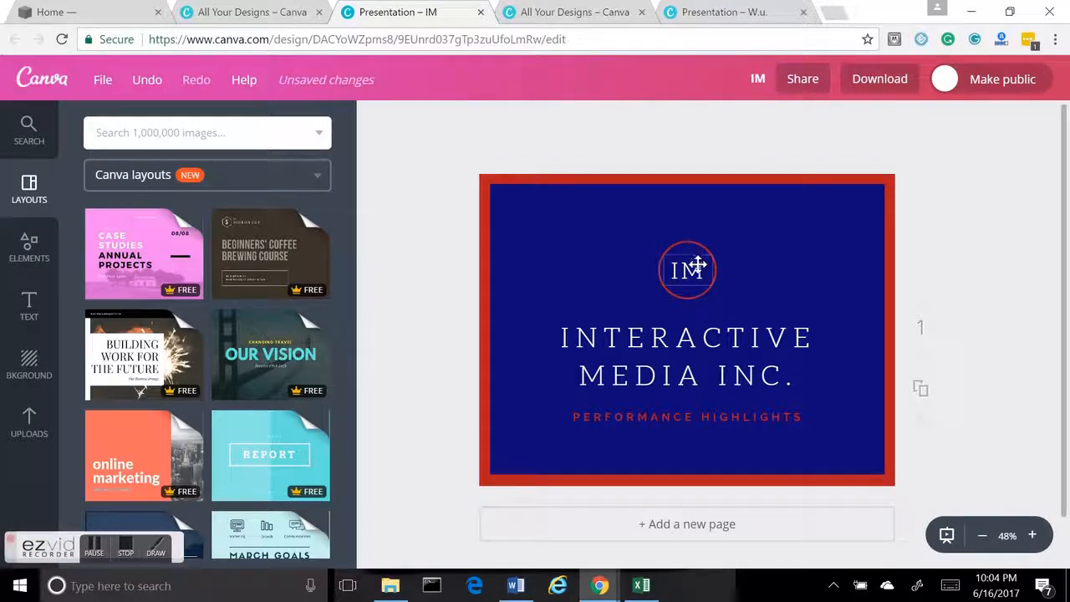
{"action": "type", "text": "W"}
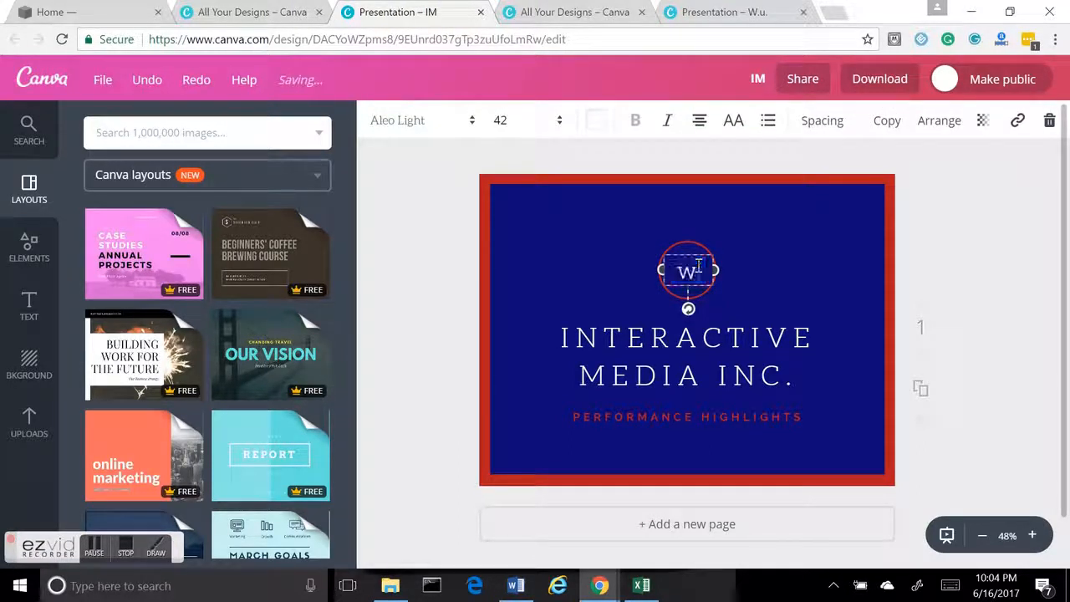
{"action": "key", "text": "BackSpace"}
{"action": "type", "text": "u"}
{"action": "key", "text": "BackSpace"}
{"action": "key", "text": "BackSpace"}
{"action": "type", "text": "Wu"}
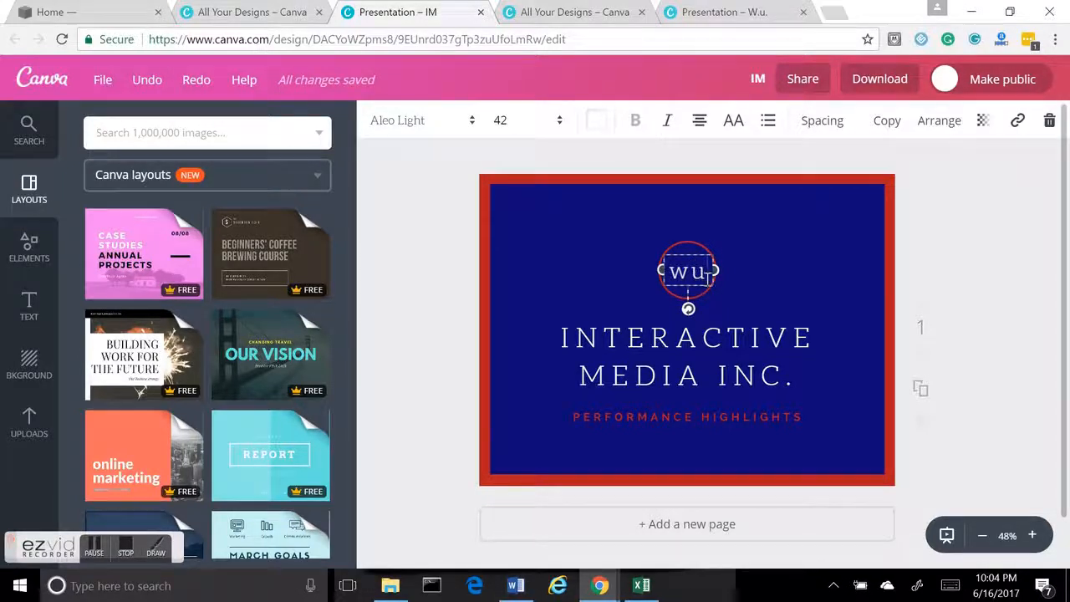
Change the "wu" initials inside the circle to uppercase
{"action": "left_click", "coordinate": [735, 124]}
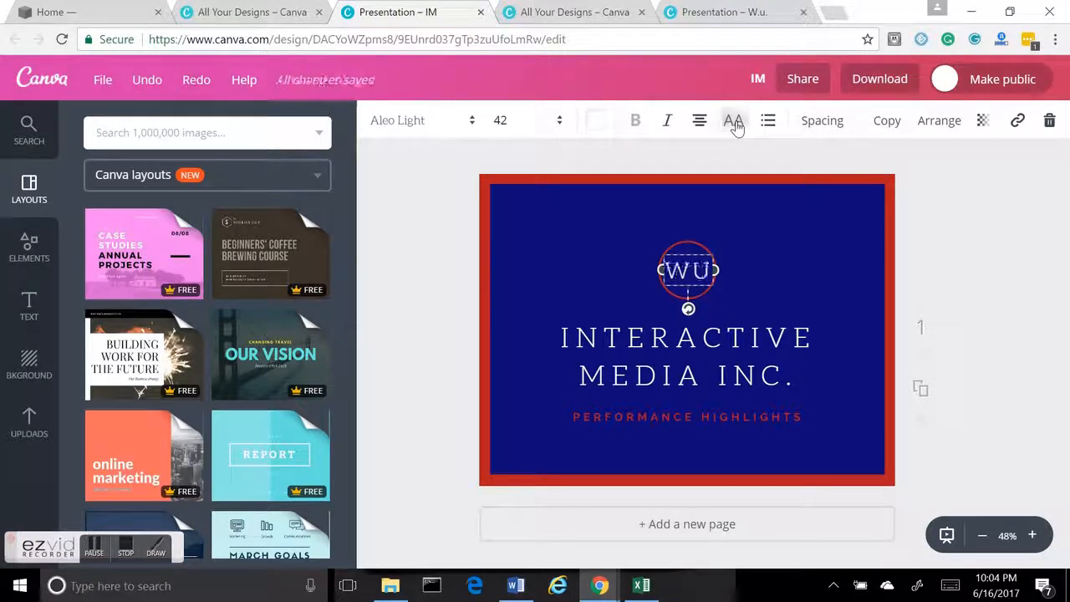
{"action": "left_click", "coordinate": [814, 239]}
{"action": "left_click", "coordinate": [748, 251]}
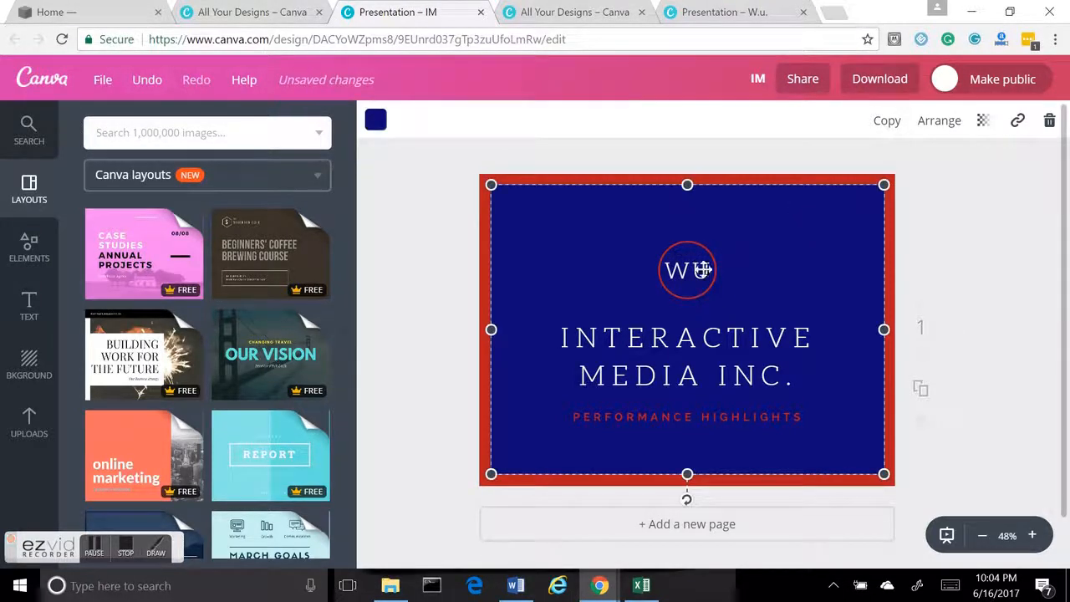
{"action": "left_click", "coordinate": [699, 270]}
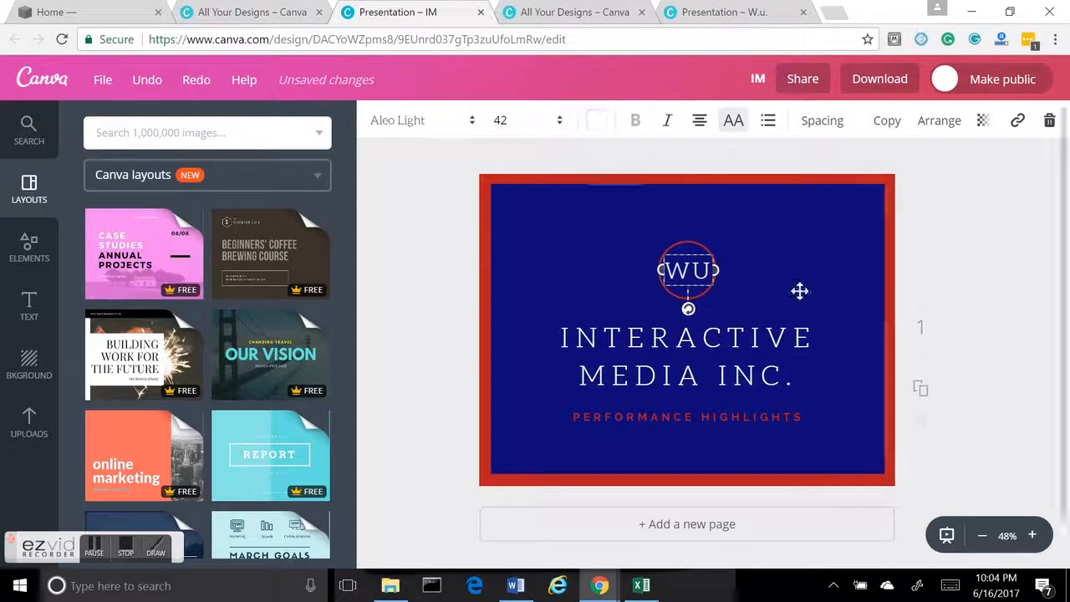
{"action": "left_click", "coordinate": [724, 251]}
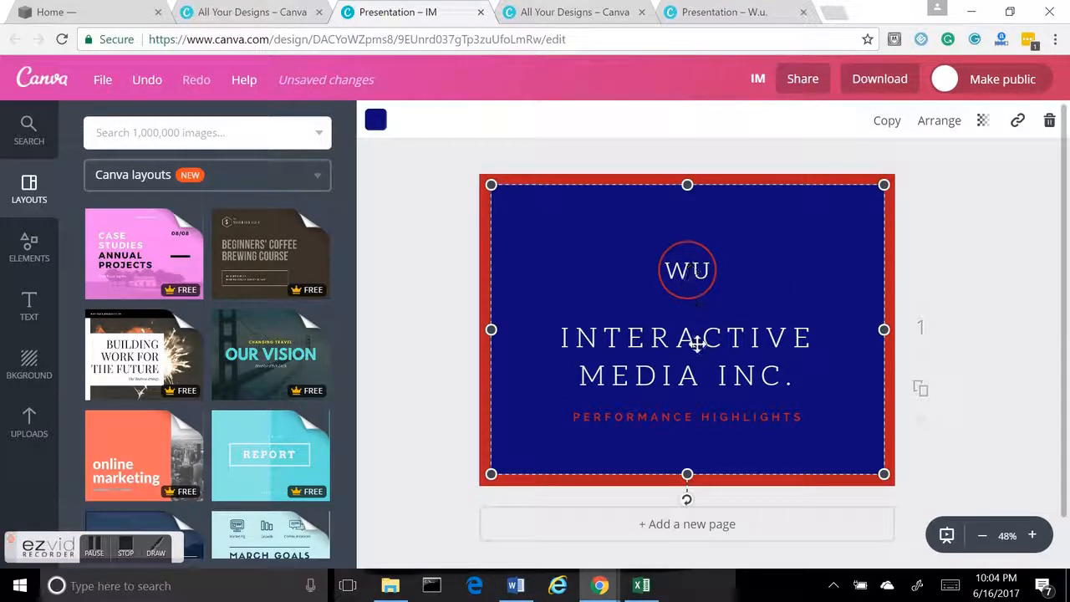
Replace the INTERACTIVE MEDIA INC. heading with "WATTS UNITED"
{"action": "left_click", "coordinate": [695, 341]}
{"action": "left_click", "coordinate": [697, 342]}
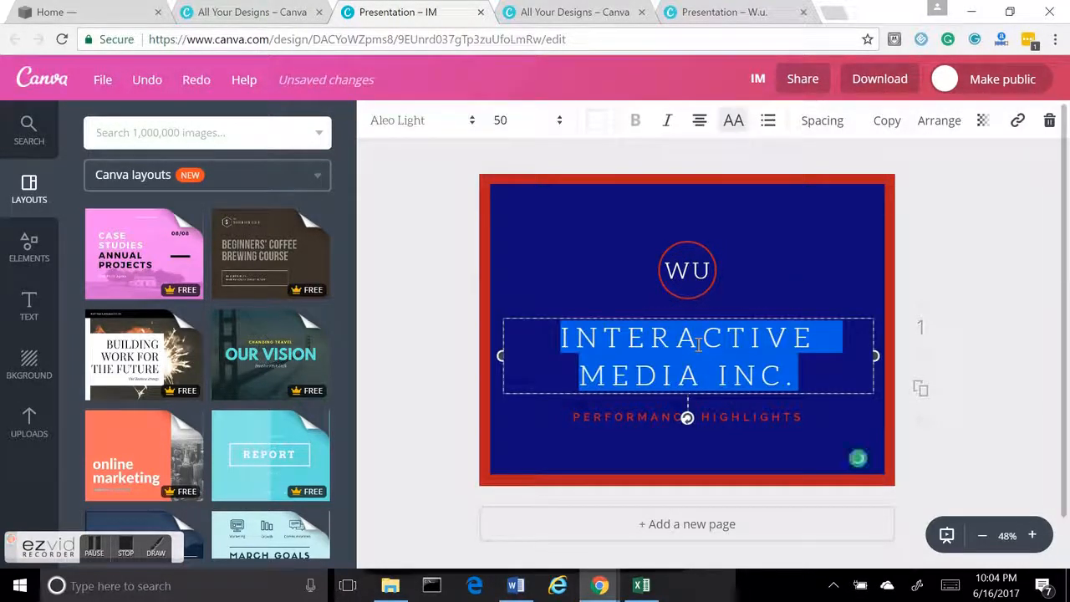
{"action": "type", "text": "WA"}
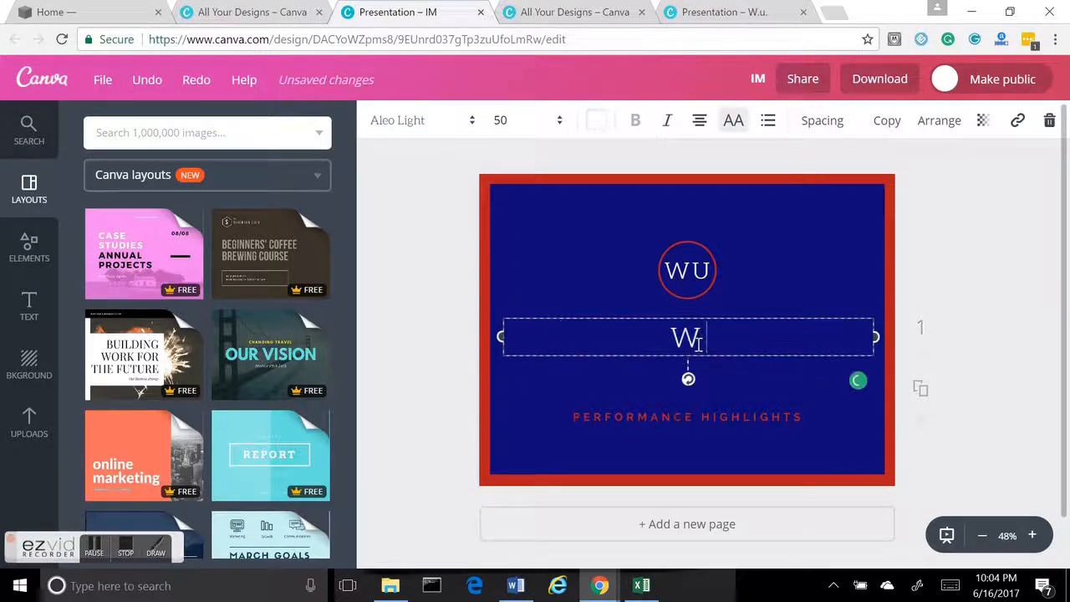
{"action": "type", "text": "TT"}
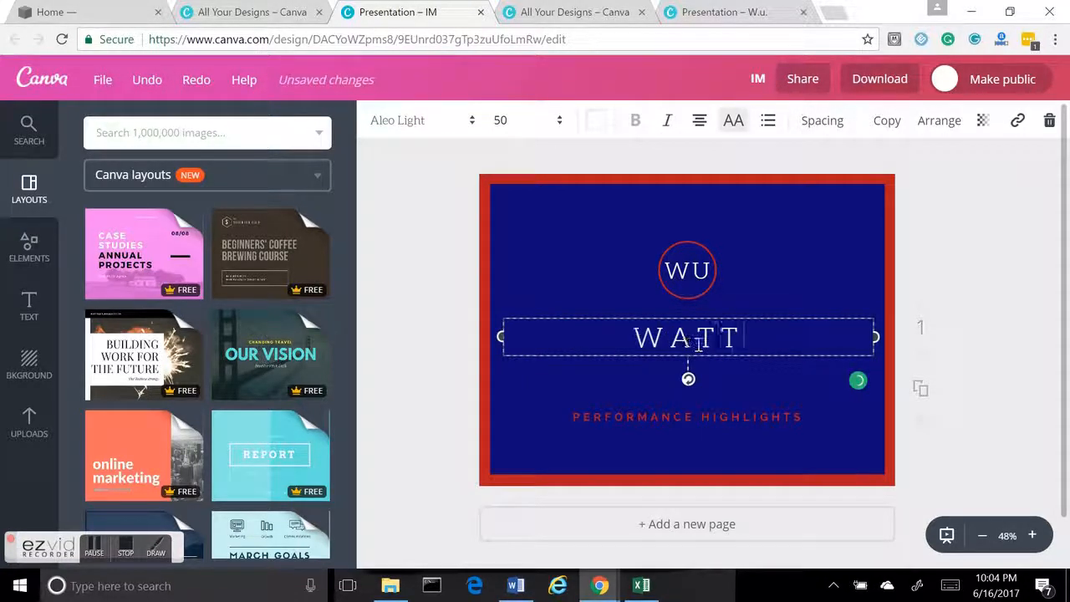
{"action": "type", "text": "S UNITED"}
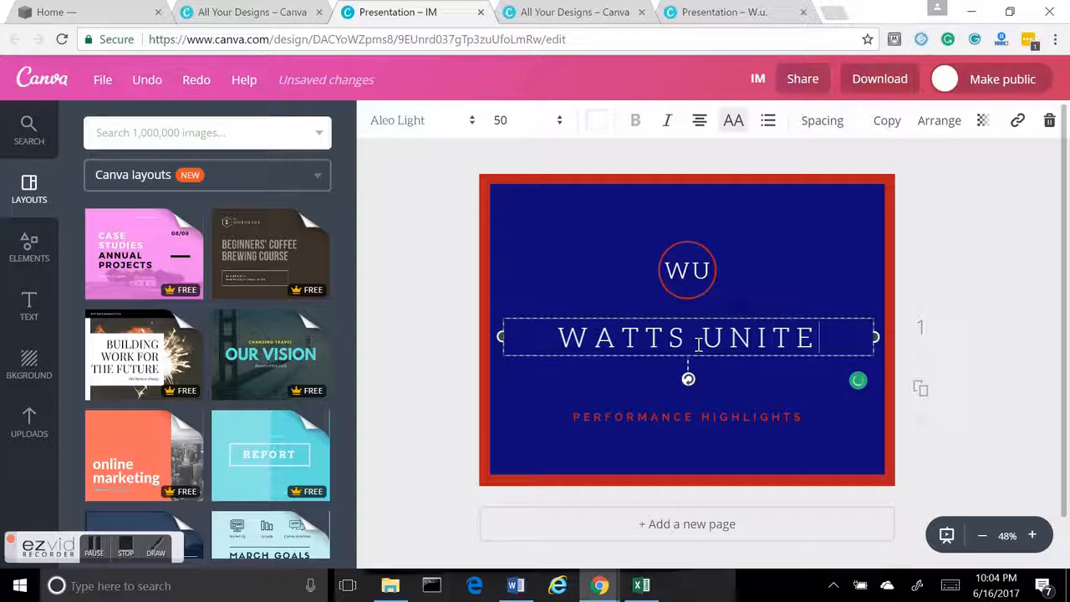
Replace the PERFORMANCE HIGHLIGHTS subtitle with "MEN'S WEAR WITH EASE."
{"action": "left_click", "coordinate": [700, 415]}
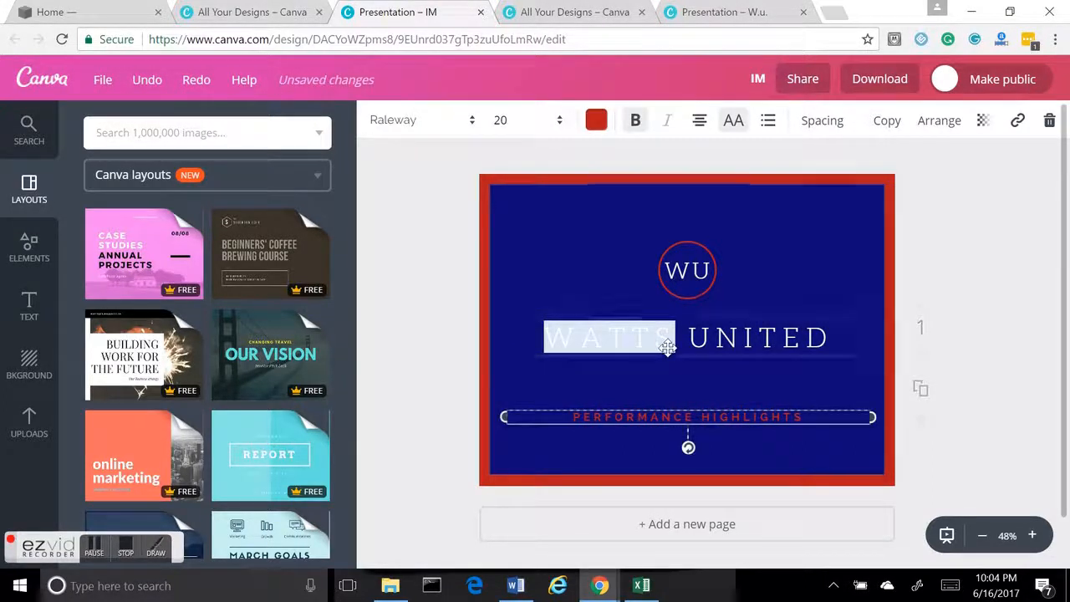
{"action": "mouse_move", "coordinate": [666, 347]}
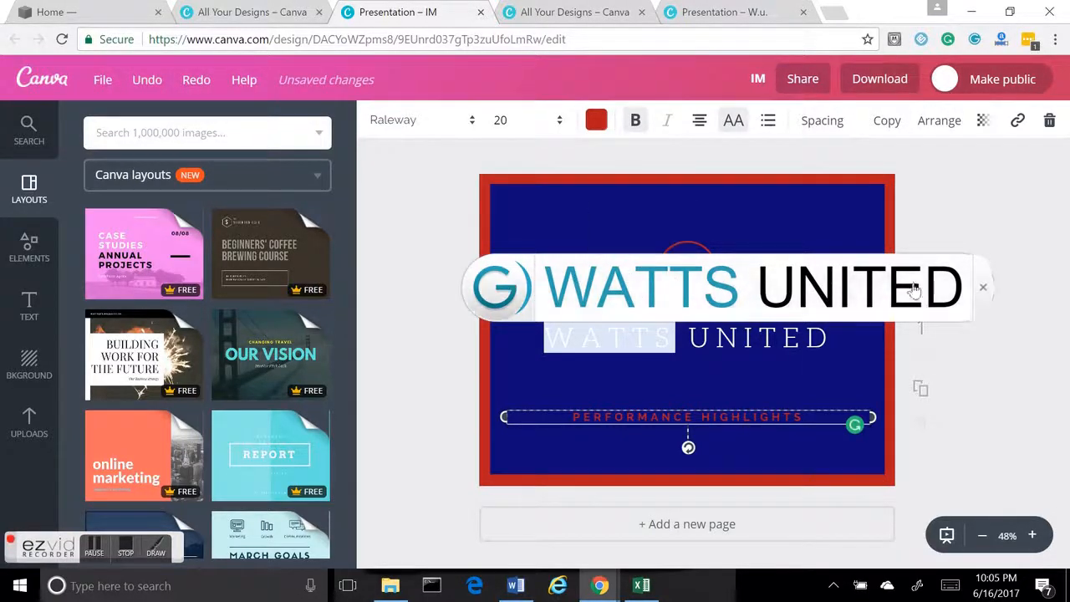
{"action": "left_click", "coordinate": [983, 289]}
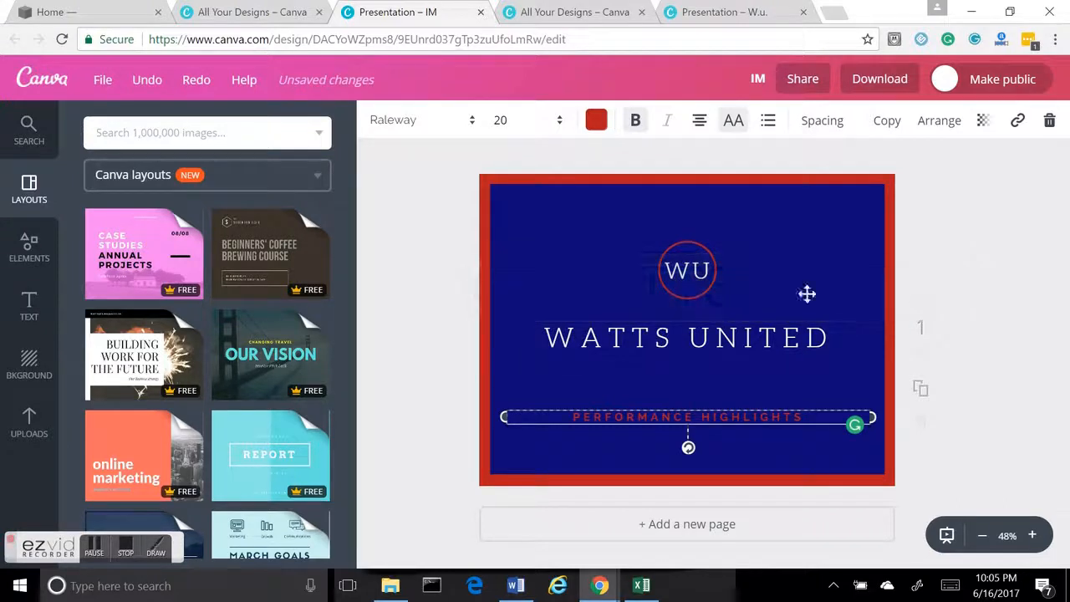
{"action": "triple_click", "coordinate": [712, 418]}
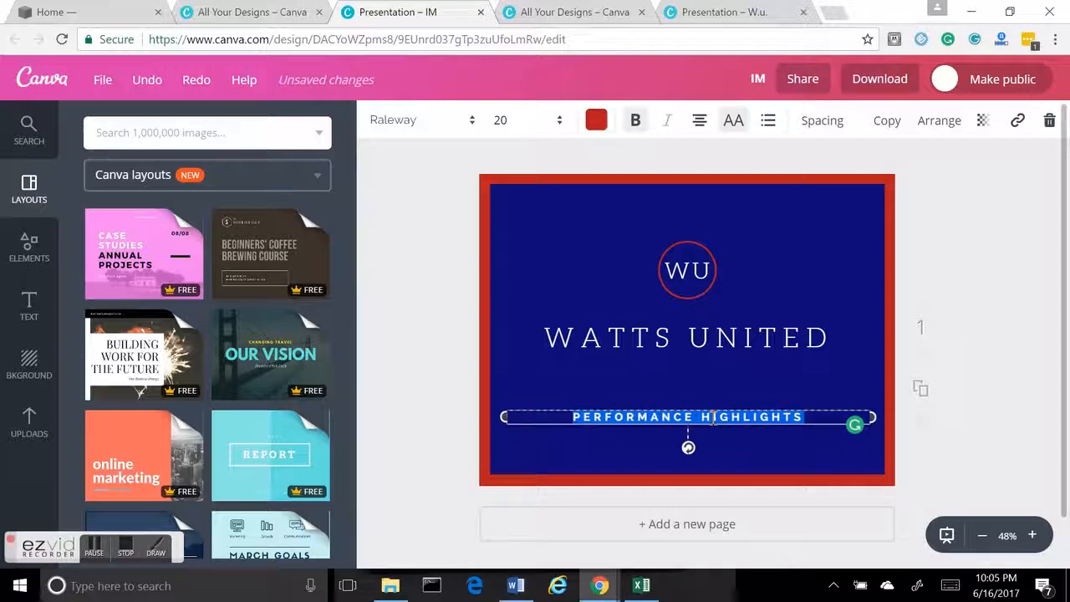
{"action": "type", "text": "MEN"}
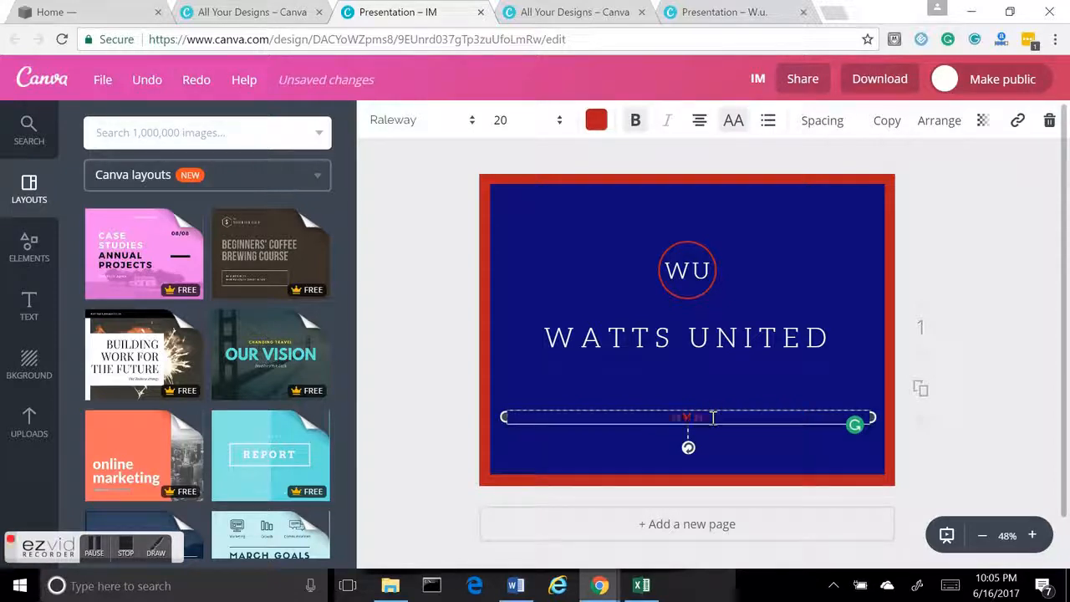
{"action": "type", "text": "'S SEAR WITH EA"}
{"action": "key", "text": "BackSpace"}
{"action": "key", "text": "BackSpace"}
{"action": "key", "text": "BackSpace"}
{"action": "key", "text": "BackSpace"}
{"action": "key", "text": "BackSpace"}
{"action": "key", "text": "BackSpace"}
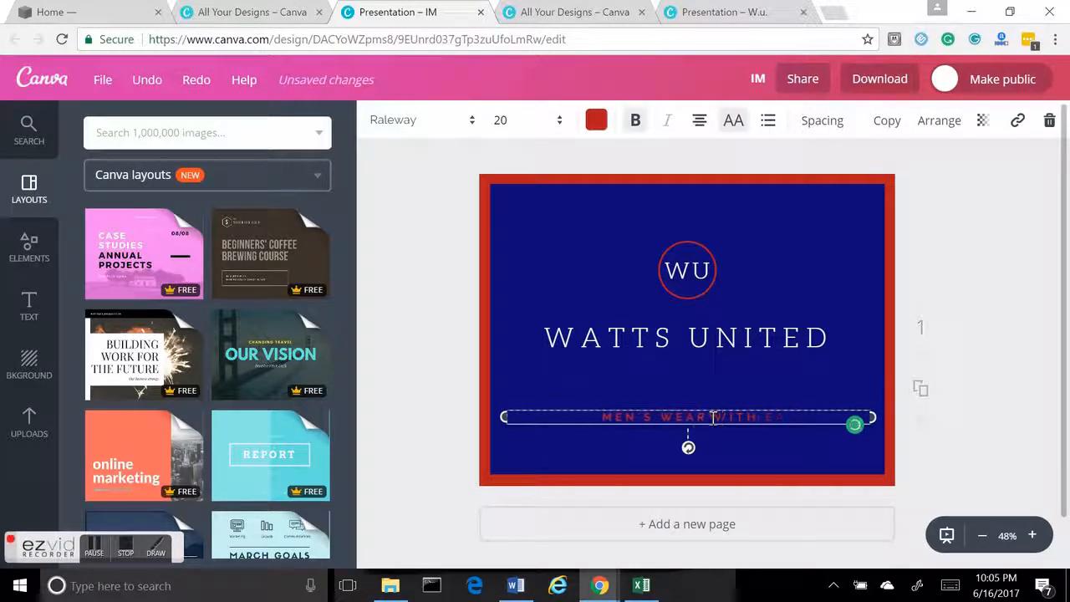
{"action": "type", "text": "TH EASE"}
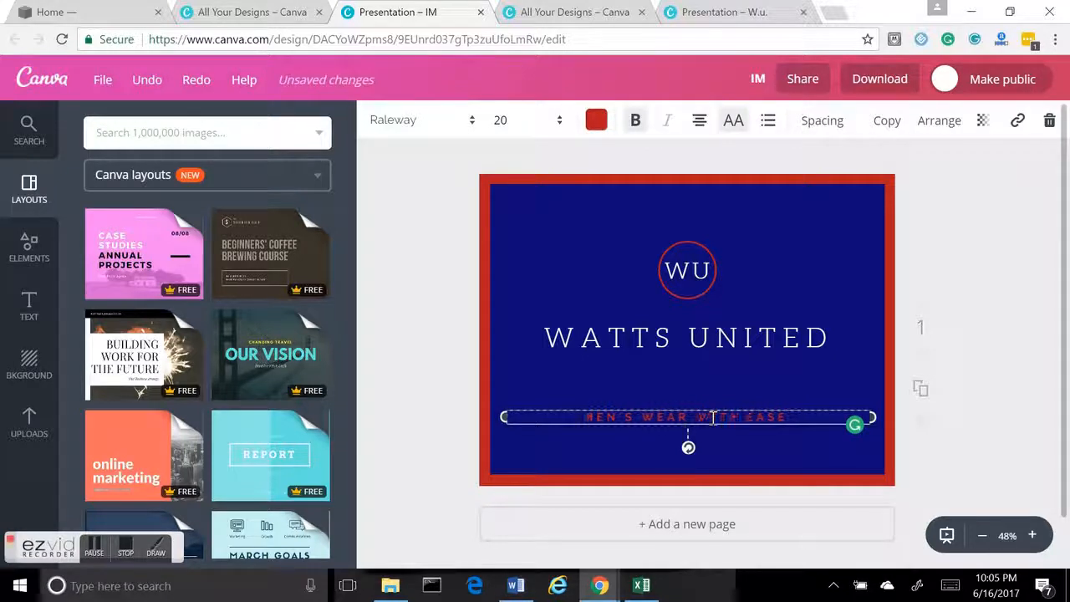
{"action": "left_click", "coordinate": [571, 232]}
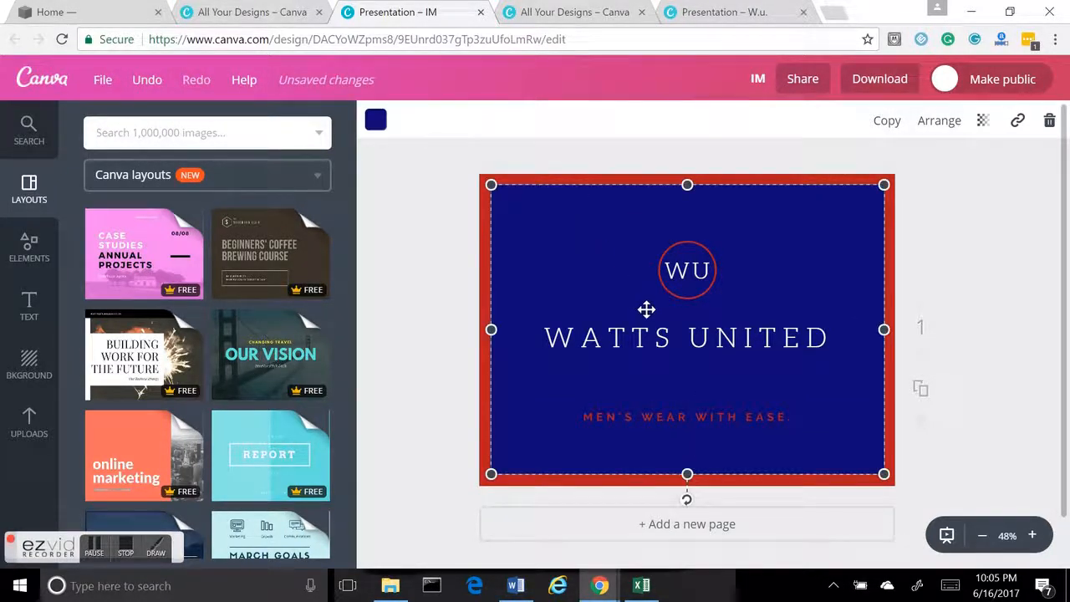
{"action": "left_click", "coordinate": [1051, 241]}
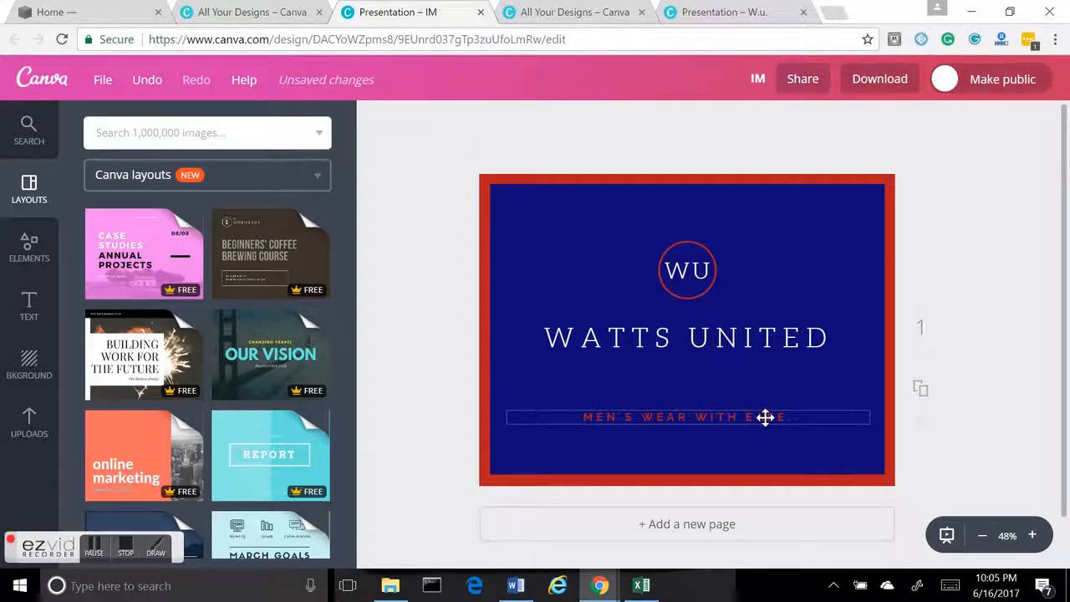
Move the MEN'S WEAR WITH EASE. tagline up to sit directly beneath the WATTS UNITED heading
{"action": "left_click_drag", "start_coordinate": [765, 410], "coordinate": [765, 364]}
{"action": "left_click", "coordinate": [761, 401]}
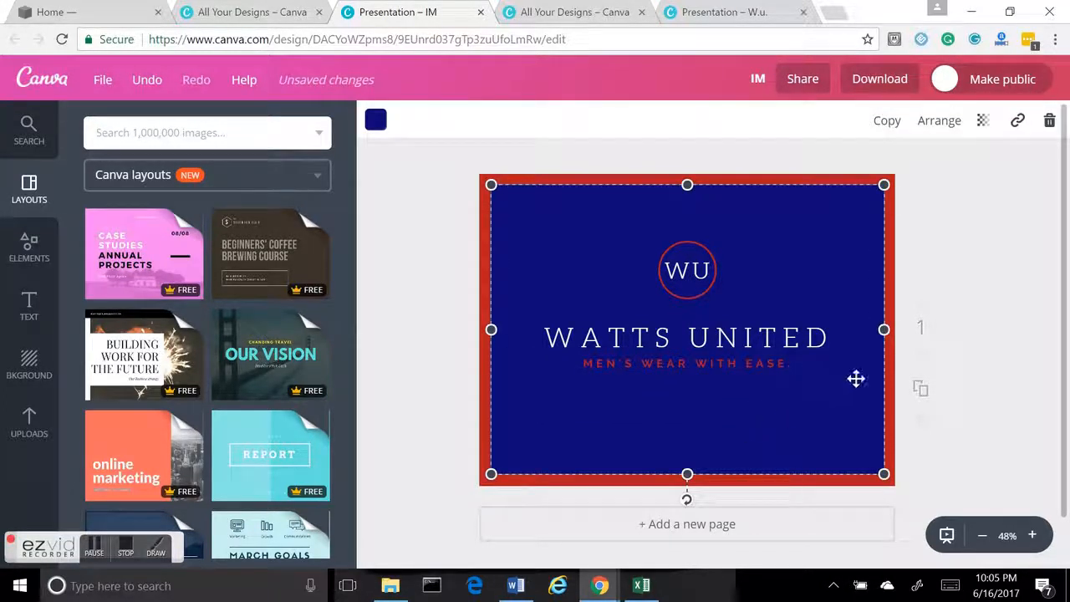
{"action": "left_click", "coordinate": [975, 305]}
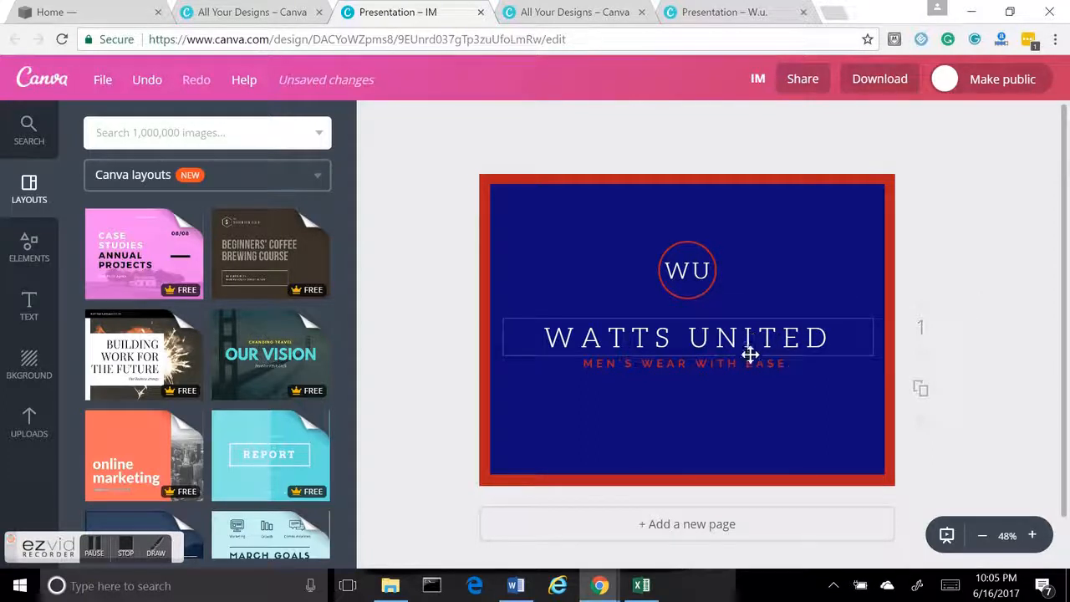
{"action": "left_click", "coordinate": [721, 365]}
{"action": "left_click", "coordinate": [723, 366]}
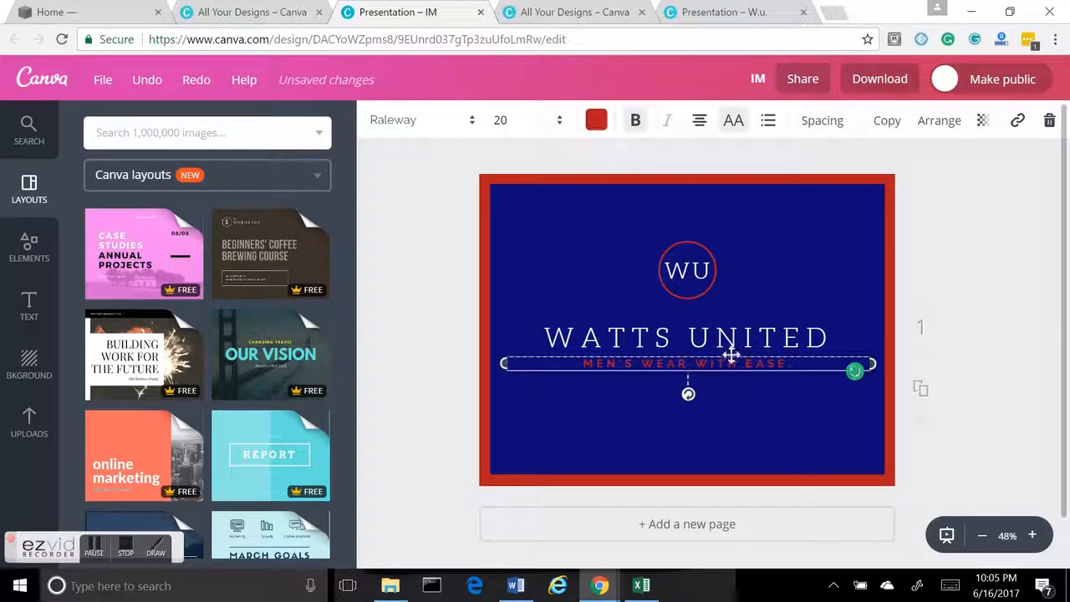
{"action": "left_click", "coordinate": [891, 129]}
{"action": "left_click_drag", "start_coordinate": [739, 366], "coordinate": [732, 400]}
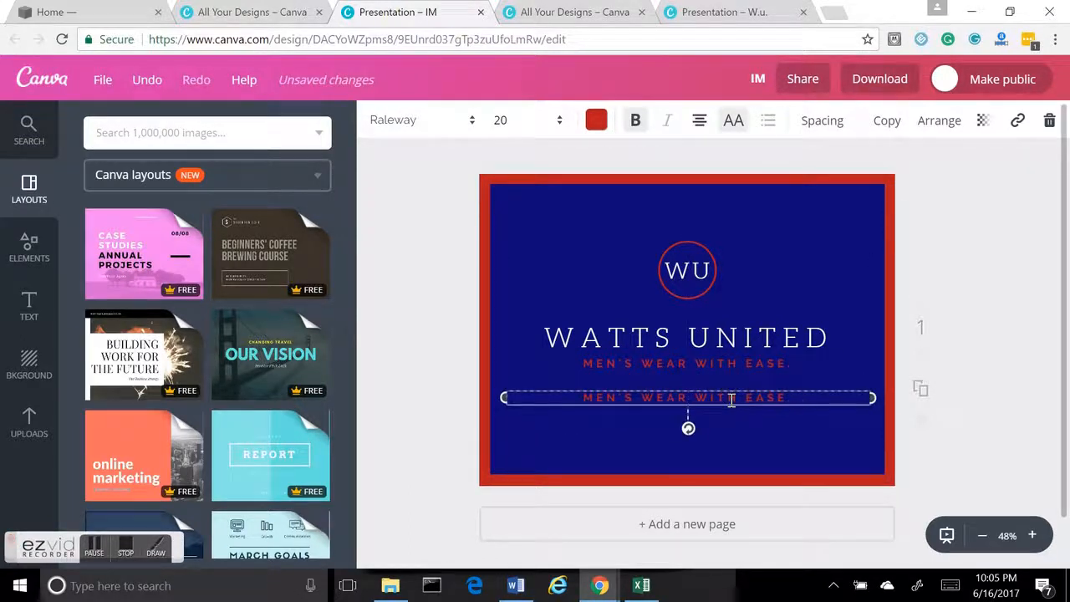
{"action": "double_click", "coordinate": [732, 400]}
{"action": "key", "text": "BackSpace"}
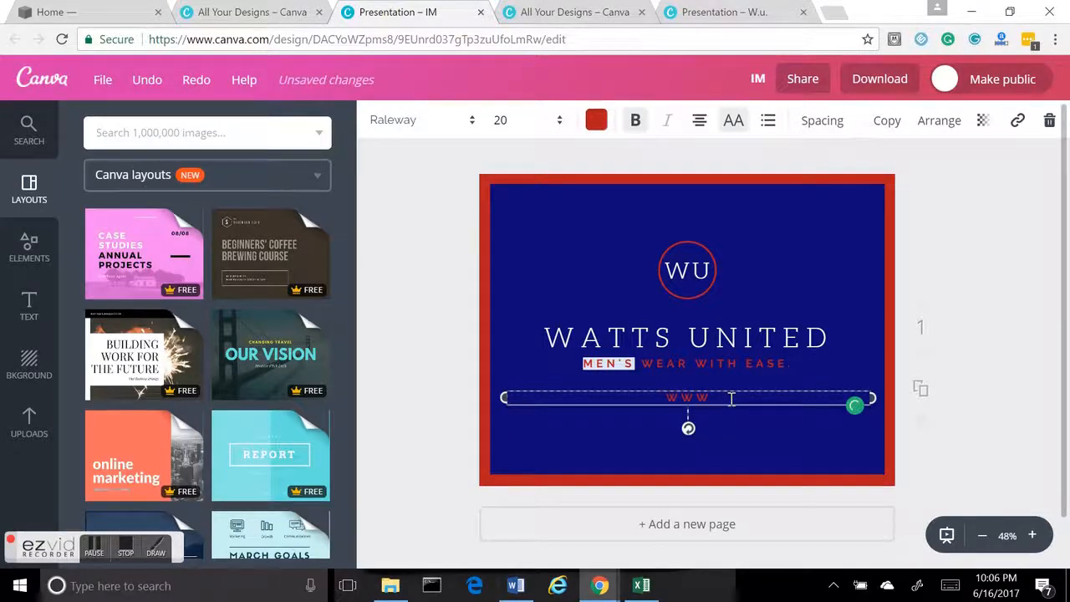
{"action": "left_click", "coordinate": [626, 363]}
{"action": "left_click", "coordinate": [691, 394]}
{"action": "left_click", "coordinate": [1046, 121]}
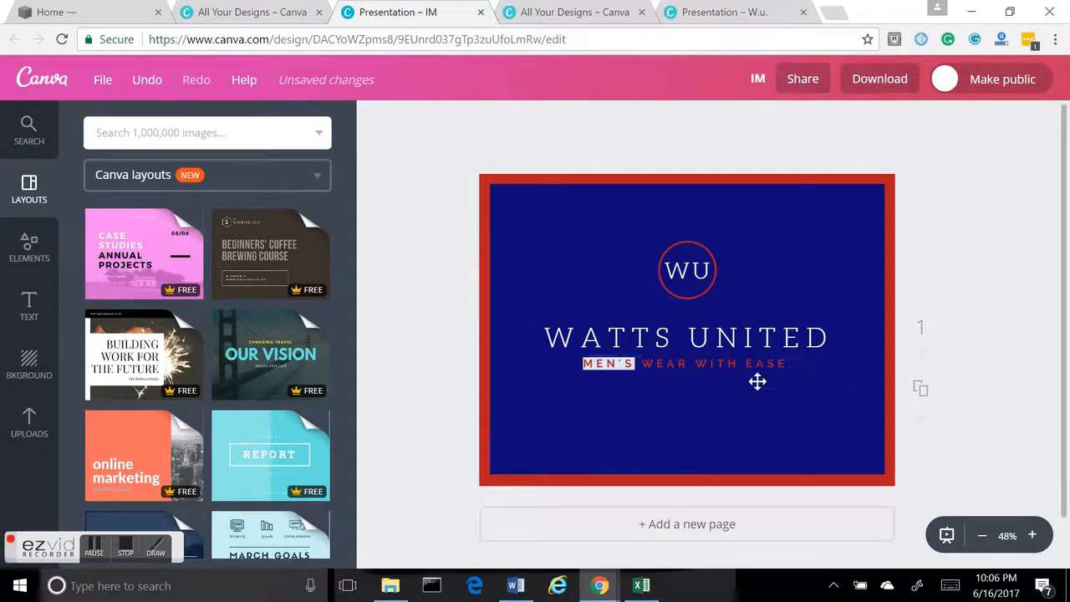
{"action": "left_click", "coordinate": [687, 387]}
{"action": "double_click", "coordinate": [642, 368]}
{"action": "double_click", "coordinate": [619, 366]}
{"action": "left_click_drag", "start_coordinate": [619, 367], "coordinate": [671, 347]}
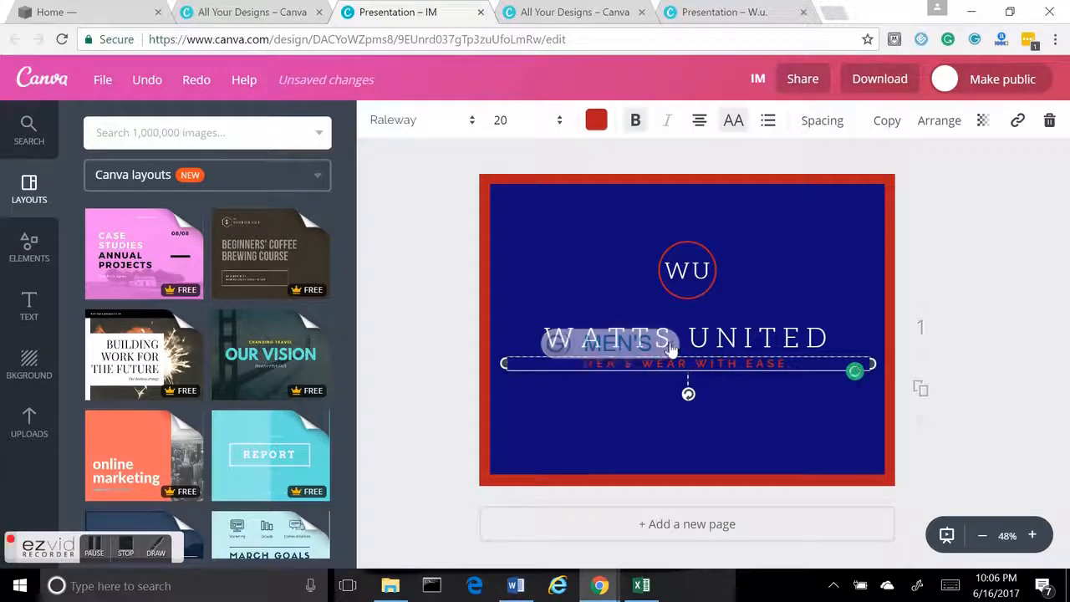
{"action": "left_click", "coordinate": [641, 410]}
Duplicate the MEN'S WEAR WITH EASE. tagline and place the copy centered near the lower edge of the blue rectangle
{"action": "left_click", "coordinate": [705, 361]}
{"action": "left_click", "coordinate": [888, 123]}
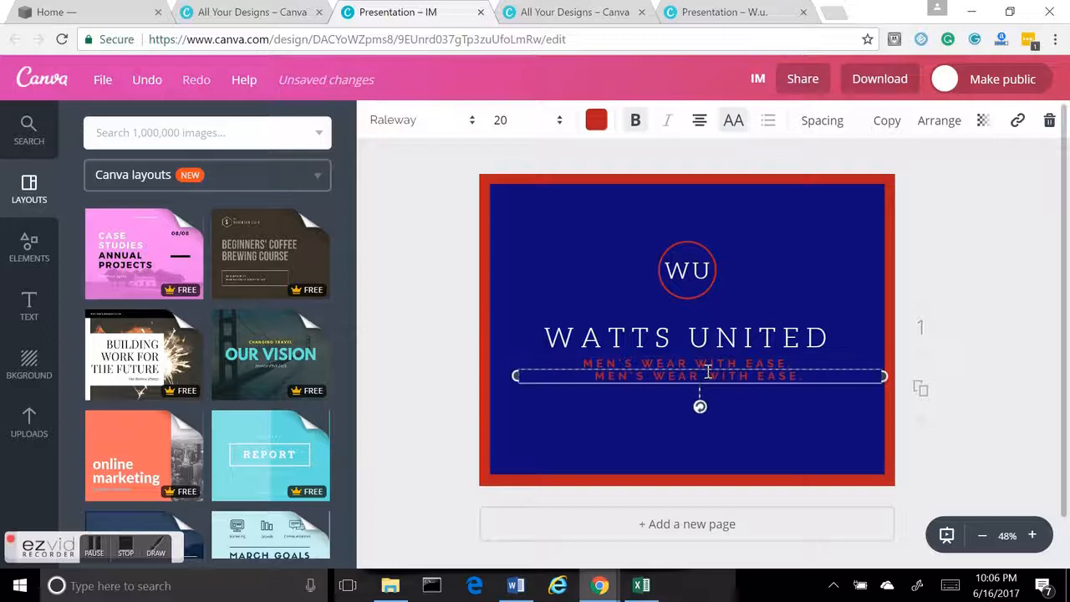
{"action": "left_click_drag", "start_coordinate": [708, 371], "coordinate": [693, 448]}
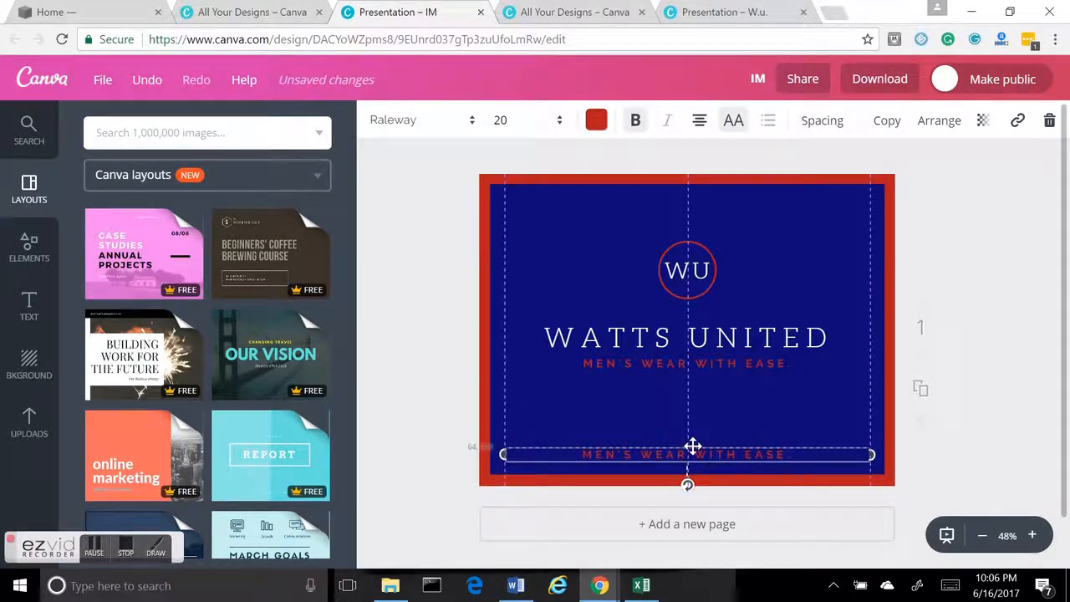
{"action": "triple_click", "coordinate": [694, 455]}
{"action": "type", "text": "w"}
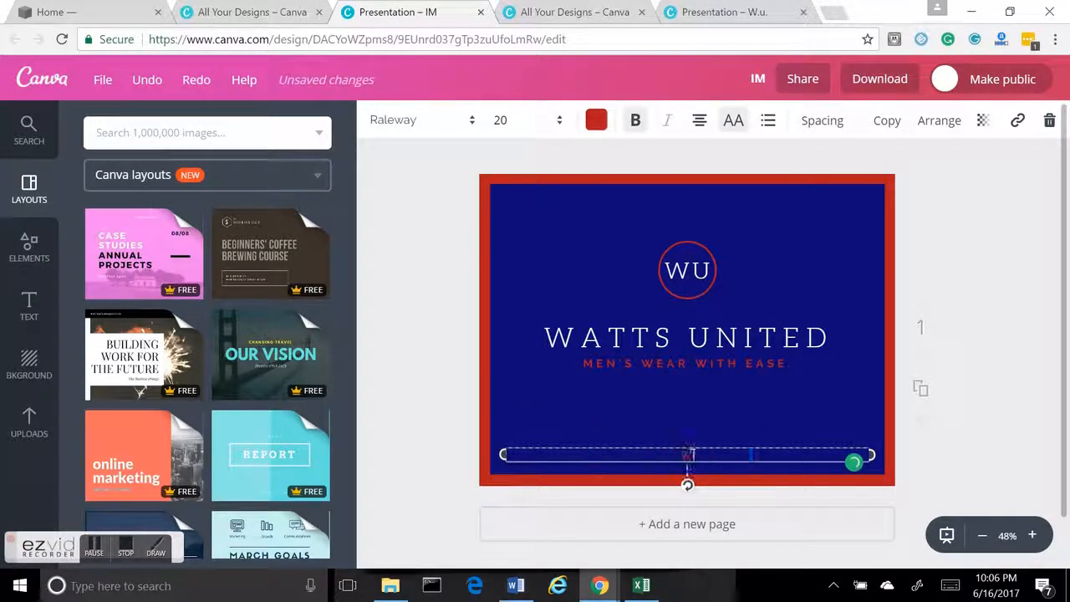
{"action": "type", "text": "ww"}
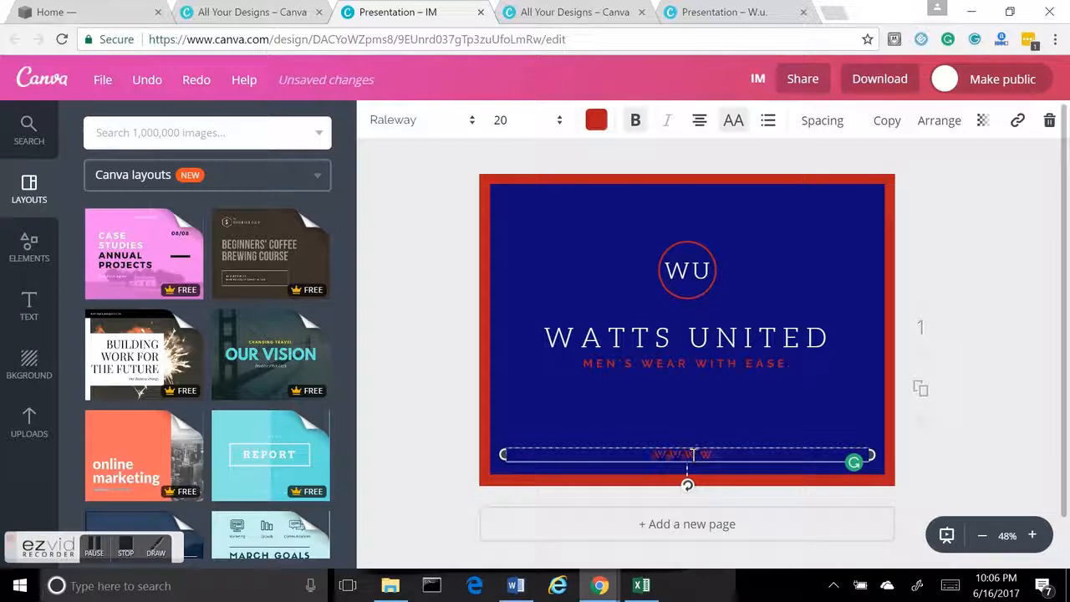
{"action": "type", "text": ".wattsunited.com"}
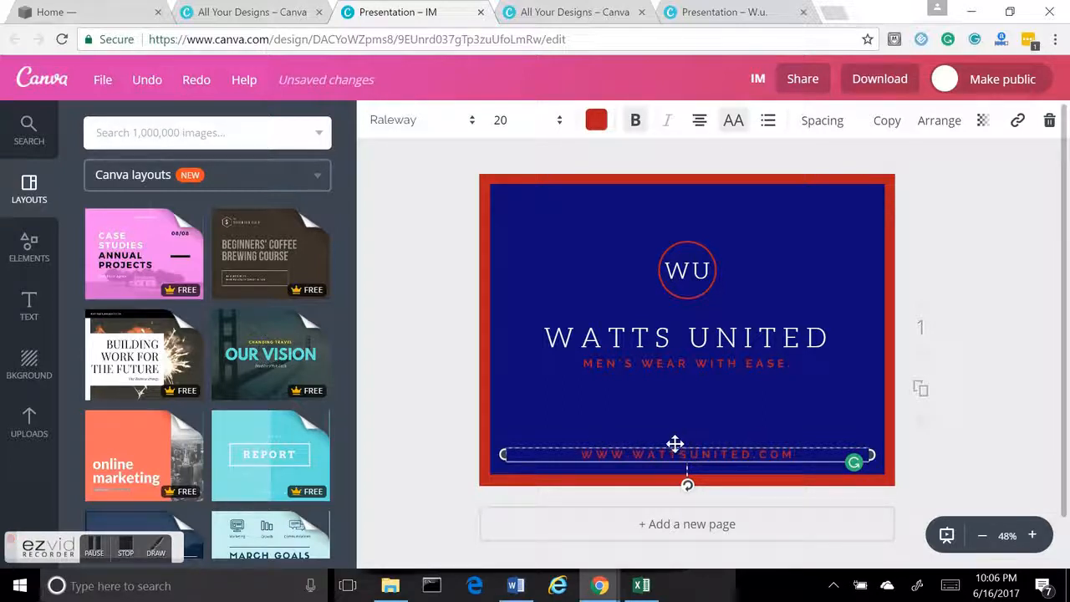
{"action": "left_click_drag", "start_coordinate": [673, 445], "coordinate": [669, 436]}
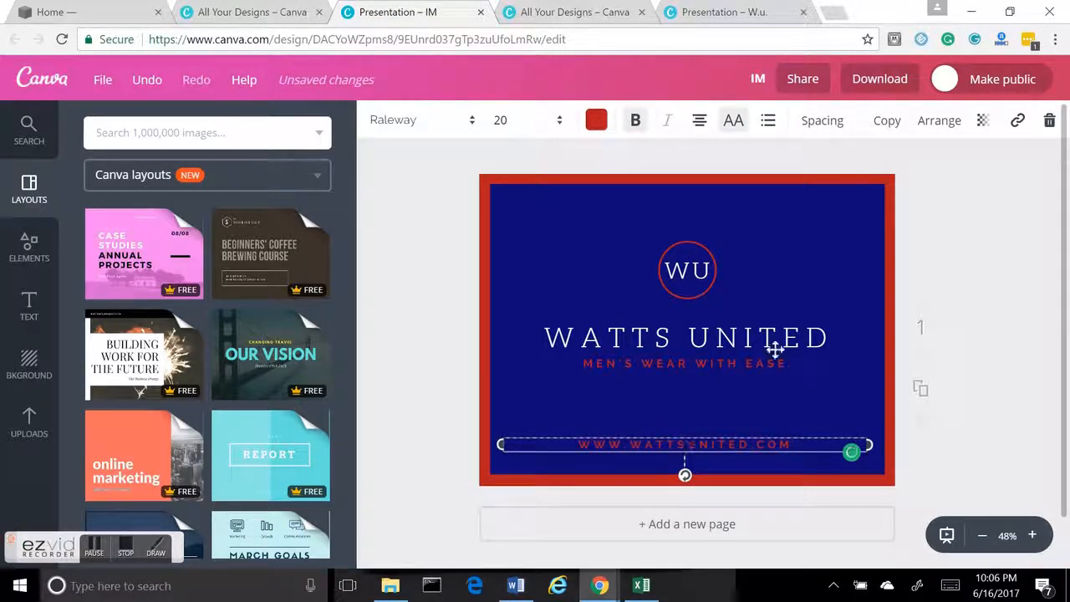
Set the website address text's transparency to 45 and recolor it white
{"action": "left_click", "coordinate": [984, 132]}
{"action": "left_click_drag", "start_coordinate": [952, 172], "coordinate": [892, 192]}
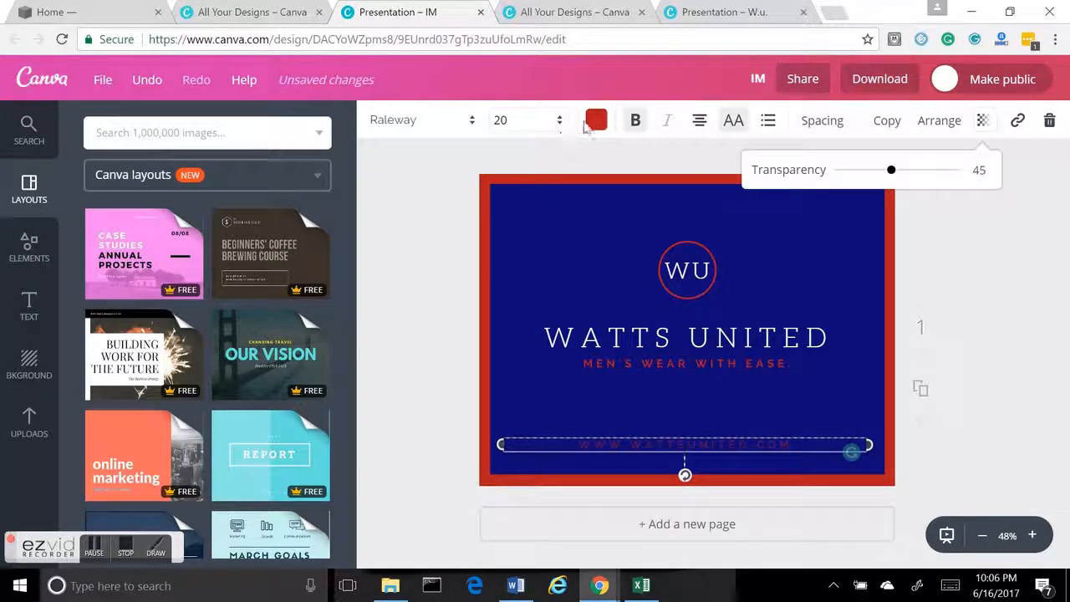
{"action": "left_click", "coordinate": [595, 120]}
{"action": "scroll", "coordinate": [711, 299], "scroll_direction": "down", "scroll_amount": 4}
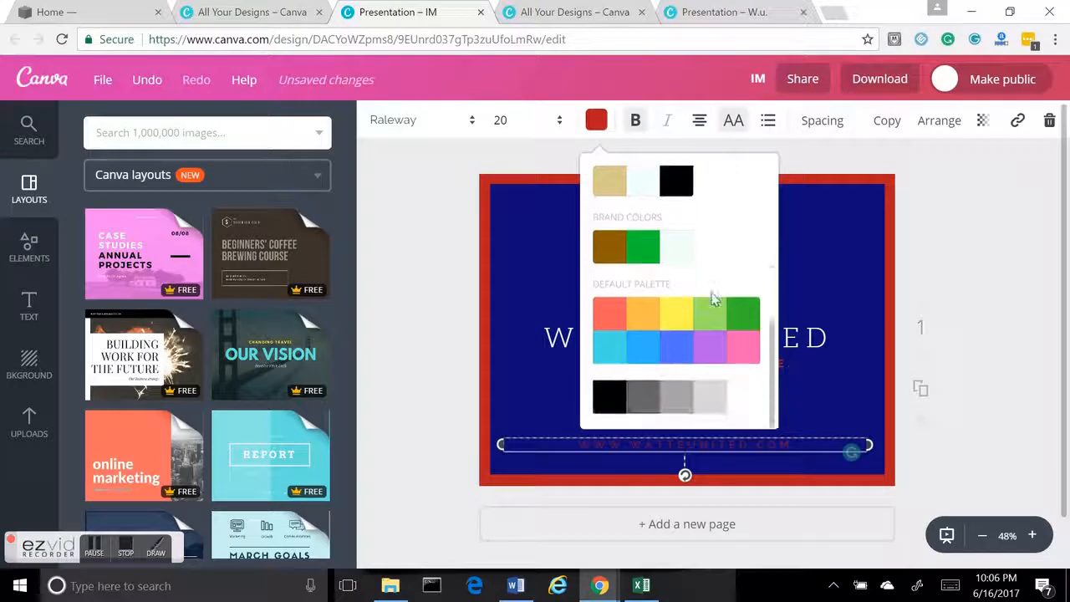
{"action": "left_click", "coordinate": [752, 402]}
{"action": "left_click", "coordinate": [825, 399]}
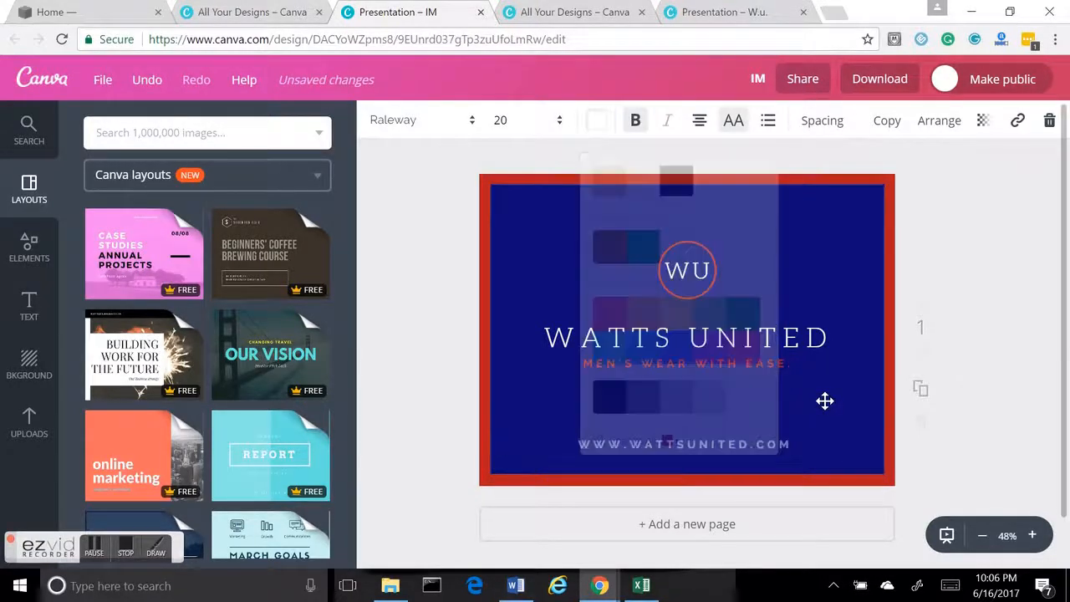
{"action": "left_click", "coordinate": [776, 447]}
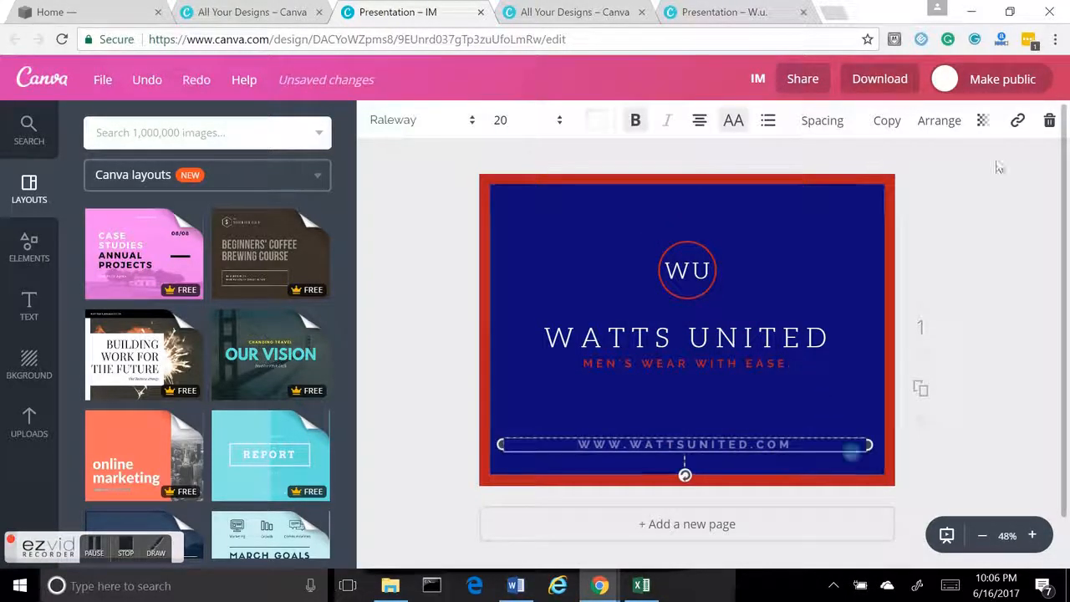
{"action": "left_click", "coordinate": [984, 122]}
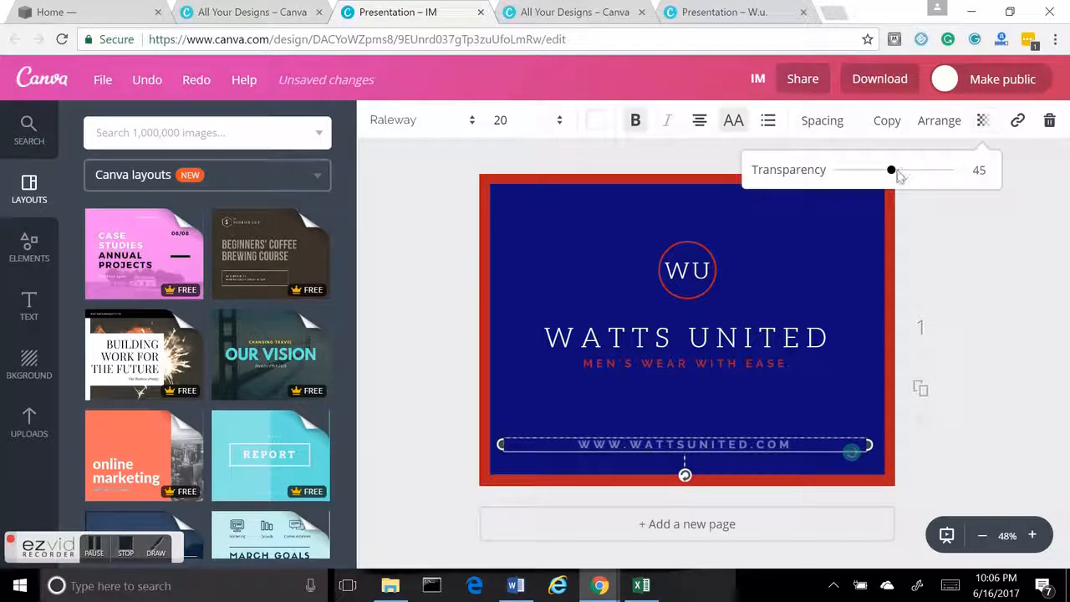
{"action": "left_click_drag", "start_coordinate": [886, 182], "coordinate": [876, 181]}
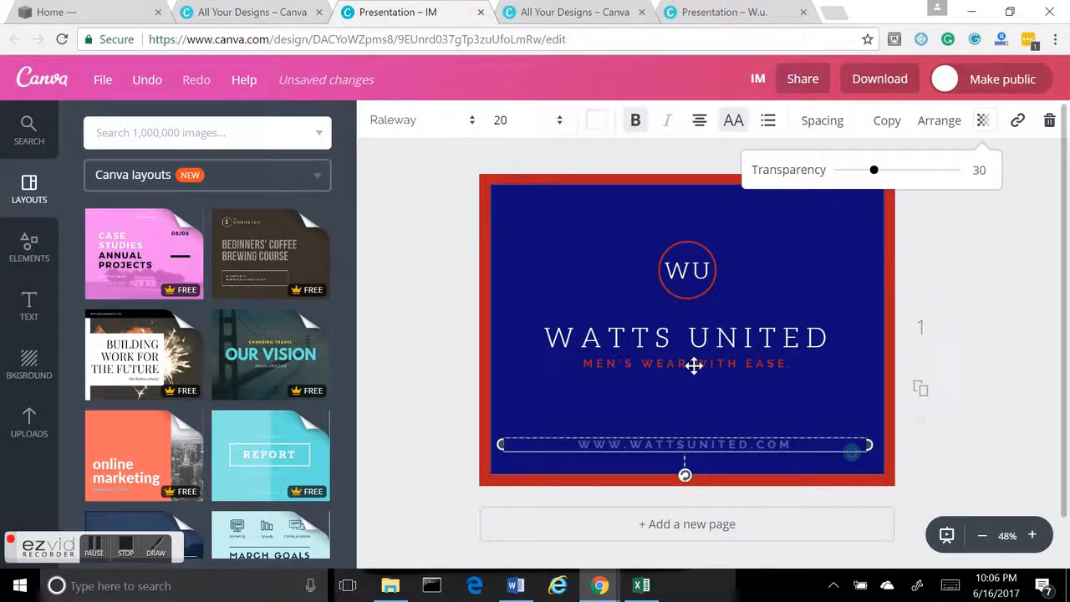
Increase the website address text's font size to 36
{"action": "left_click", "coordinate": [543, 127]}
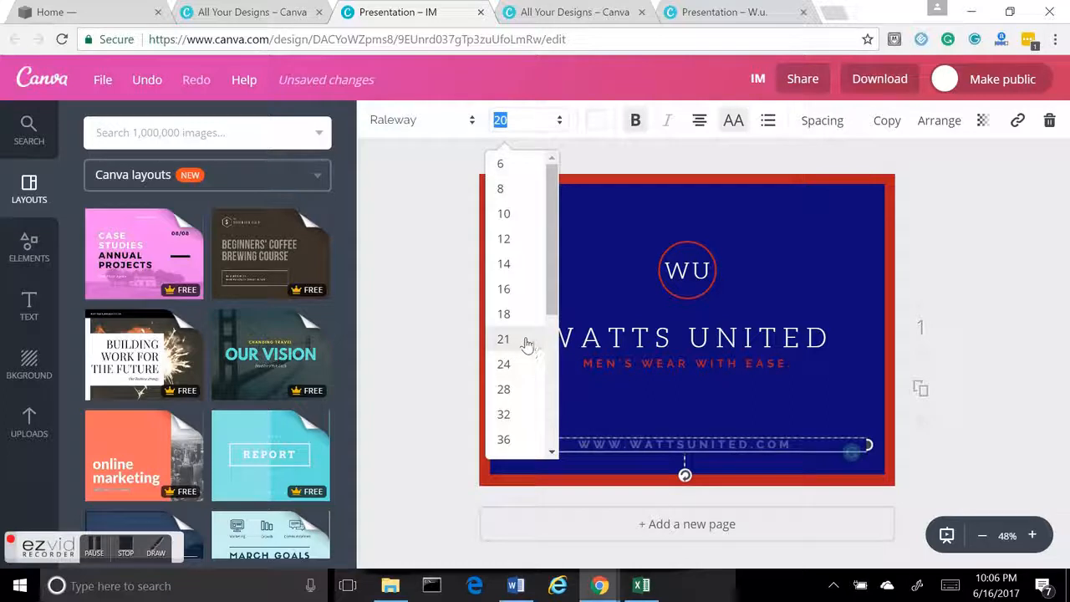
{"action": "left_click", "coordinate": [523, 413]}
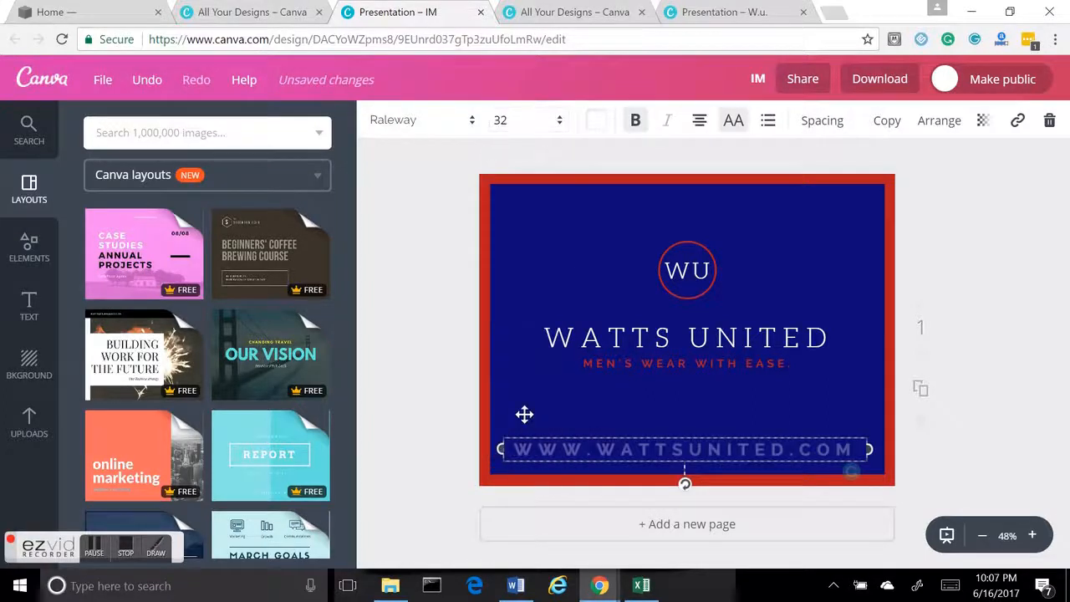
{"action": "left_click", "coordinate": [521, 125]}
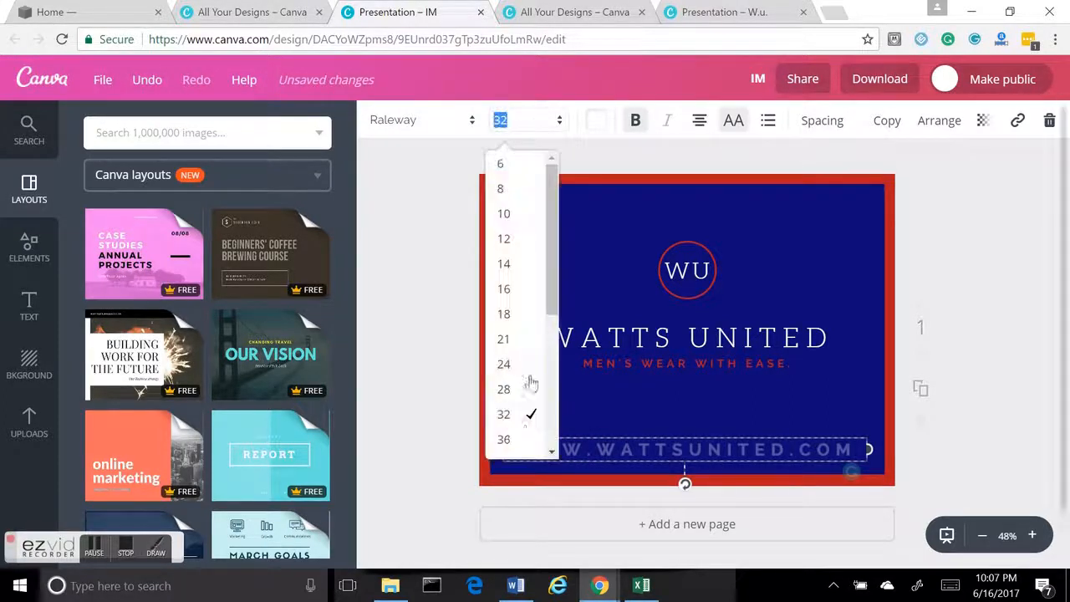
{"action": "left_click", "coordinate": [518, 439]}
Widen the website address's text box on both sides to keep it on one line and center it on the slide
{"action": "left_click_drag", "start_coordinate": [500, 465], "coordinate": [479, 466]}
{"action": "left_click_drag", "start_coordinate": [868, 465], "coordinate": [882, 464]}
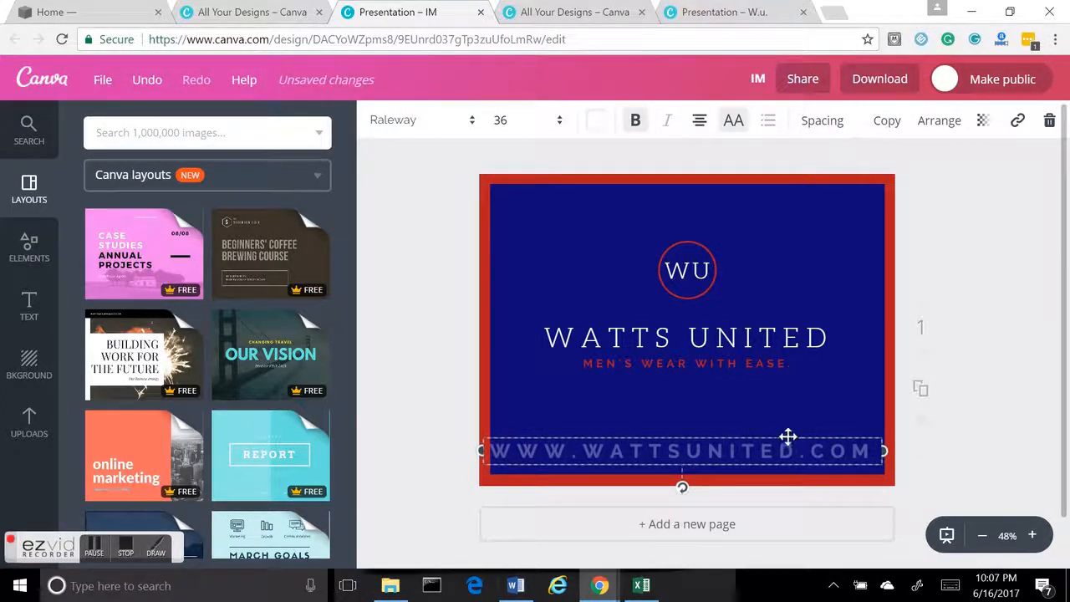
{"action": "left_click_drag", "start_coordinate": [788, 437], "coordinate": [789, 437]}
{"action": "left_click", "coordinate": [812, 386]}
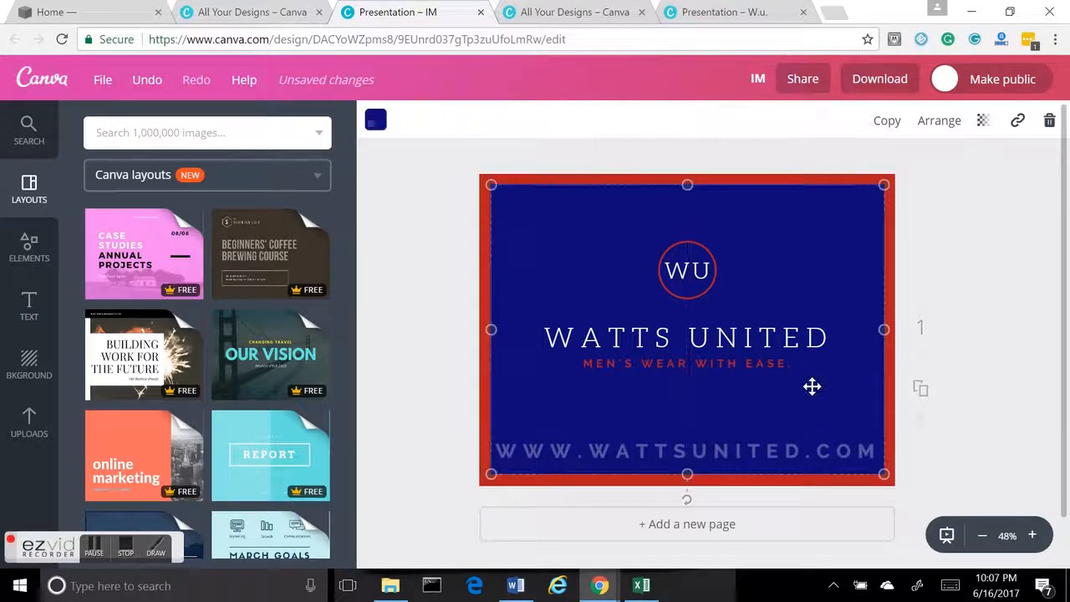
{"action": "left_click", "coordinate": [937, 434]}
Fade the website address text into the blue background with a transparency of 13
{"action": "left_click", "coordinate": [861, 449]}
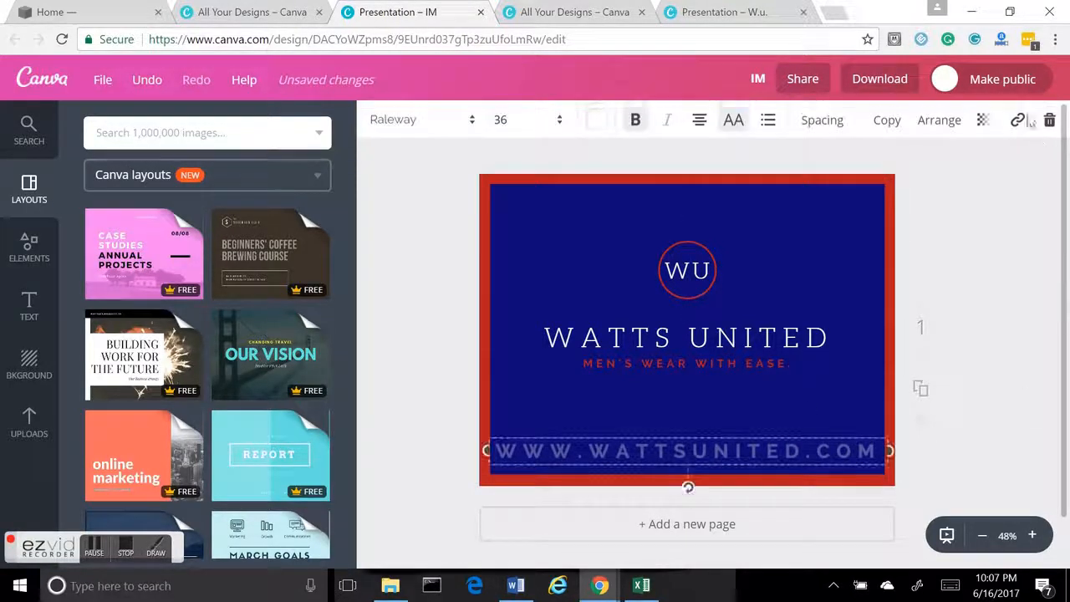
{"action": "left_click", "coordinate": [983, 120]}
{"action": "left_click_drag", "start_coordinate": [876, 171], "coordinate": [851, 171]}
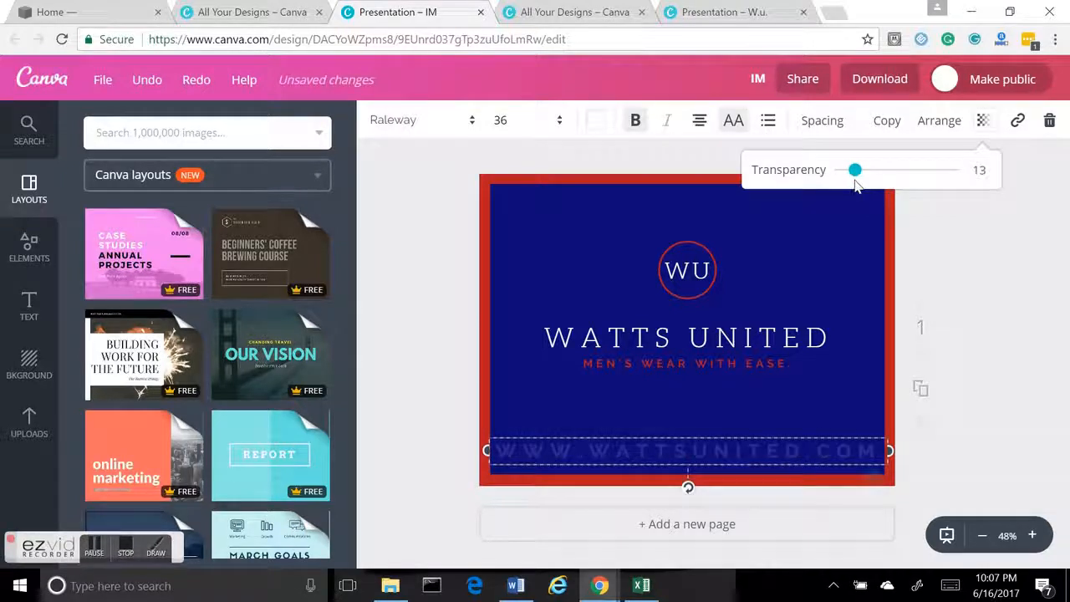
{"action": "left_click", "coordinate": [965, 313]}
{"action": "left_click", "coordinate": [939, 351]}
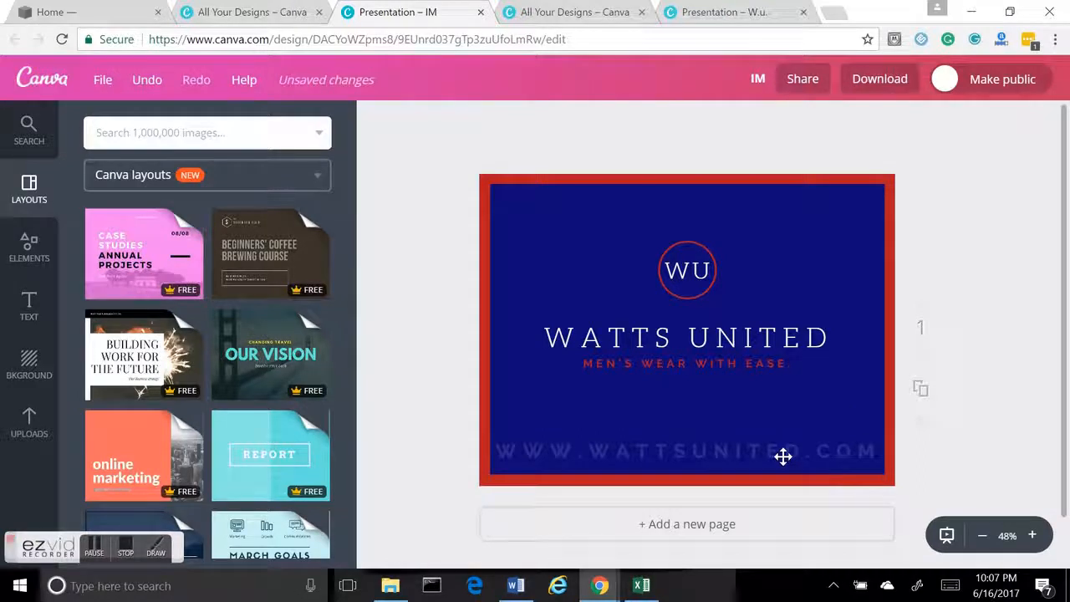
Change the WATTS UNITED heading's font to Anton
{"action": "left_click", "coordinate": [747, 334]}
{"action": "left_click", "coordinate": [452, 123]}
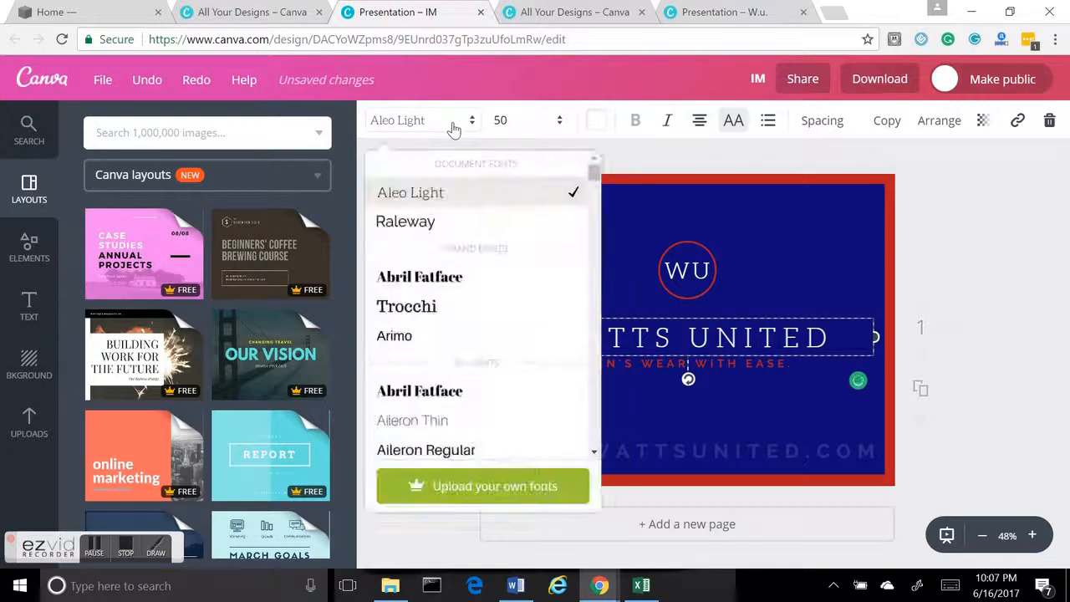
{"action": "scroll", "coordinate": [467, 250], "scroll_direction": "down", "scroll_amount": 5}
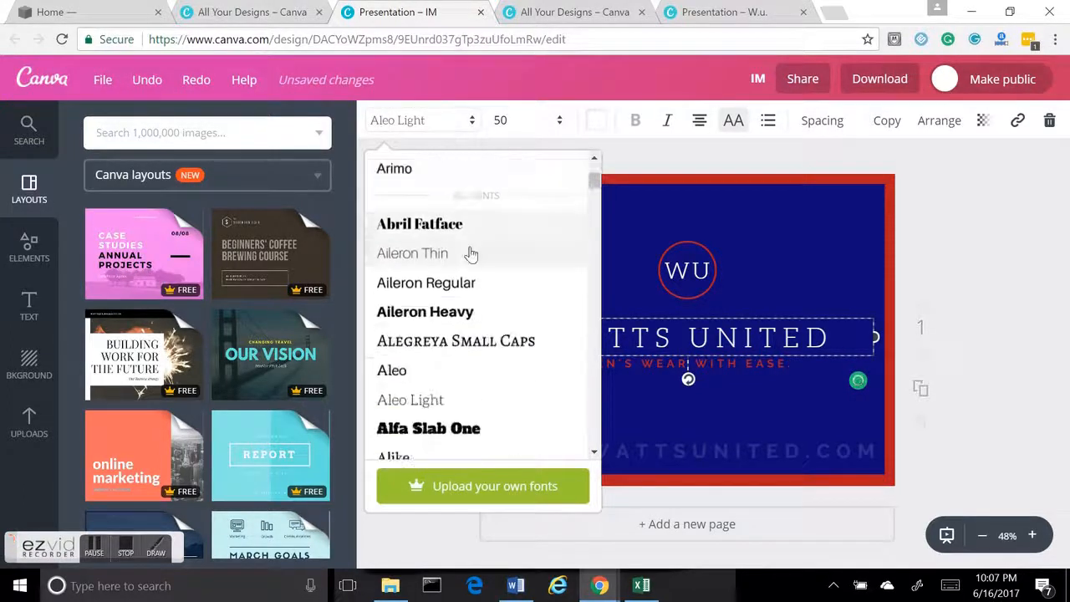
{"action": "scroll", "coordinate": [472, 251], "scroll_direction": "down", "scroll_amount": 1}
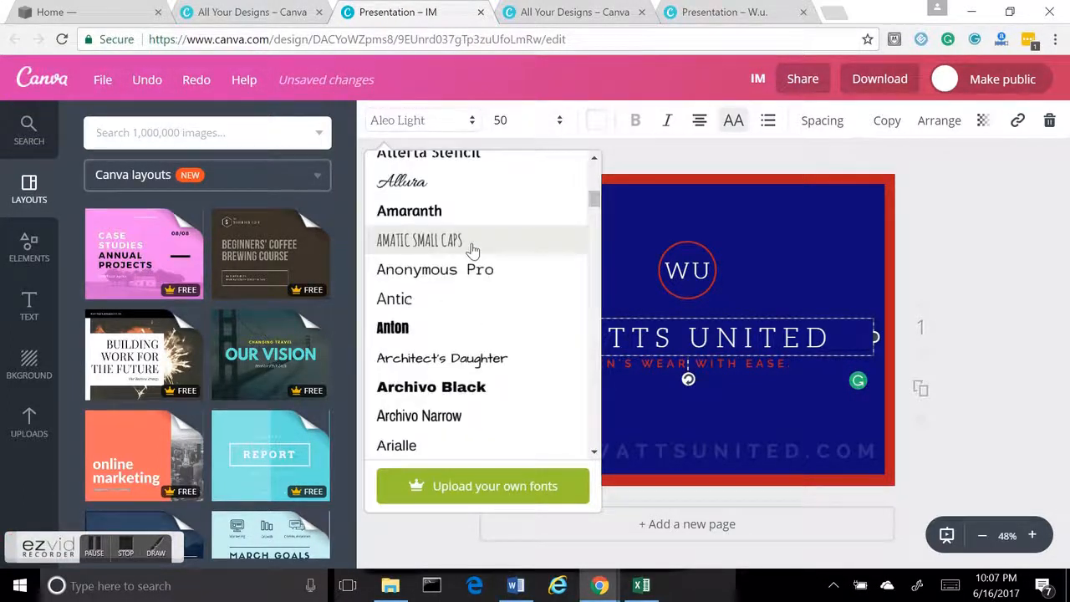
{"action": "scroll", "coordinate": [473, 249], "scroll_direction": "down", "scroll_amount": 3}
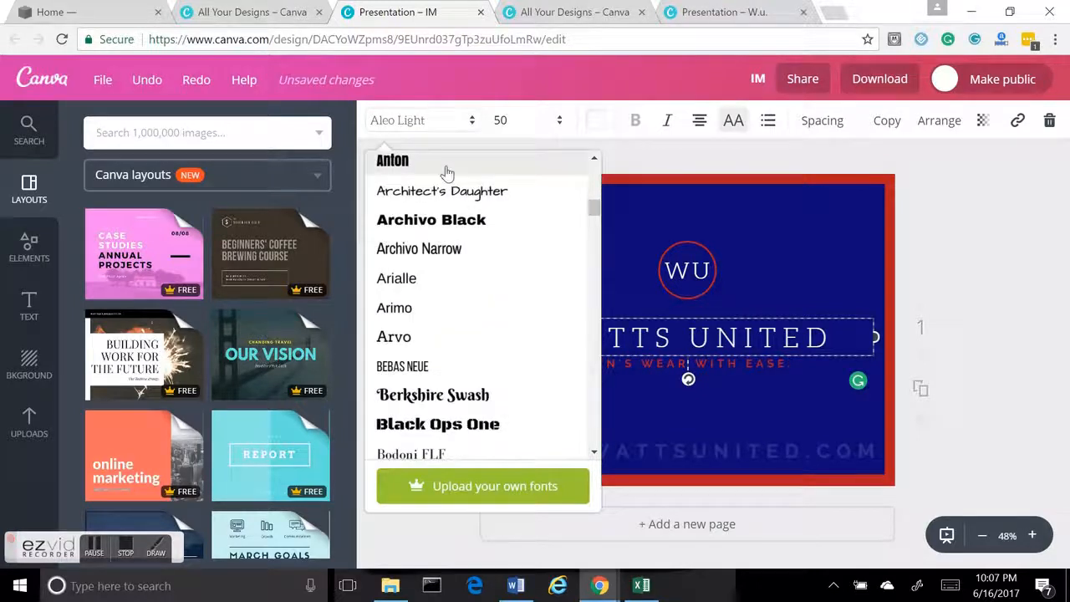
{"action": "left_click", "coordinate": [447, 170]}
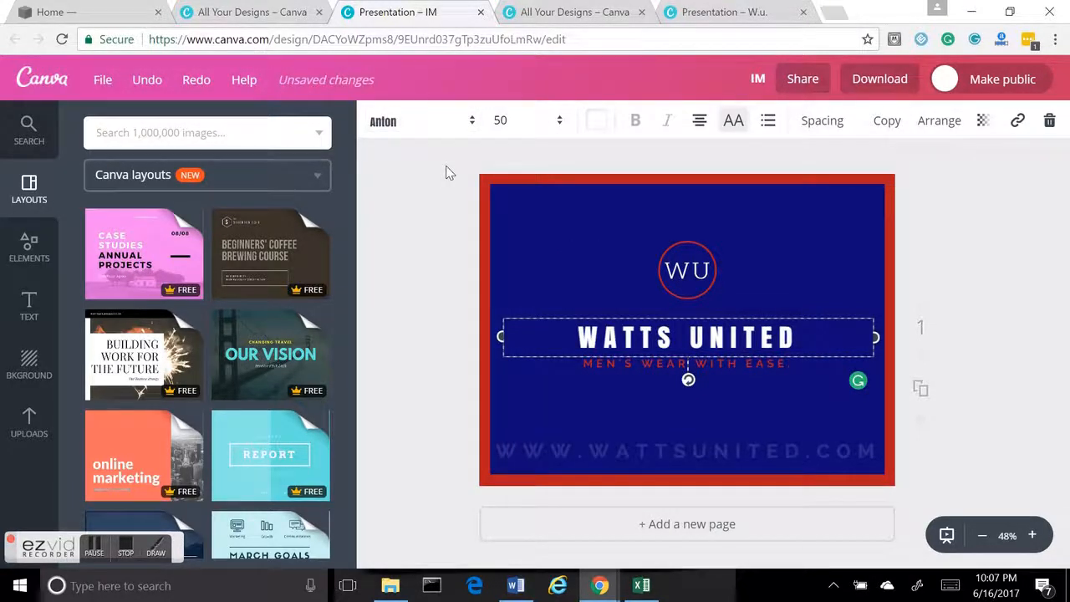
Set the WATTS UNITED heading's font to Montserrat
{"action": "left_click", "coordinate": [416, 126]}
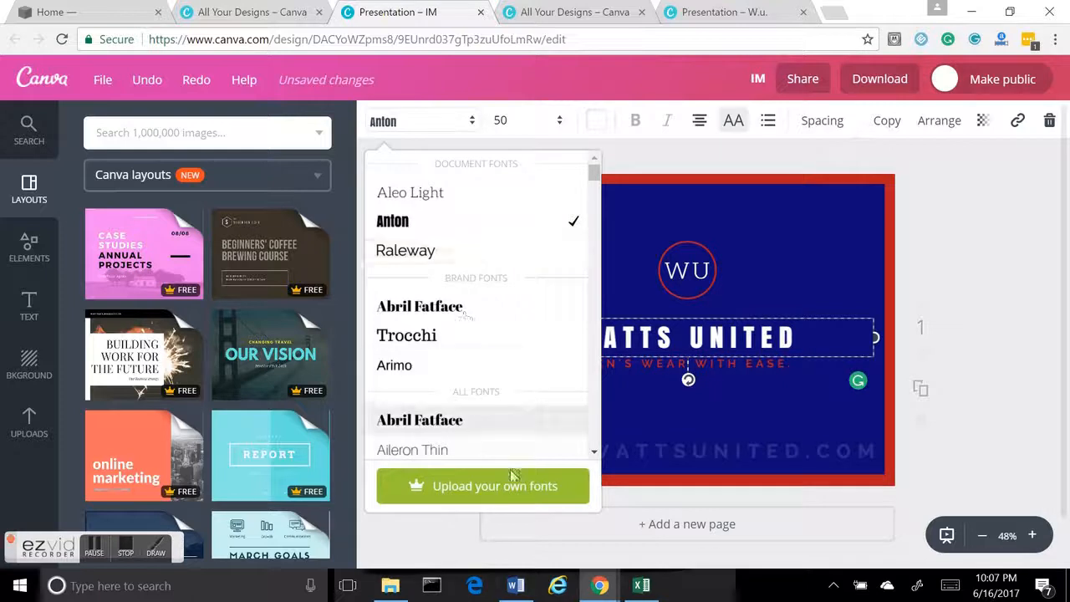
{"action": "scroll", "coordinate": [516, 348], "scroll_direction": "down", "scroll_amount": 10}
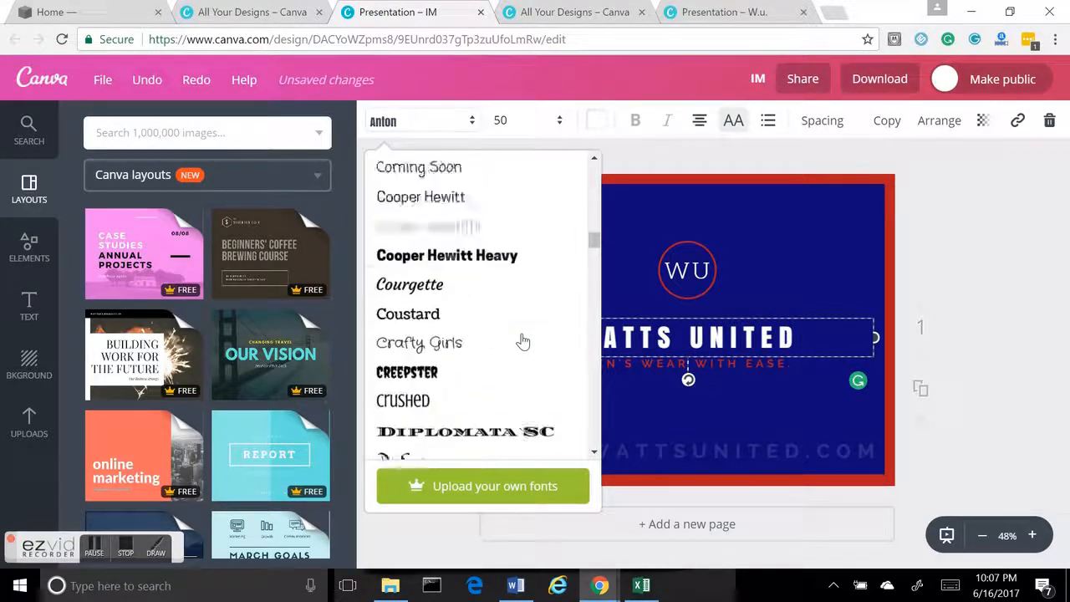
{"action": "scroll", "coordinate": [518, 334], "scroll_direction": "down", "scroll_amount": 8}
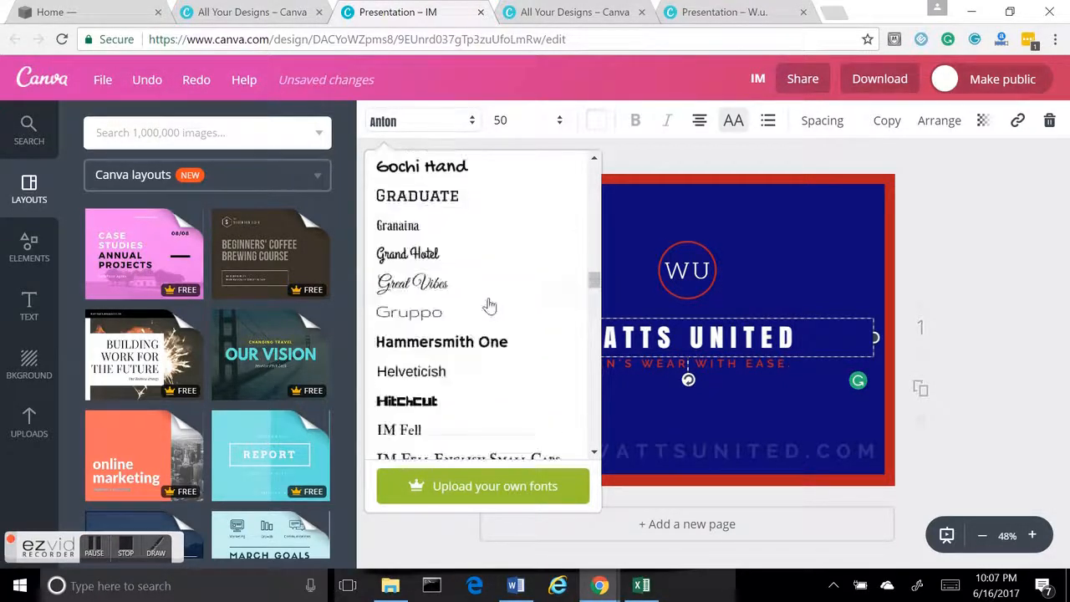
{"action": "scroll", "coordinate": [489, 306], "scroll_direction": "down", "scroll_amount": 3}
{"action": "scroll", "coordinate": [490, 300], "scroll_direction": "down", "scroll_amount": 5}
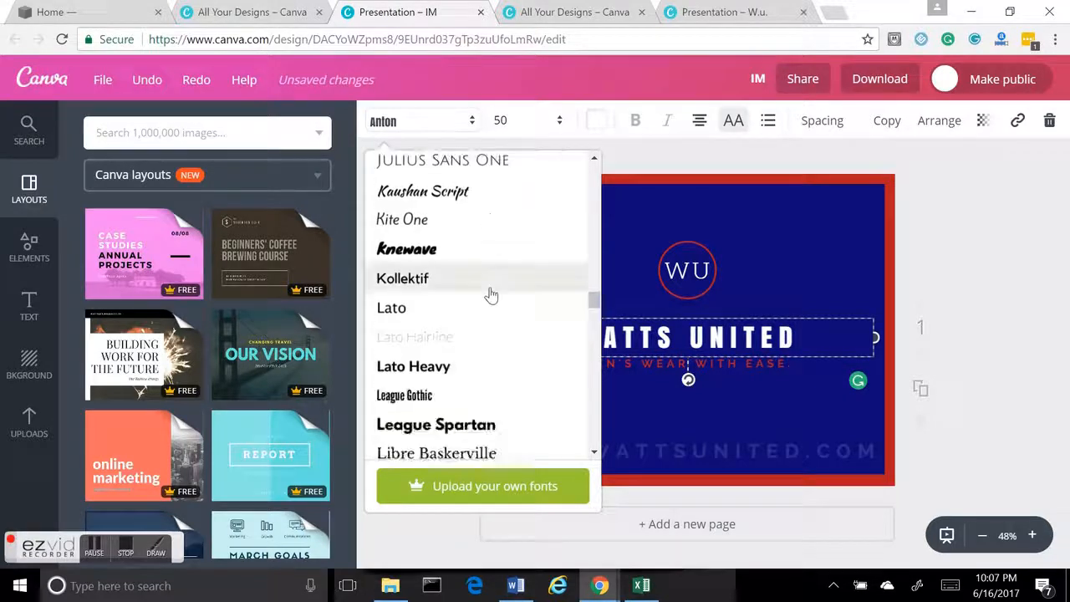
{"action": "scroll", "coordinate": [491, 294], "scroll_direction": "down", "scroll_amount": 3}
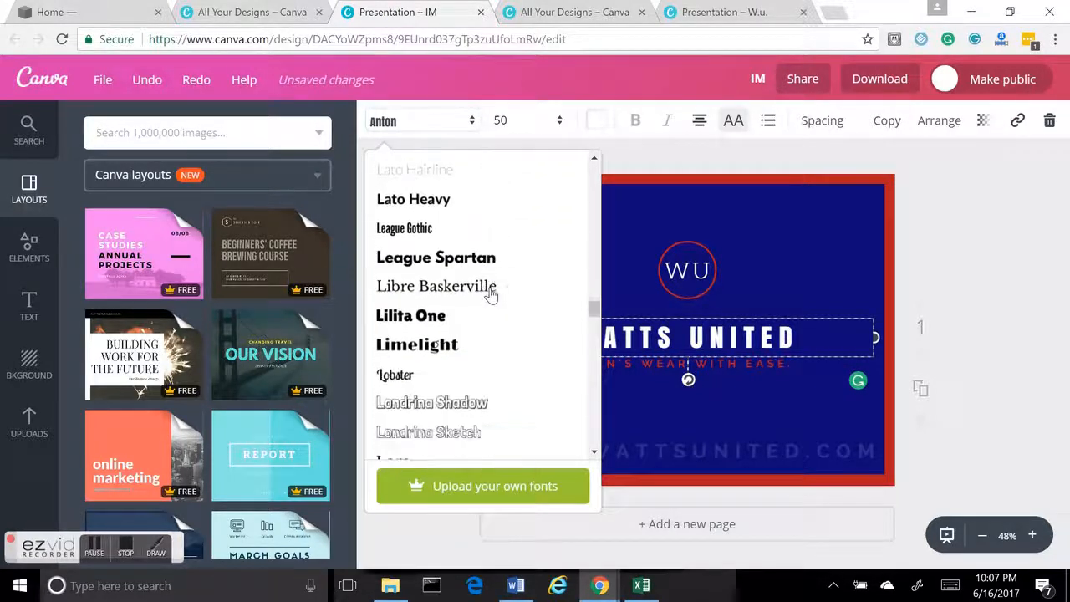
{"action": "scroll", "coordinate": [491, 294], "scroll_direction": "down", "scroll_amount": 1}
{"action": "scroll", "coordinate": [491, 294], "scroll_direction": "down", "scroll_amount": 4}
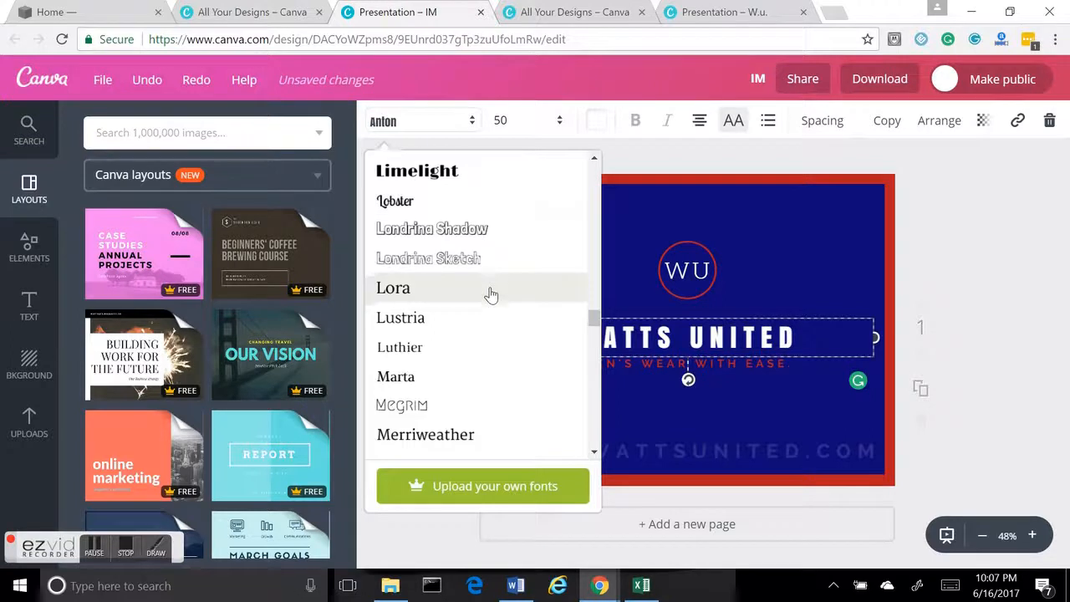
{"action": "left_click", "coordinate": [479, 222]}
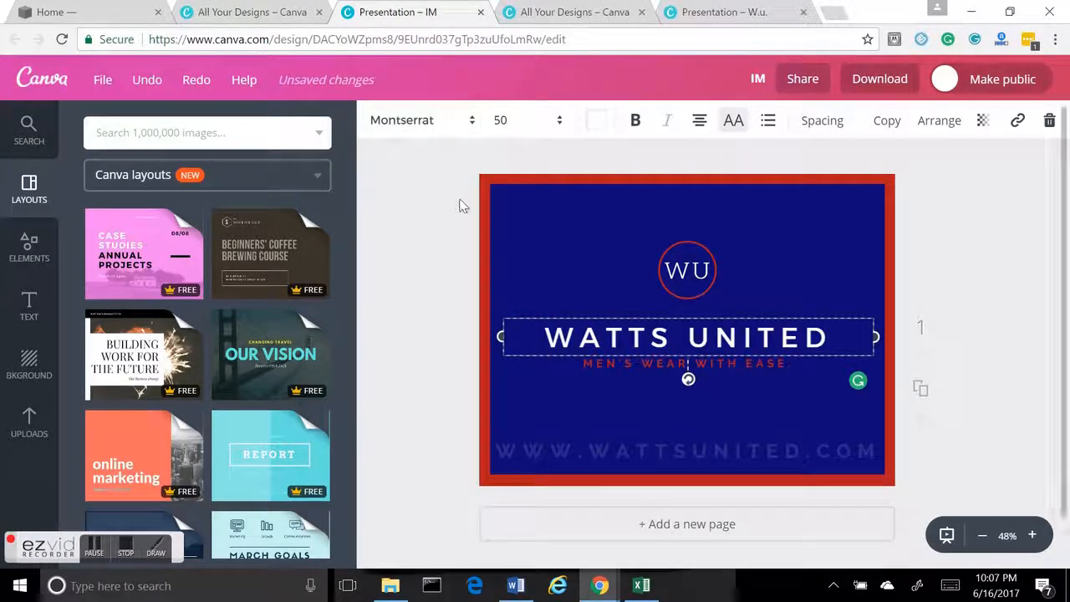
Change the MEN'S WEAR WITH EASE. tagline's font to Montserrat to match the heading
{"action": "left_click", "coordinate": [704, 363]}
{"action": "left_click", "coordinate": [705, 363]}
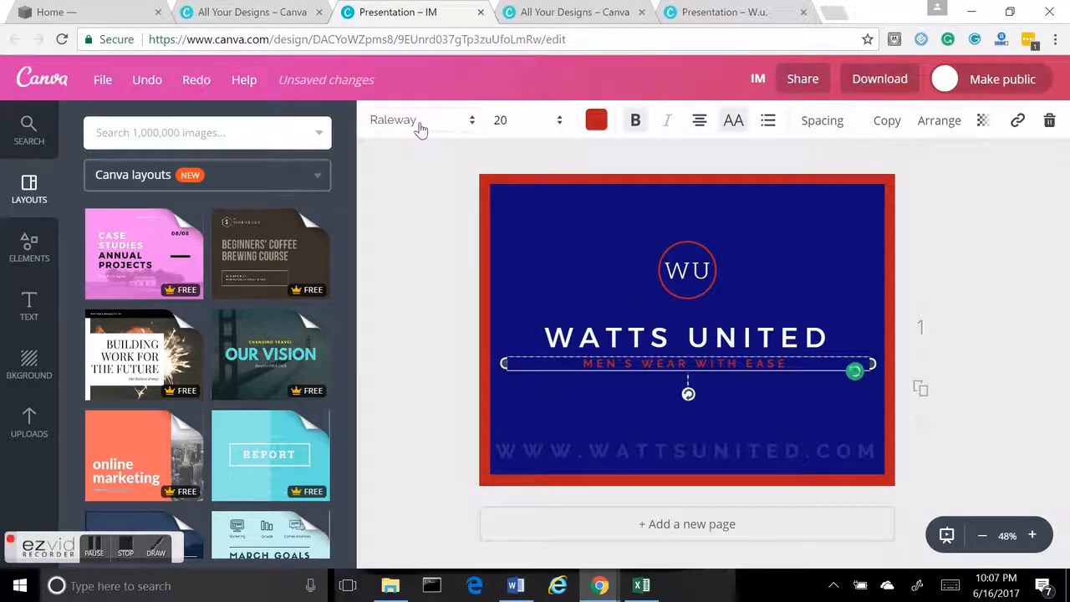
{"action": "left_click", "coordinate": [418, 121]}
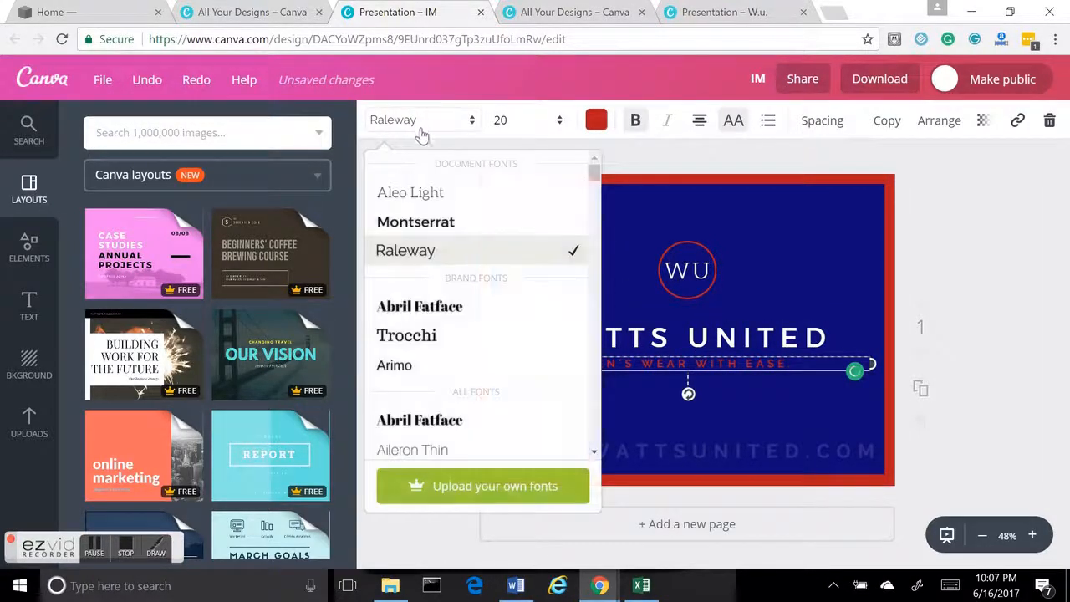
{"action": "left_click", "coordinate": [440, 224]}
Change the font of the WU initials inside the red circle to Montserrat
{"action": "left_click", "coordinate": [719, 271]}
{"action": "left_click", "coordinate": [706, 270]}
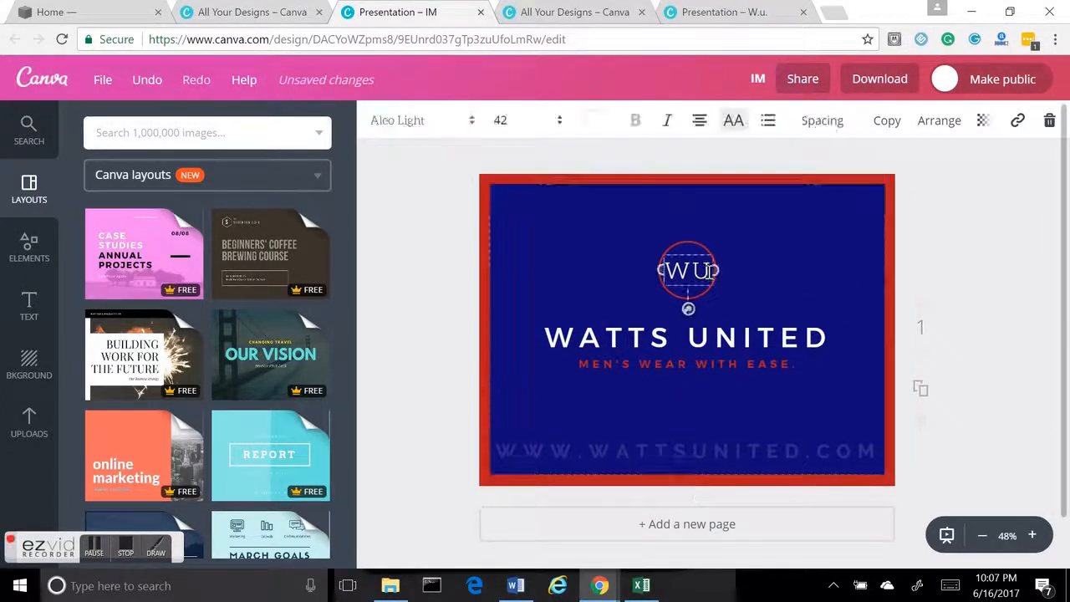
{"action": "left_click", "coordinate": [433, 123]}
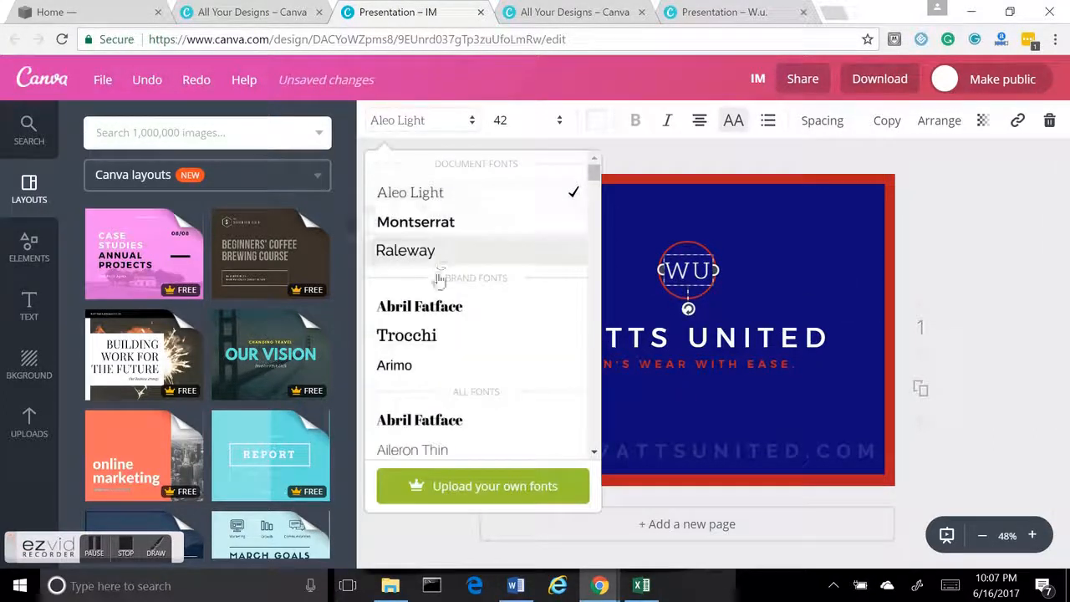
{"action": "left_click", "coordinate": [449, 224]}
{"action": "left_click", "coordinate": [789, 260]}
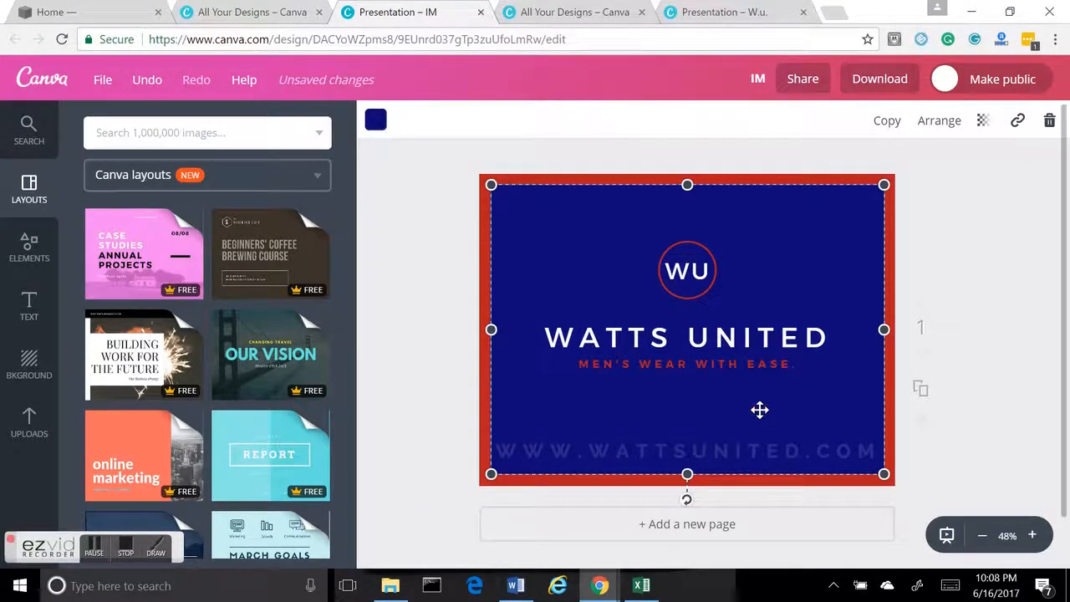
{"action": "left_click", "coordinate": [969, 270]}
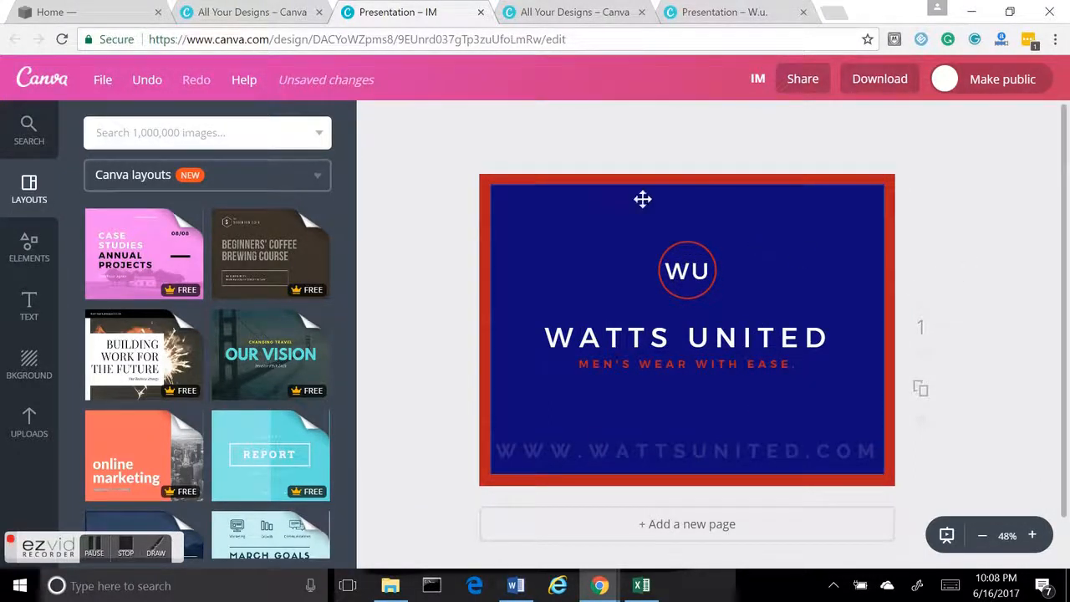
{"action": "left_click", "coordinate": [610, 235]}
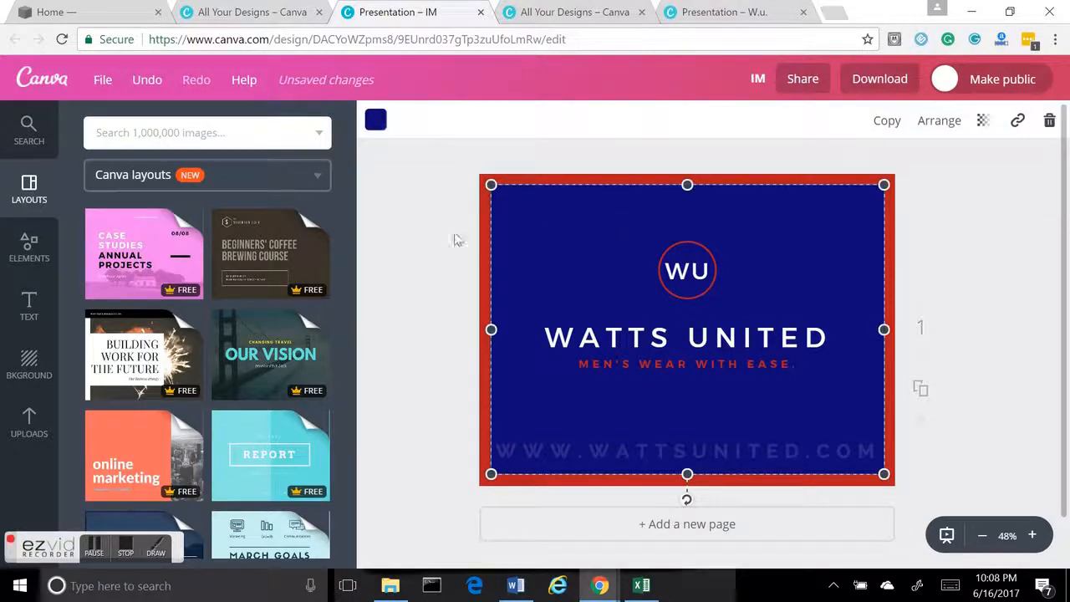
{"action": "left_click", "coordinate": [451, 241]}
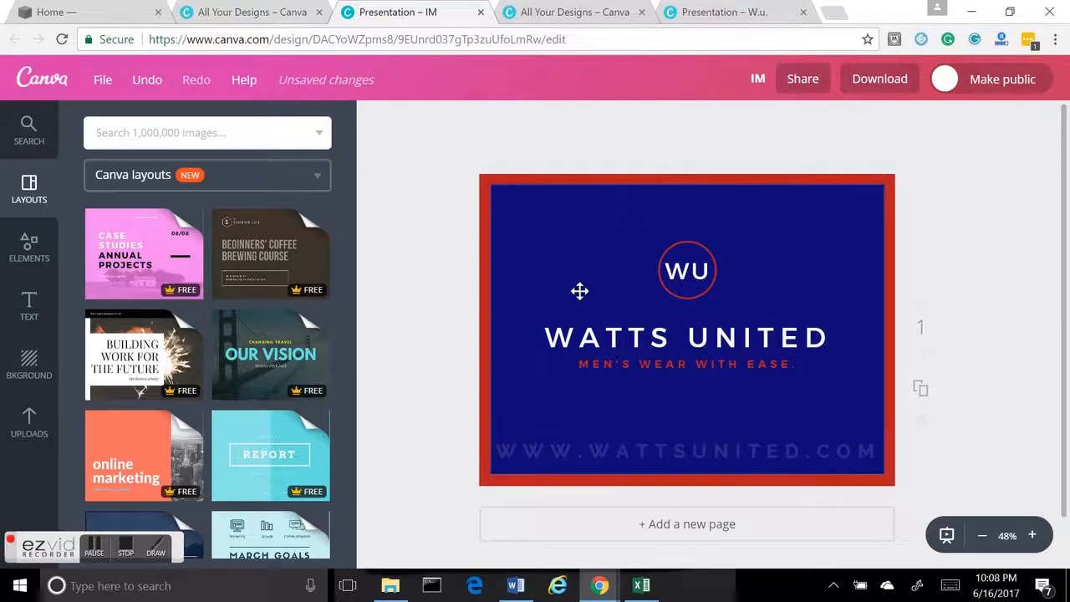
Add a blank second page below the title slide and delete it again
{"action": "scroll", "coordinate": [978, 215], "scroll_direction": "down", "scroll_amount": 1}
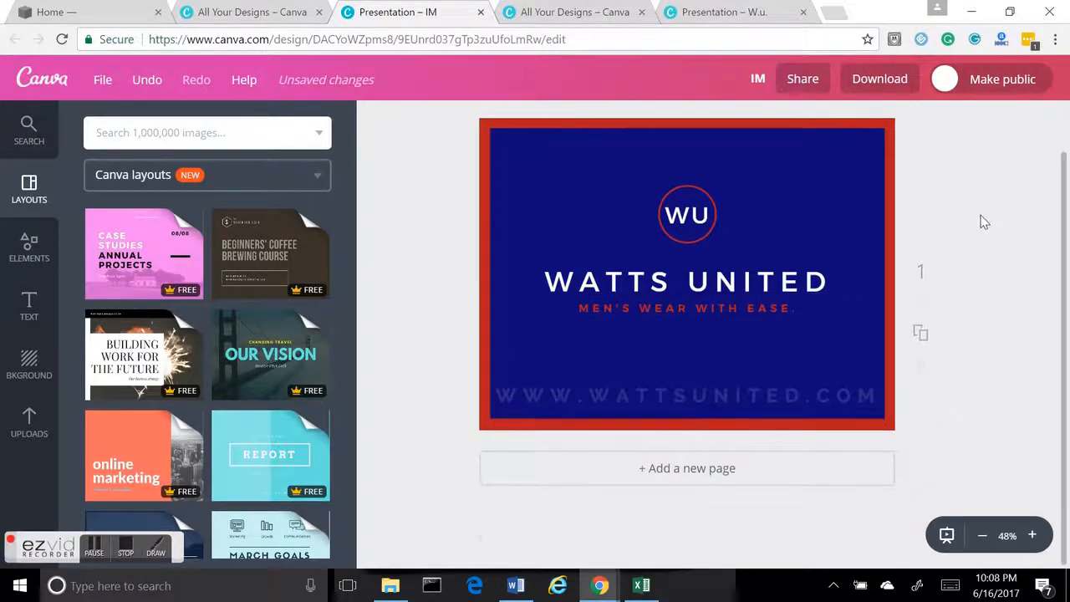
{"action": "left_click", "coordinate": [816, 487]}
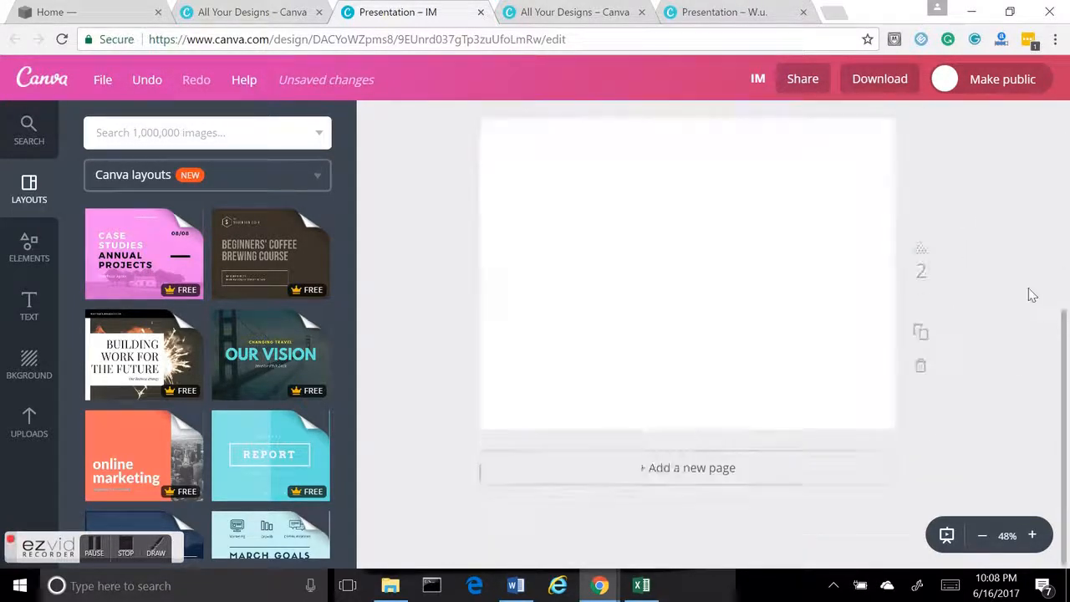
{"action": "scroll", "coordinate": [1025, 292], "scroll_direction": "up", "scroll_amount": 1}
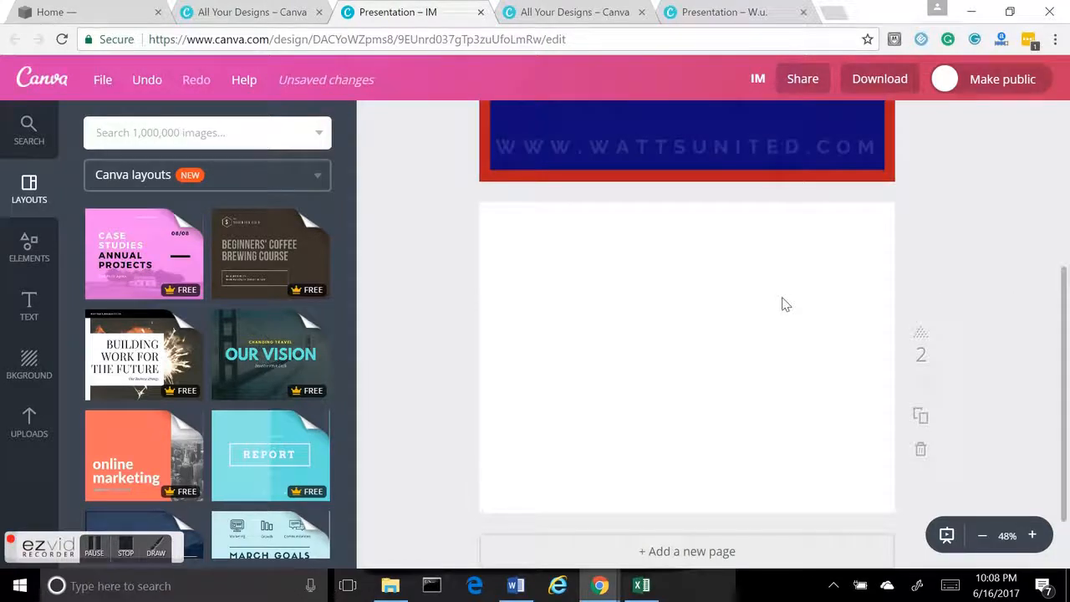
{"action": "left_click", "coordinate": [919, 450]}
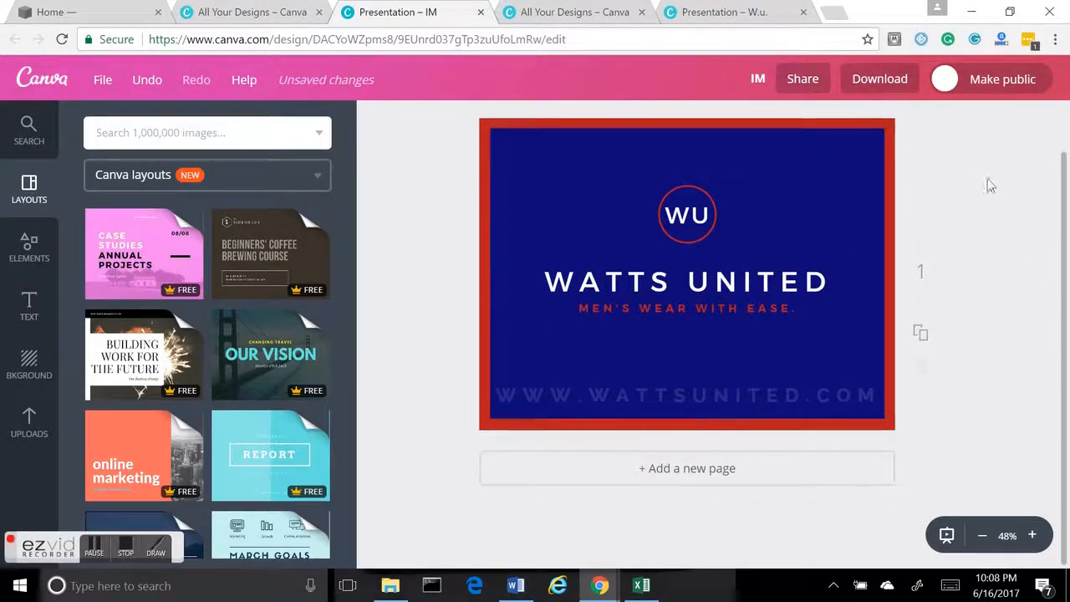
Duplicate the Watts United title slide as a second page
{"action": "left_click", "coordinate": [921, 334]}
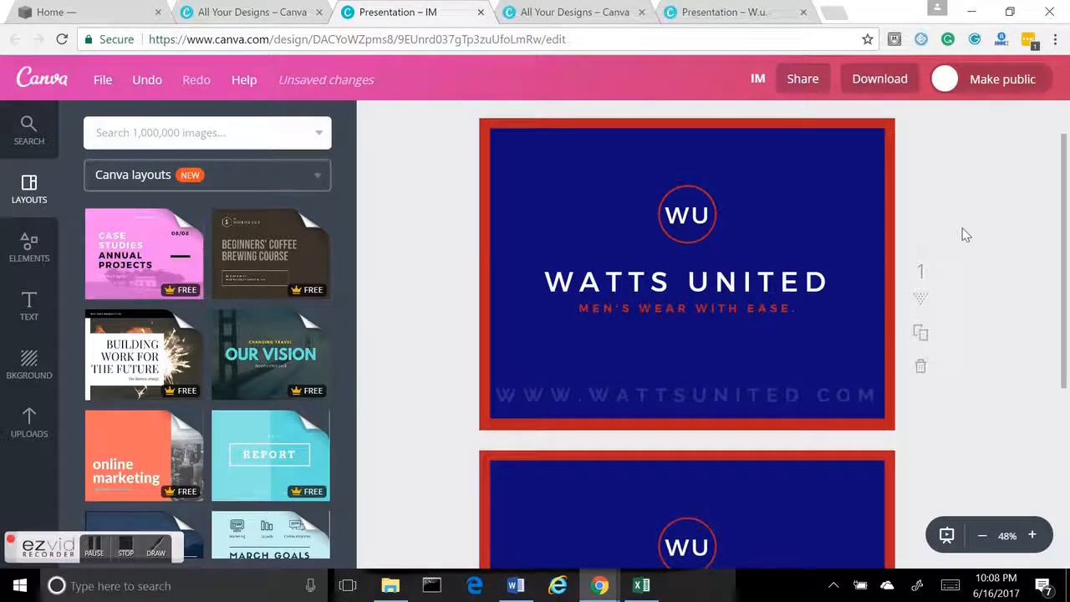
{"action": "scroll", "coordinate": [966, 235], "scroll_direction": "down", "scroll_amount": 3}
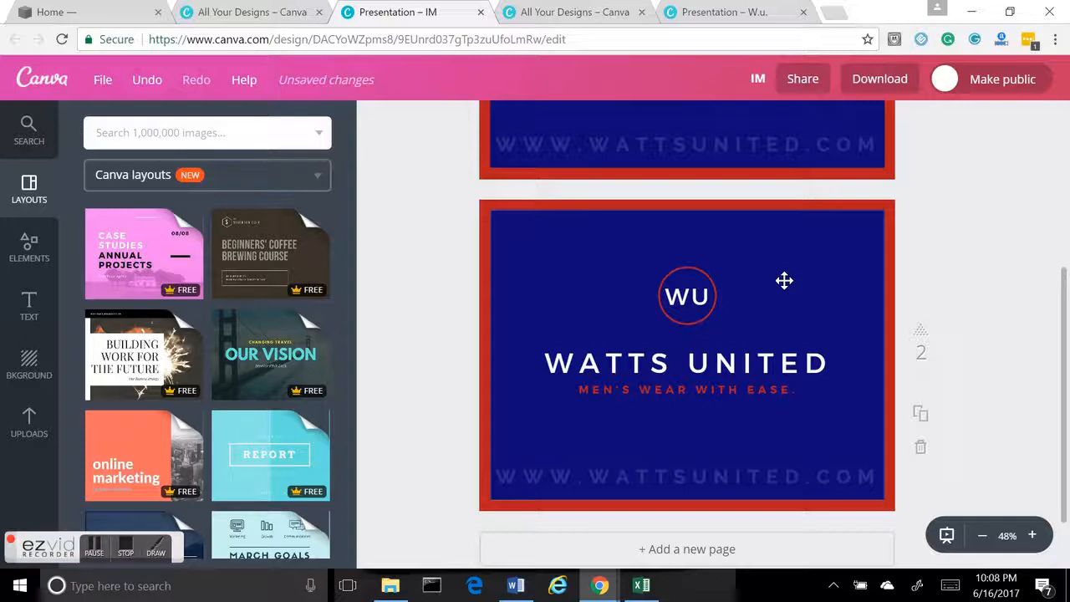
{"action": "scroll", "coordinate": [784, 280], "scroll_direction": "up", "scroll_amount": 4}
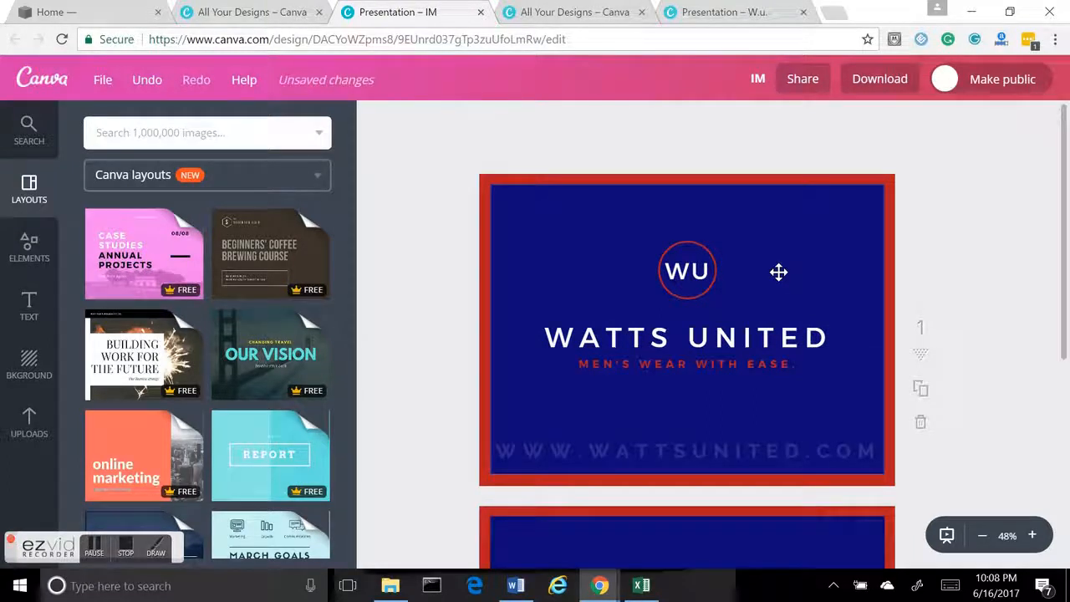
{"action": "scroll", "coordinate": [778, 272], "scroll_direction": "down", "scroll_amount": 5}
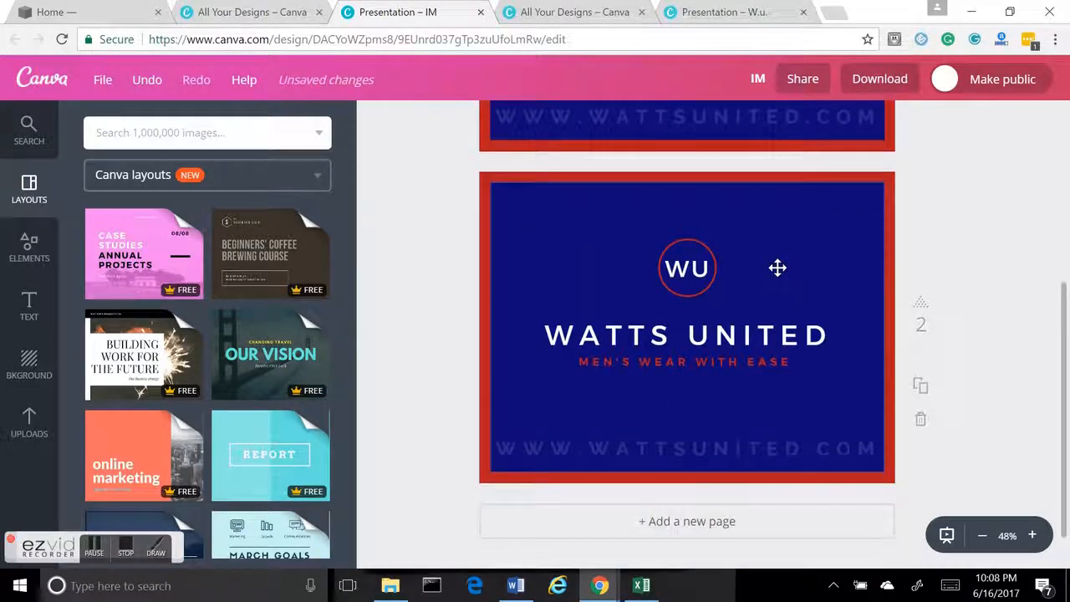
Delete the blue panel and the red background from the second page, keeping its text and circle
{"action": "left_click", "coordinate": [777, 267]}
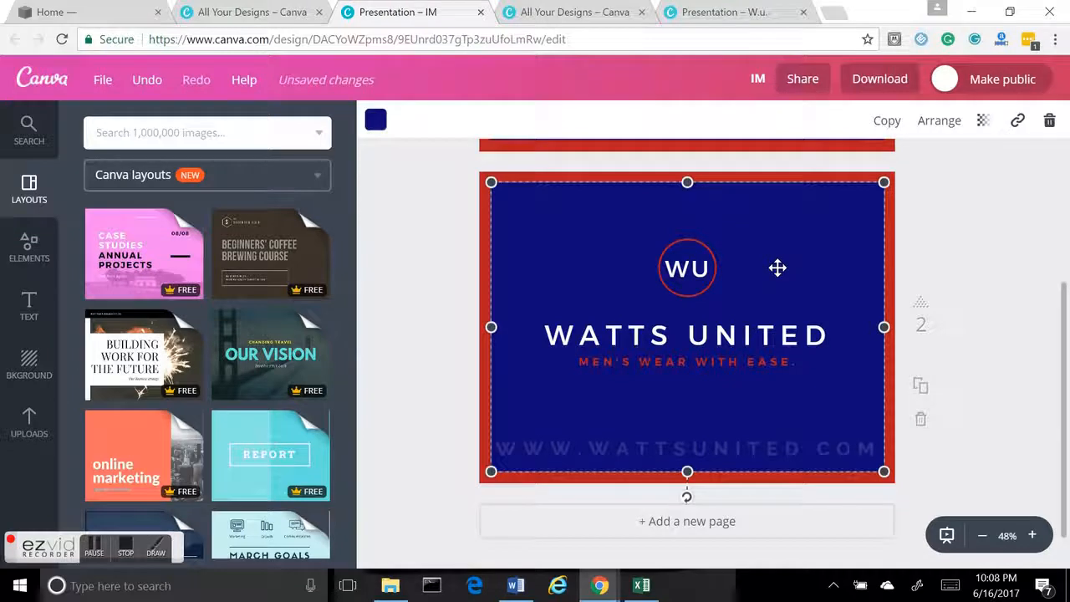
{"action": "left_click", "coordinate": [1047, 122]}
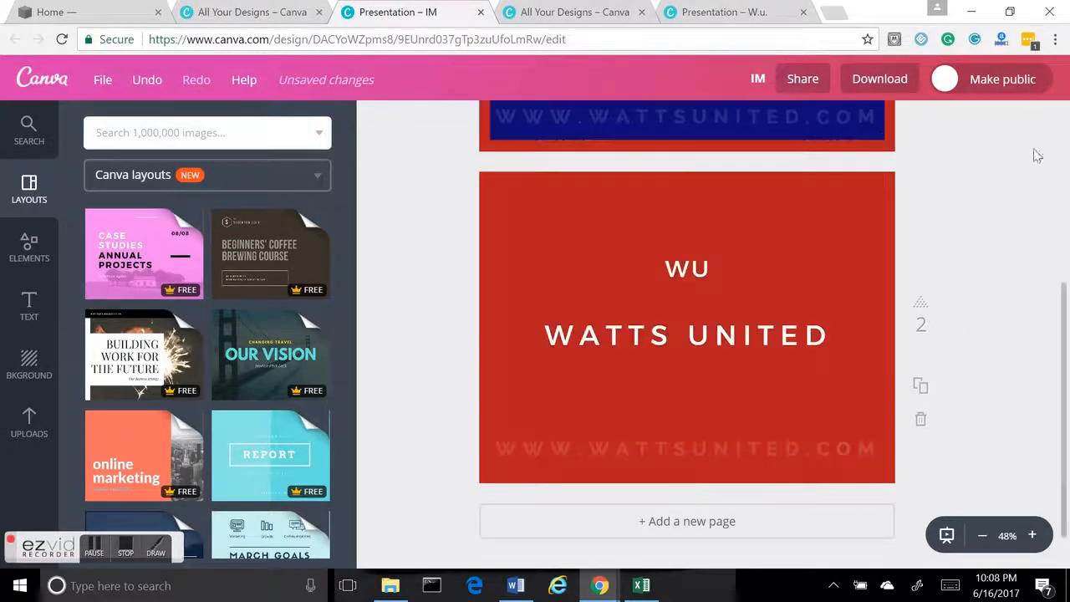
{"action": "left_click", "coordinate": [833, 254]}
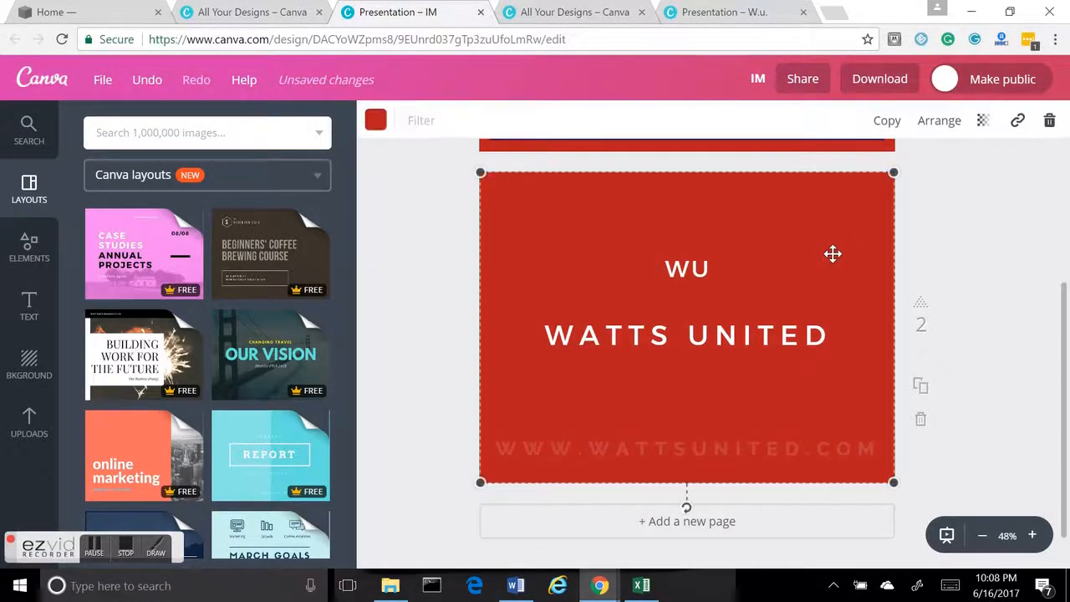
{"action": "left_click", "coordinate": [1048, 120]}
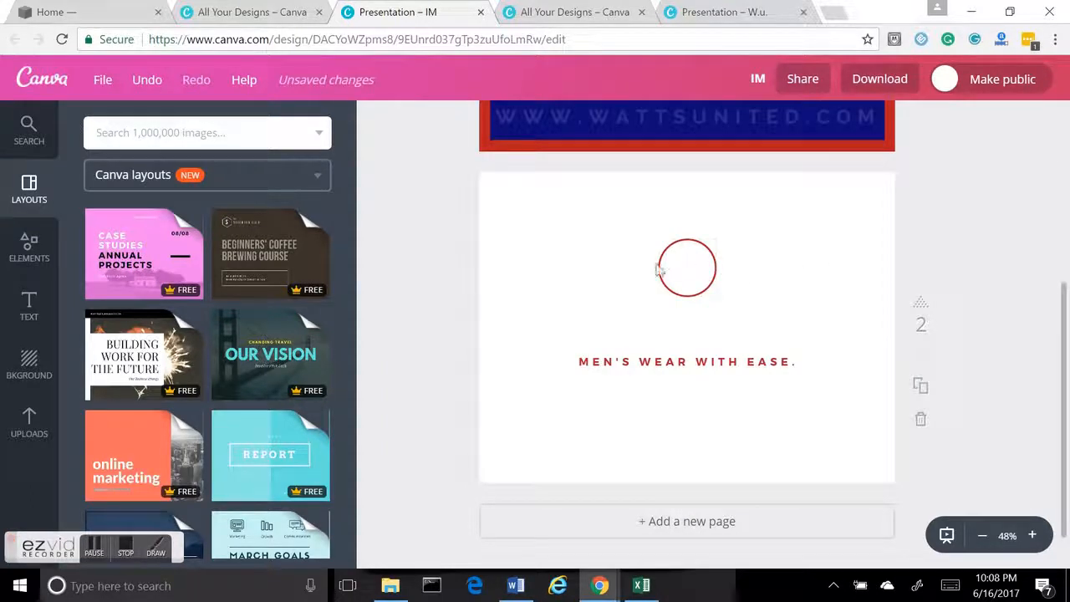
{"action": "scroll", "coordinate": [669, 315], "scroll_direction": "up", "scroll_amount": 2}
{"action": "scroll", "coordinate": [694, 225], "scroll_direction": "down", "scroll_amount": 3}
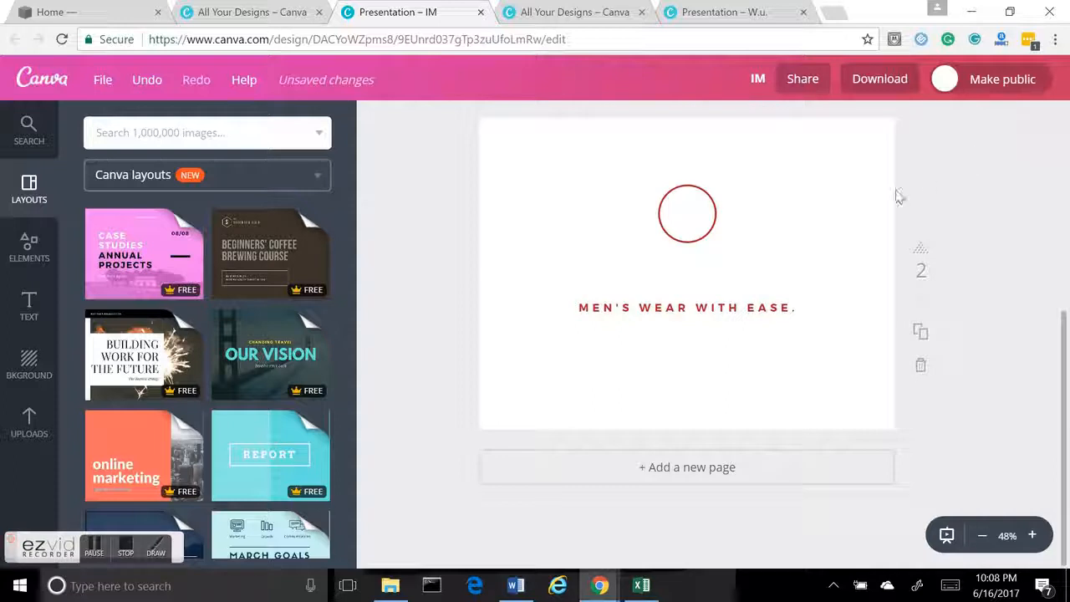
{"action": "scroll", "coordinate": [1045, 117], "scroll_direction": "up", "scroll_amount": 1}
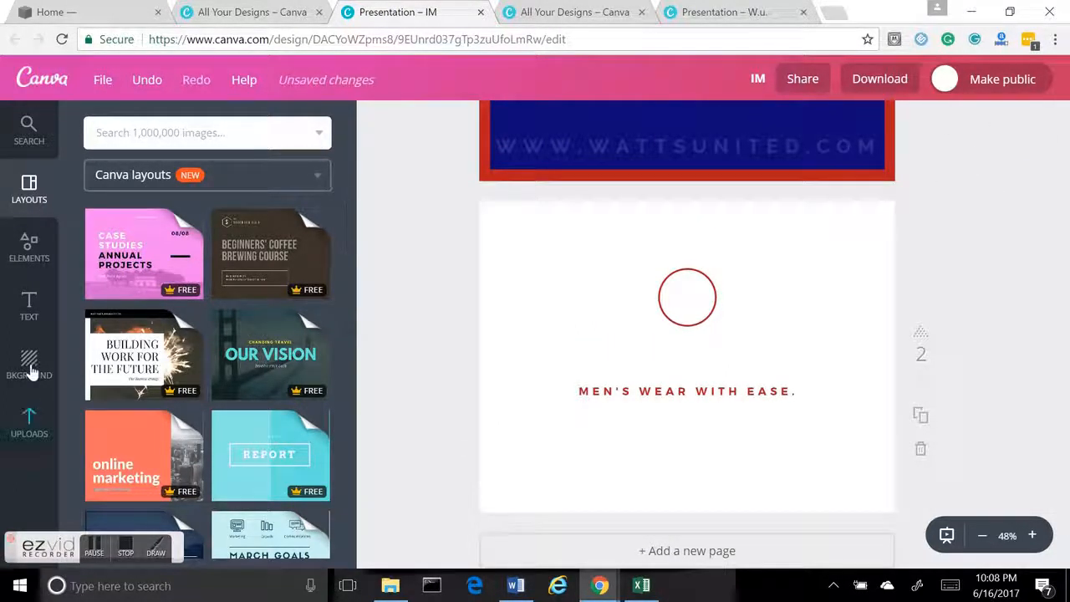
{"action": "left_click", "coordinate": [33, 249]}
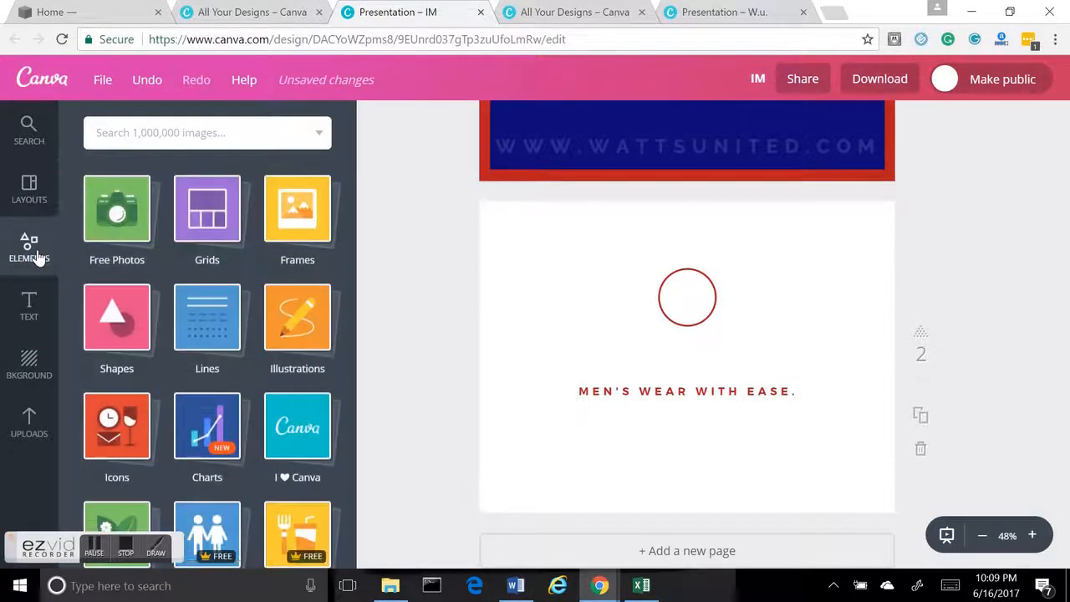
{"action": "left_click", "coordinate": [28, 422]}
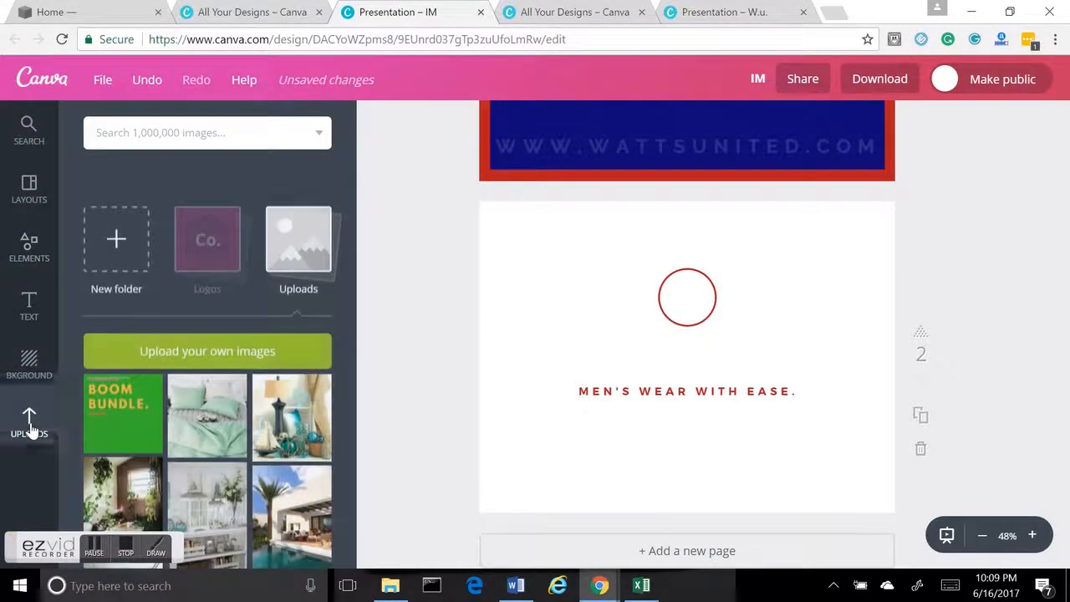
{"action": "left_click", "coordinate": [45, 370]}
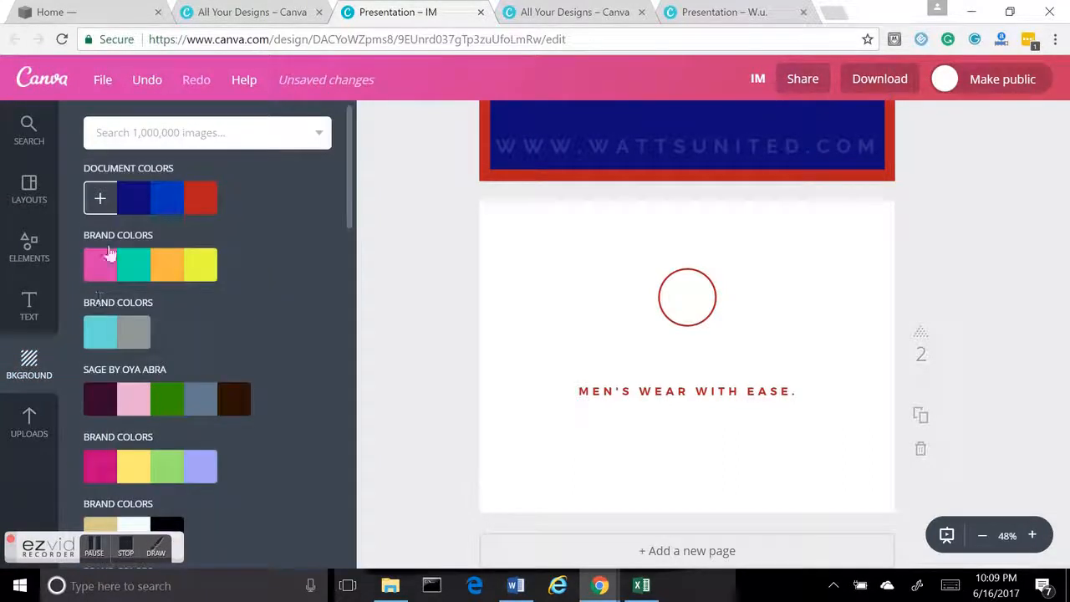
{"action": "left_click", "coordinate": [35, 311]}
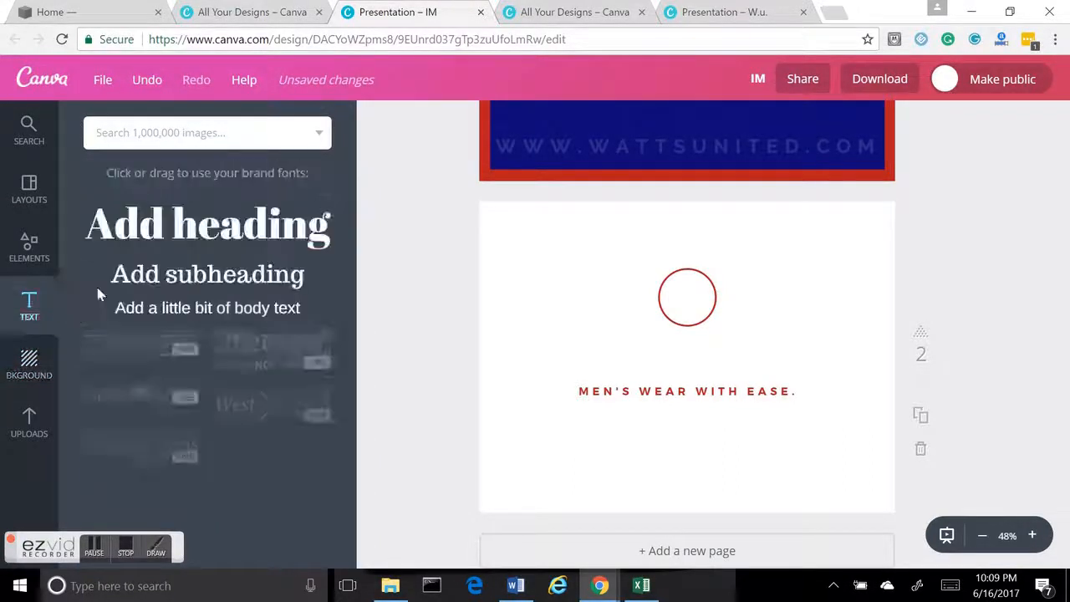
{"action": "scroll", "coordinate": [209, 359], "scroll_direction": "down", "scroll_amount": 3}
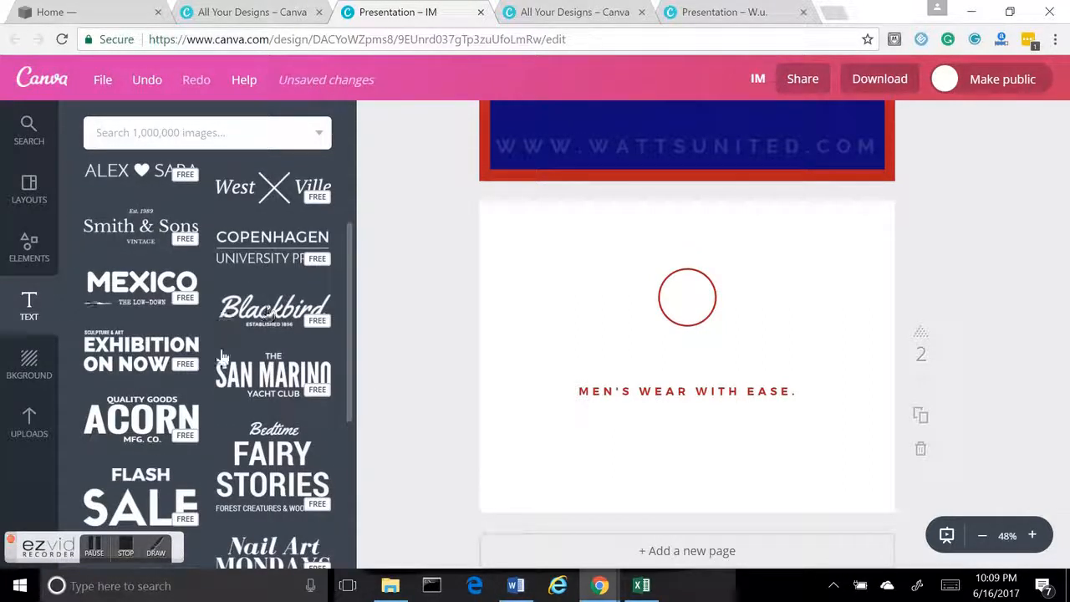
Add a single-image grid that fills the whole second page
{"action": "left_click", "coordinate": [37, 259]}
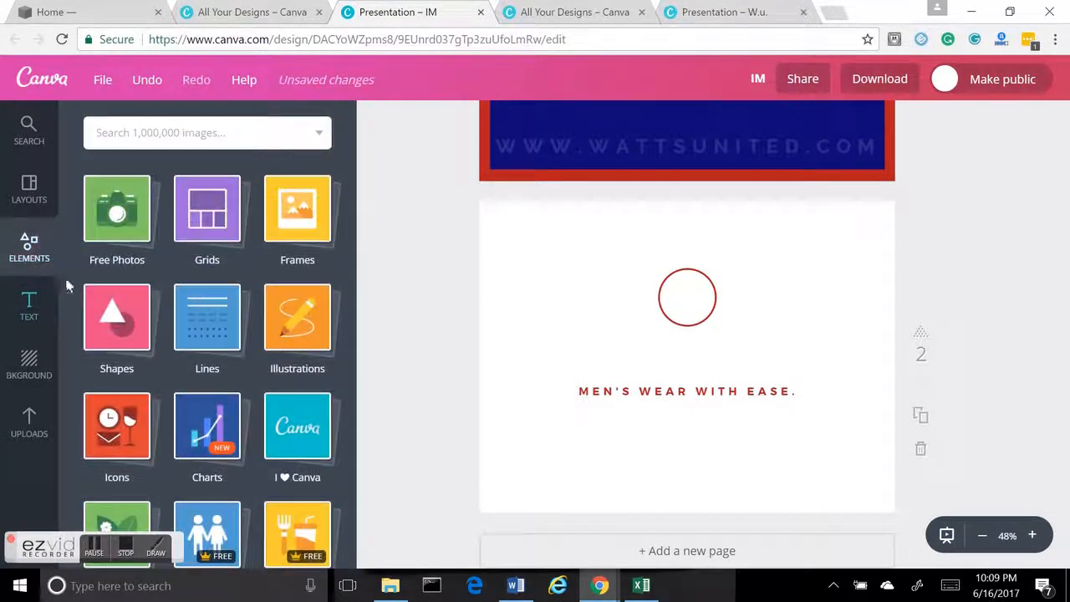
{"action": "left_click", "coordinate": [208, 231]}
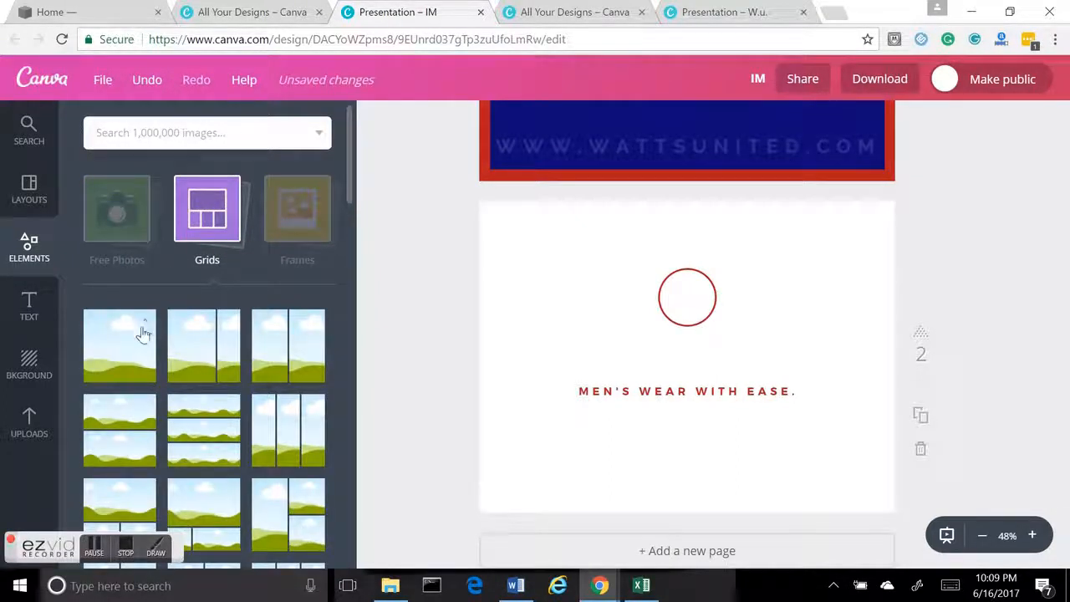
{"action": "left_click", "coordinate": [142, 335]}
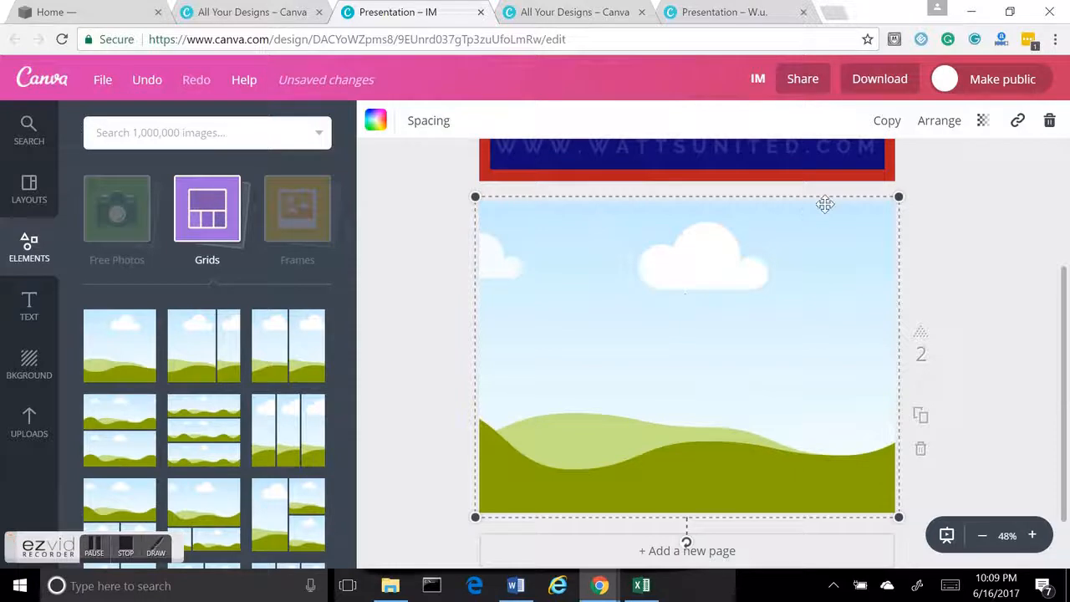
Send the grid on the second page behind the initials, circle, heading, tagline and website address
{"action": "left_click", "coordinate": [941, 124]}
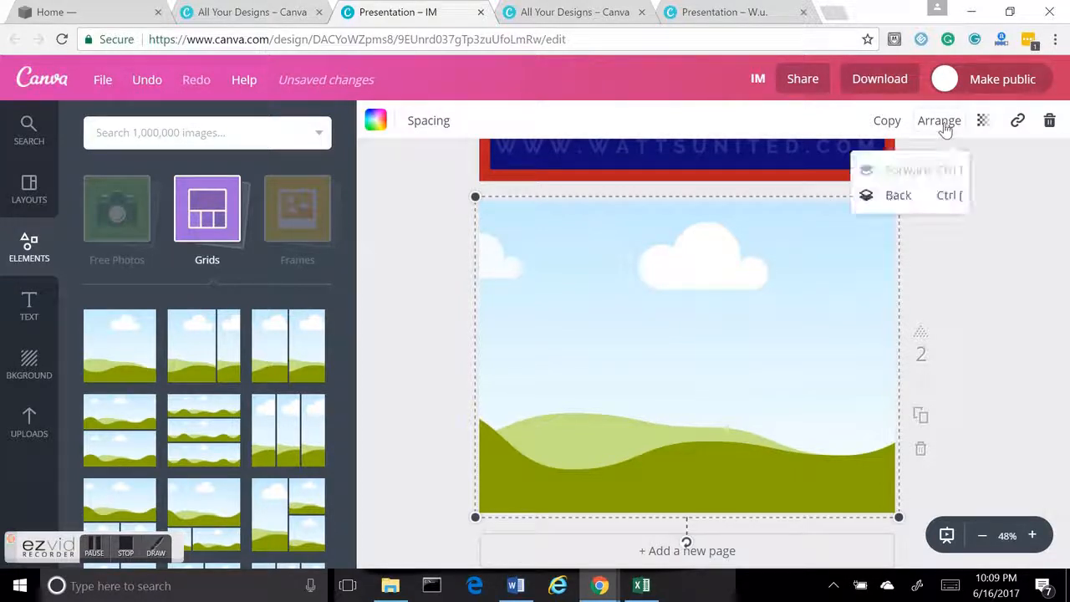
{"action": "left_click", "coordinate": [901, 195]}
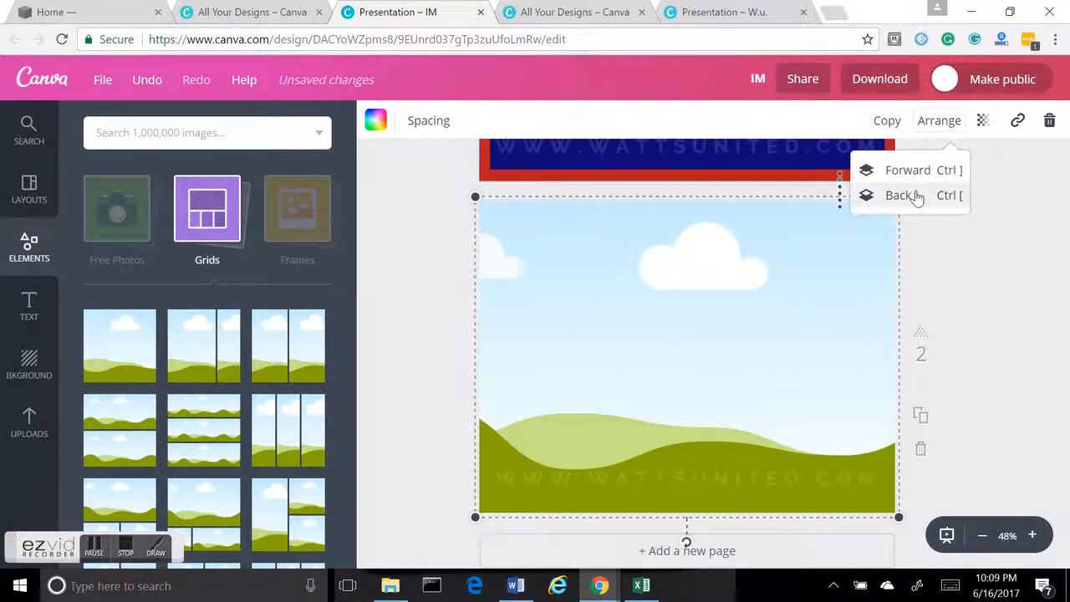
{"action": "left_click", "coordinate": [917, 196]}
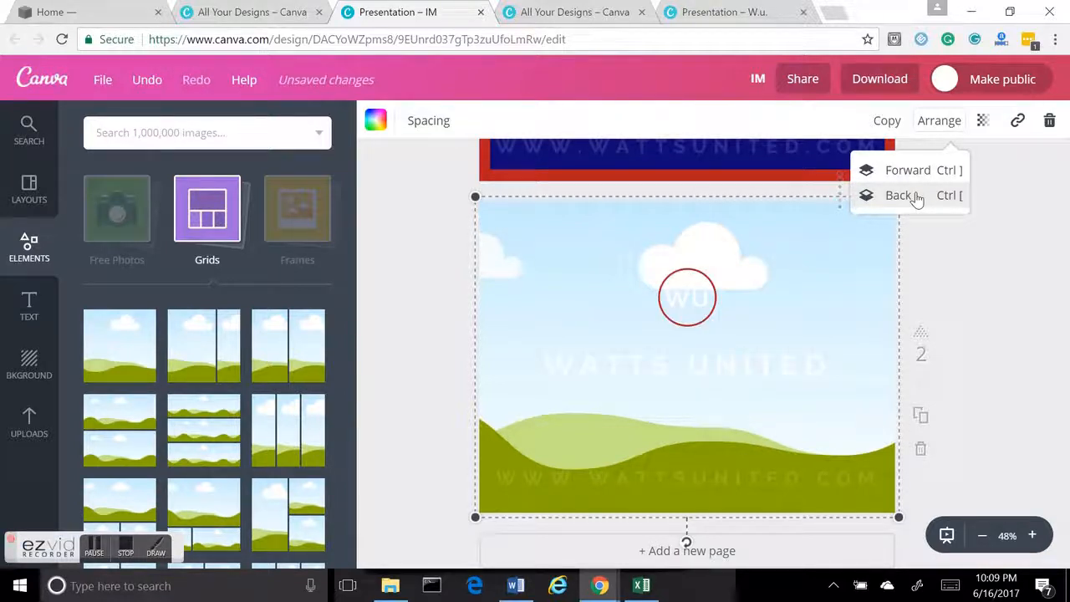
{"action": "left_click", "coordinate": [917, 197]}
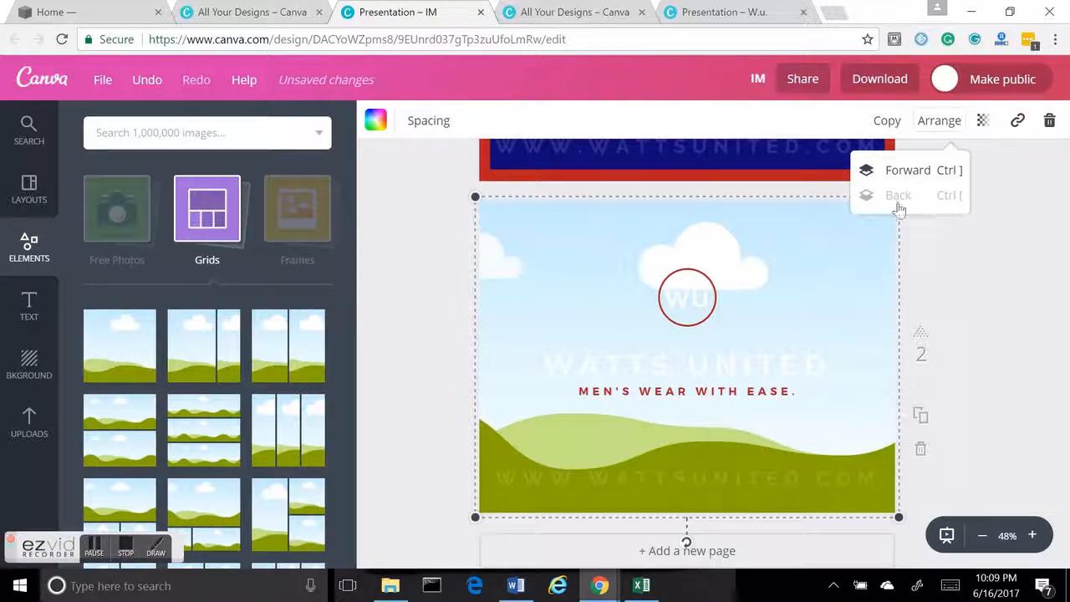
{"action": "left_click", "coordinate": [988, 256]}
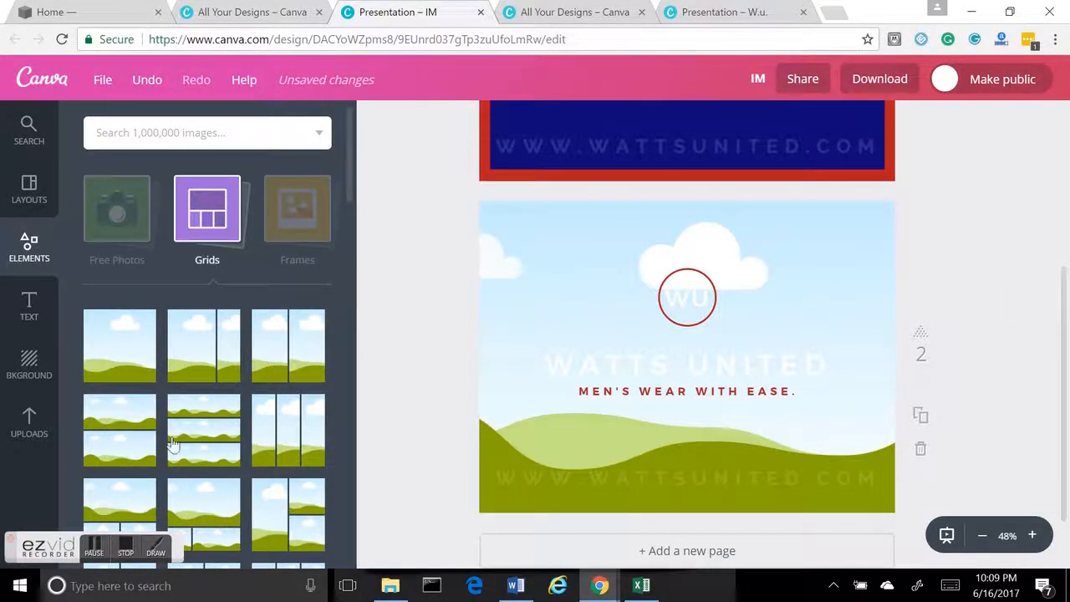
Fill the second page's grid with the uploaded photo of a grey suit and yellow polka-dot tie
{"action": "left_click", "coordinate": [50, 428]}
{"action": "scroll", "coordinate": [251, 324], "scroll_direction": "down", "scroll_amount": 5}
{"action": "scroll", "coordinate": [261, 322], "scroll_direction": "down", "scroll_amount": 10}
{"action": "scroll", "coordinate": [261, 282], "scroll_direction": "down", "scroll_amount": 10}
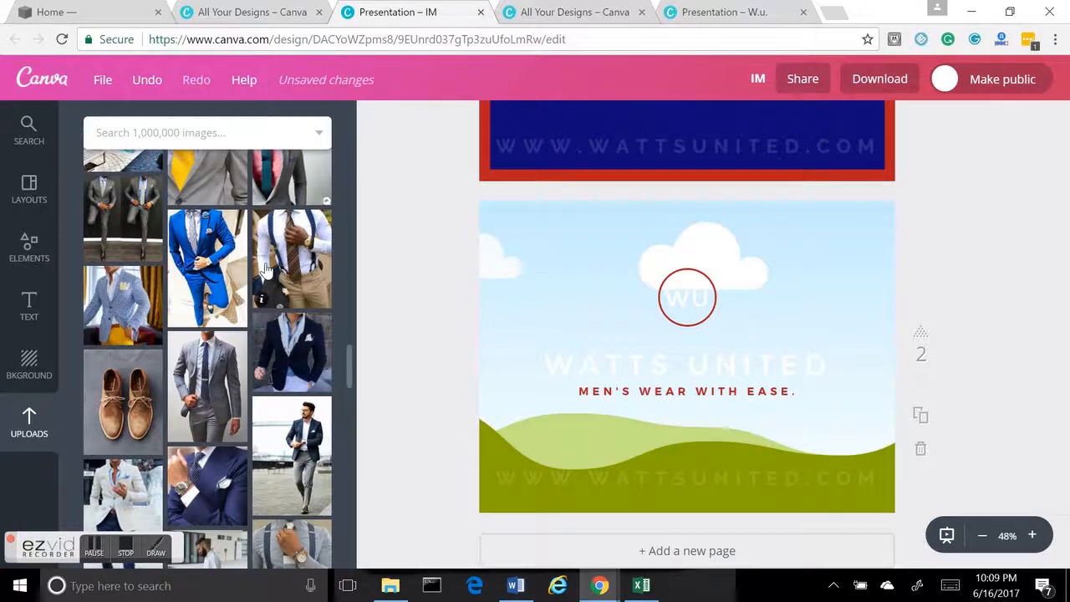
{"action": "scroll", "coordinate": [264, 269], "scroll_direction": "up", "scroll_amount": 1}
{"action": "left_click_drag", "start_coordinate": [221, 238], "coordinate": [556, 330]}
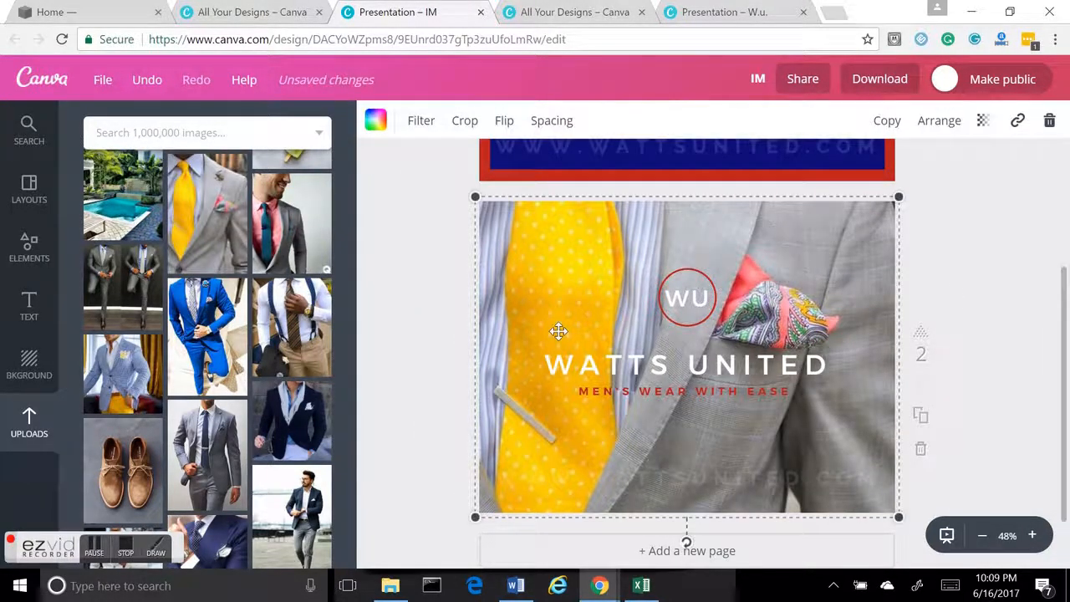
{"action": "left_click", "coordinate": [953, 296]}
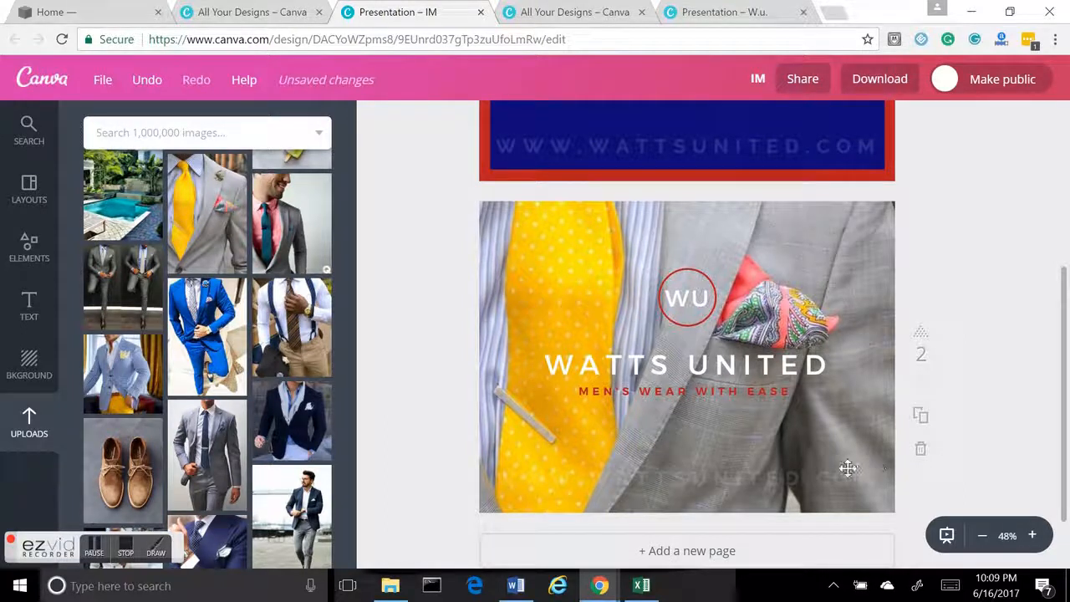
{"action": "scroll", "coordinate": [708, 390], "scroll_direction": "up", "scroll_amount": 1}
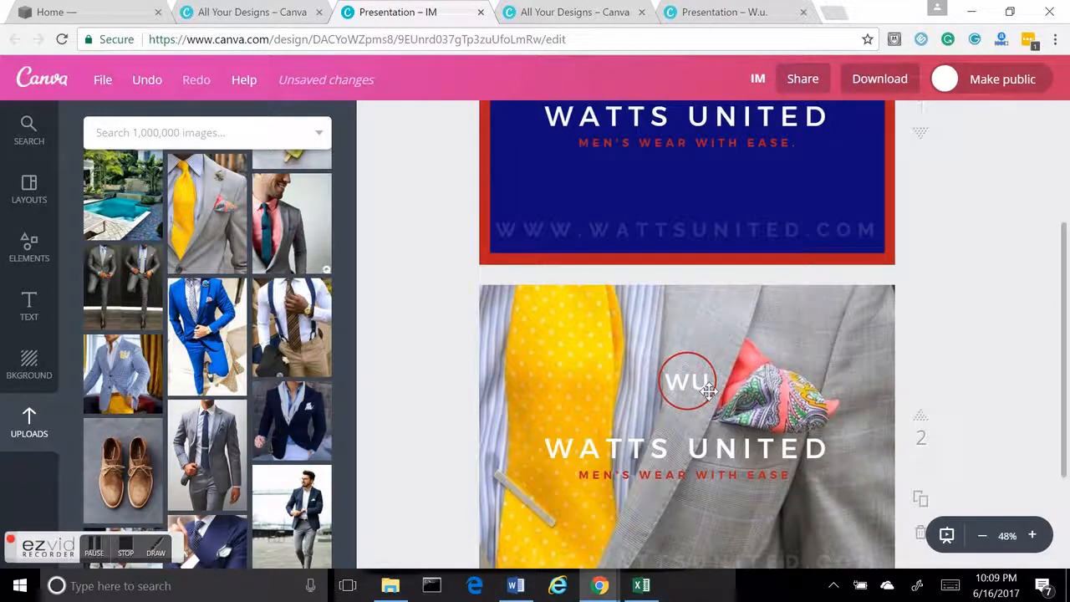
{"action": "scroll", "coordinate": [708, 391], "scroll_direction": "up", "scroll_amount": 1}
{"action": "scroll", "coordinate": [708, 390], "scroll_direction": "down", "scroll_amount": 2}
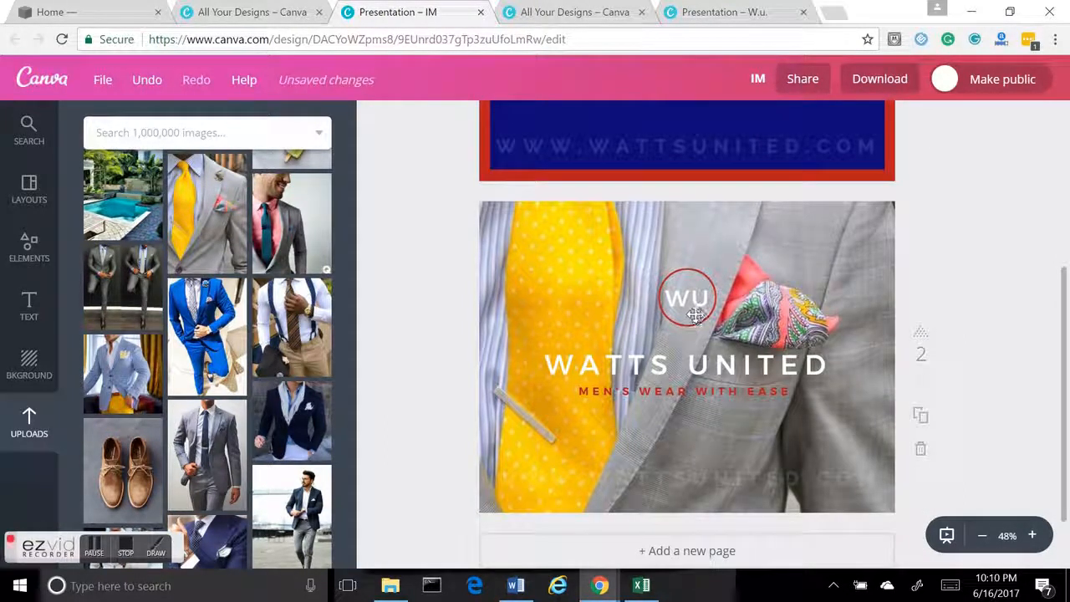
{"action": "left_click", "coordinate": [702, 479]}
{"action": "left_click", "coordinate": [941, 126]}
{"action": "left_click", "coordinate": [984, 124]}
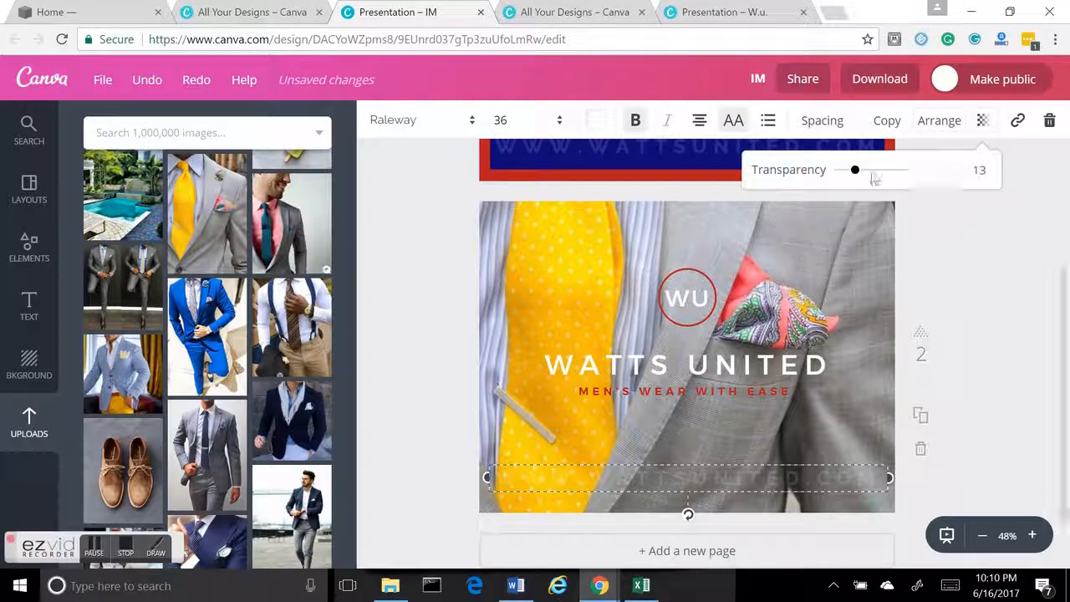
{"action": "left_click_drag", "start_coordinate": [854, 171], "coordinate": [891, 178]}
{"action": "left_click", "coordinate": [1036, 301]}
{"action": "left_click", "coordinate": [1038, 302]}
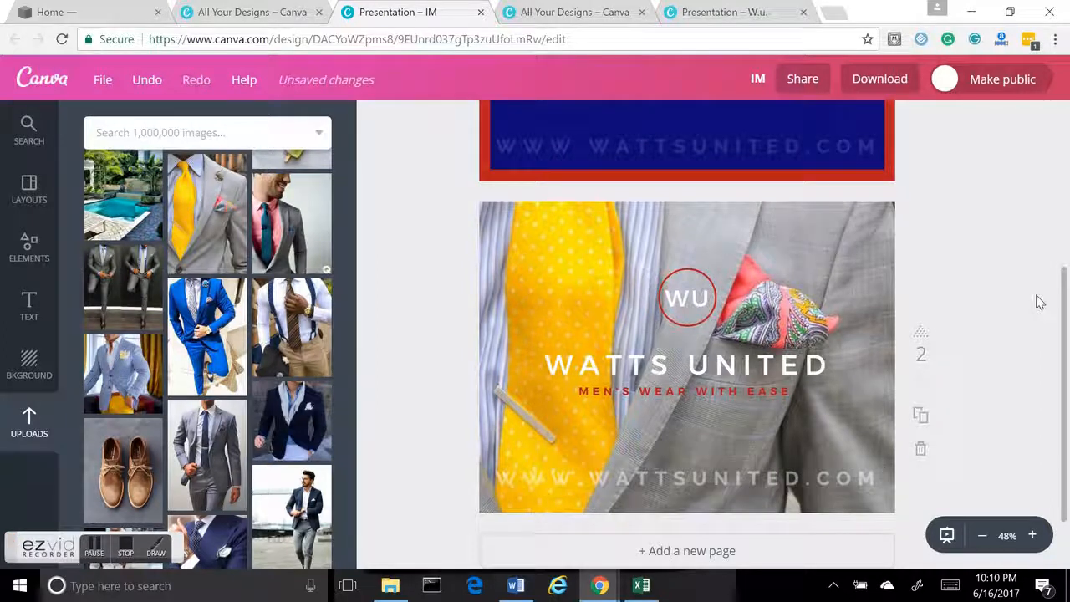
Compare the blue and red title slide with the photo version on the second page
{"action": "scroll", "coordinate": [1020, 291], "scroll_direction": "up", "scroll_amount": 3}
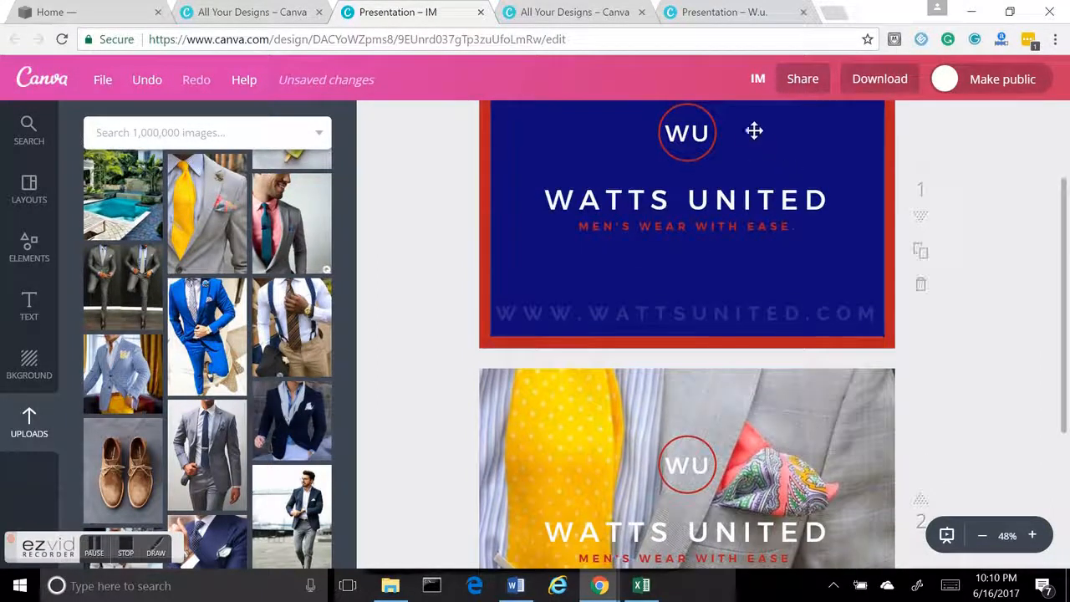
{"action": "scroll", "coordinate": [1010, 295], "scroll_direction": "down", "scroll_amount": 1}
{"action": "scroll", "coordinate": [1008, 289], "scroll_direction": "down", "scroll_amount": 4}
{"action": "scroll", "coordinate": [1008, 288], "scroll_direction": "up", "scroll_amount": 5}
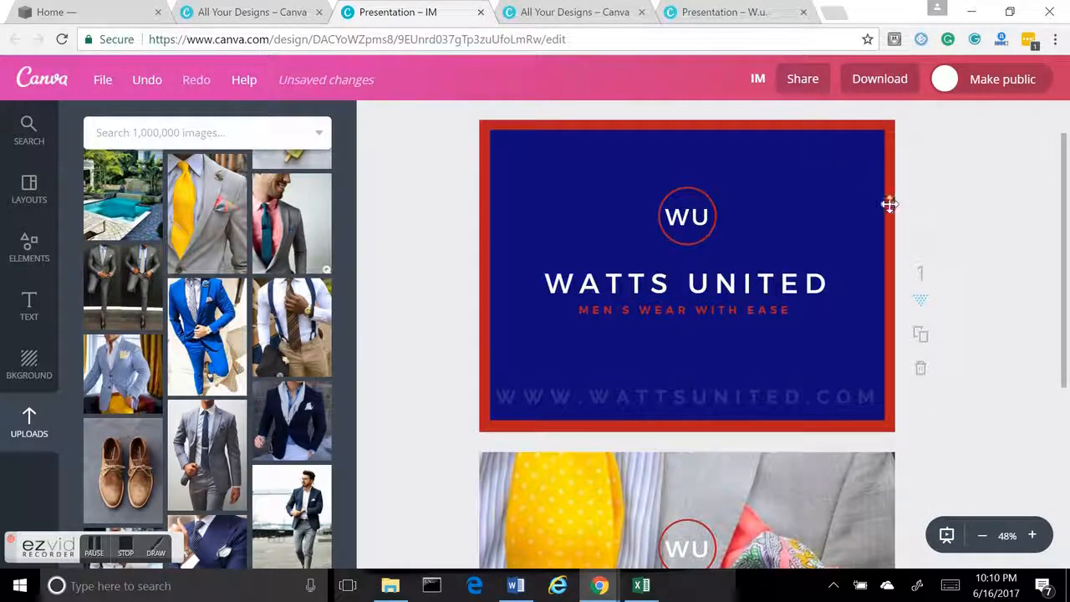
{"action": "left_click", "coordinate": [887, 204]}
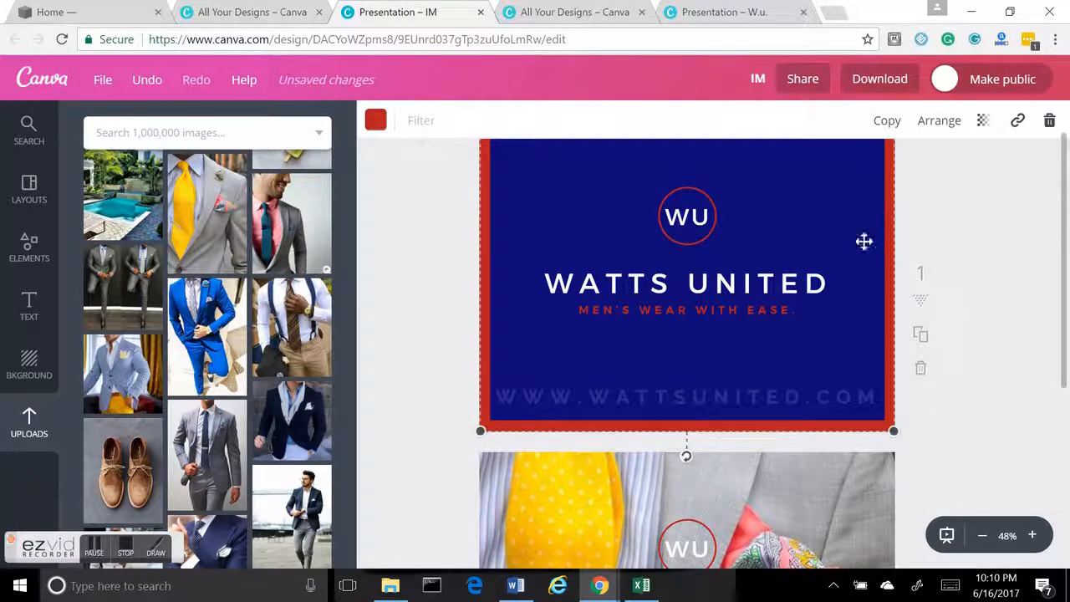
{"action": "left_click", "coordinate": [864, 239]}
{"action": "scroll", "coordinate": [974, 242], "scroll_direction": "down", "scroll_amount": 2}
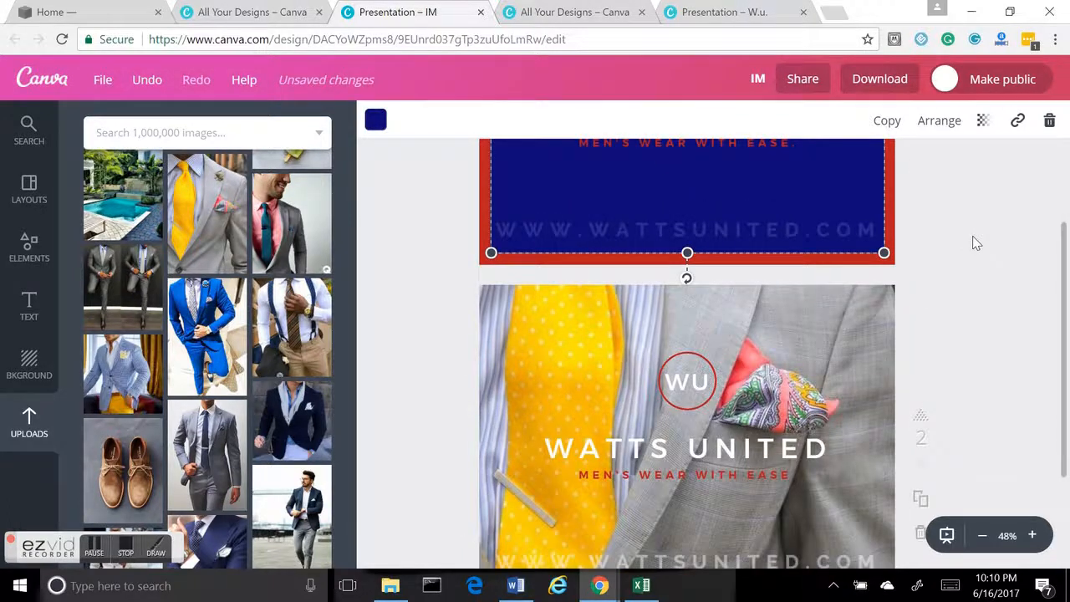
{"action": "scroll", "coordinate": [973, 243], "scroll_direction": "down", "scroll_amount": 1}
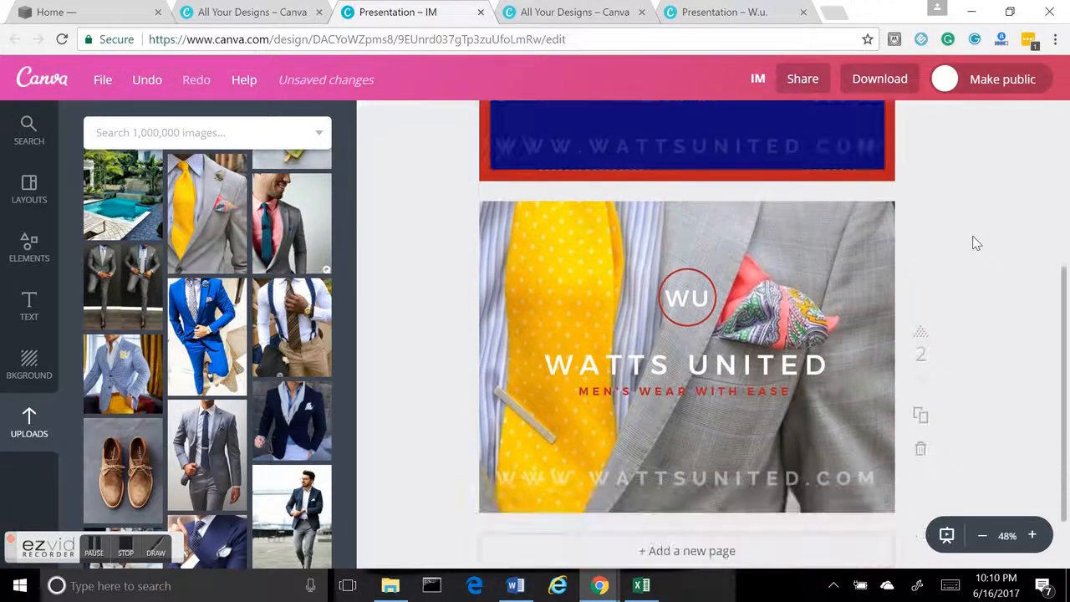
Replace the second page's background photo with the uploaded navy blazer and grey scarf photo
{"action": "left_click", "coordinate": [807, 260]}
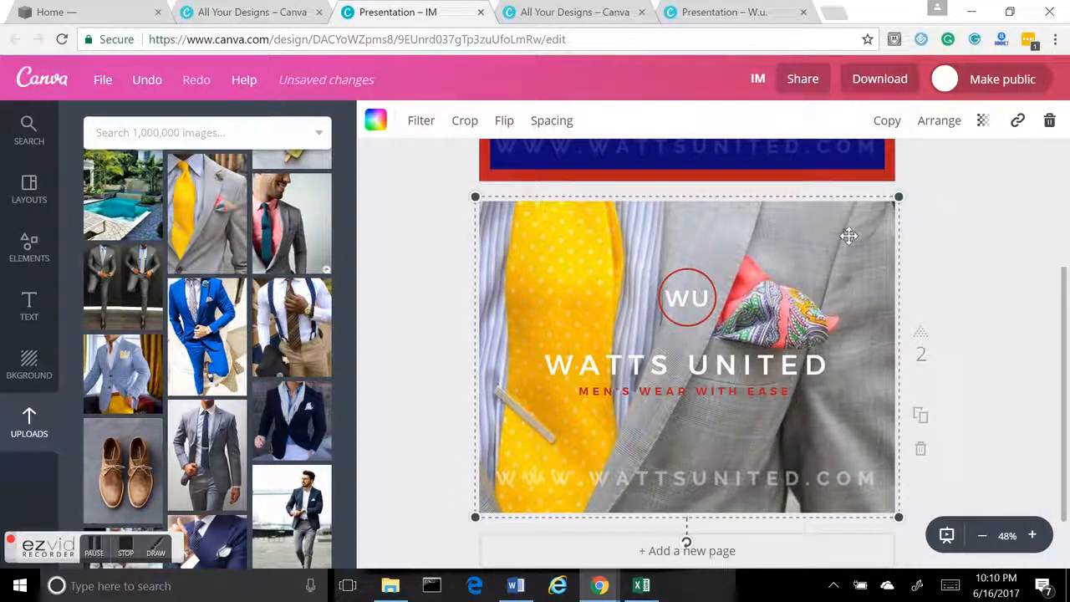
{"action": "left_click", "coordinate": [1049, 121]}
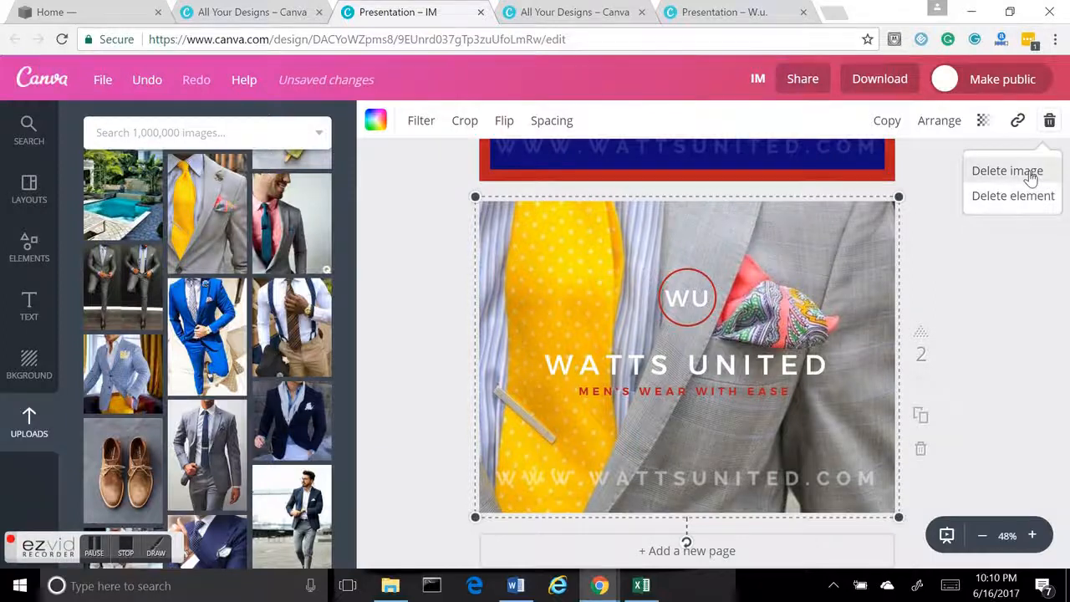
{"action": "left_click", "coordinate": [1016, 170]}
{"action": "left_click", "coordinate": [406, 366]}
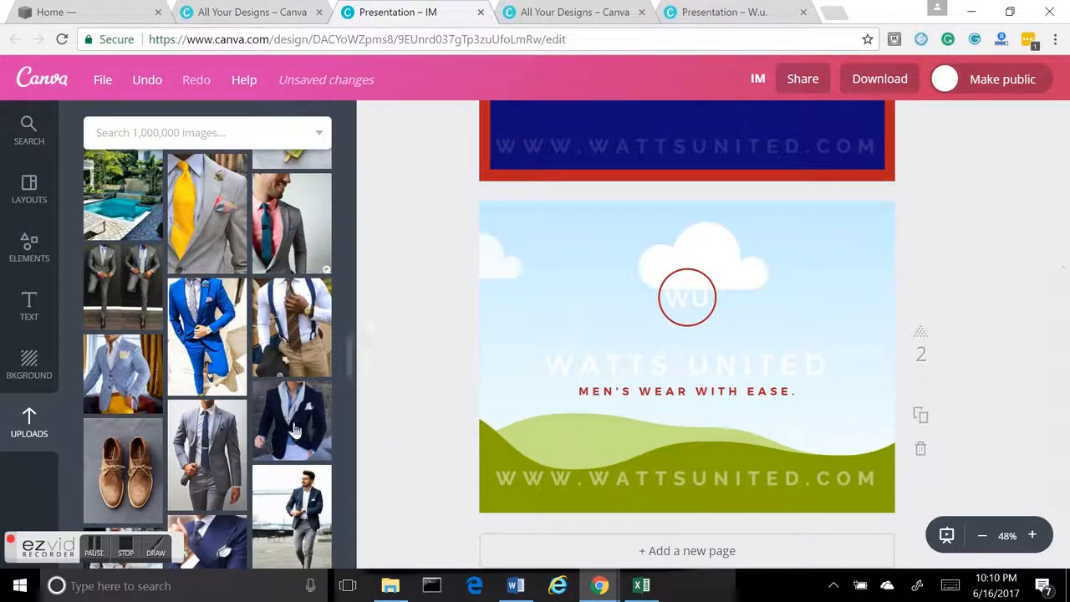
{"action": "left_click_drag", "start_coordinate": [291, 419], "coordinate": [502, 370]}
{"action": "left_click", "coordinate": [947, 294]}
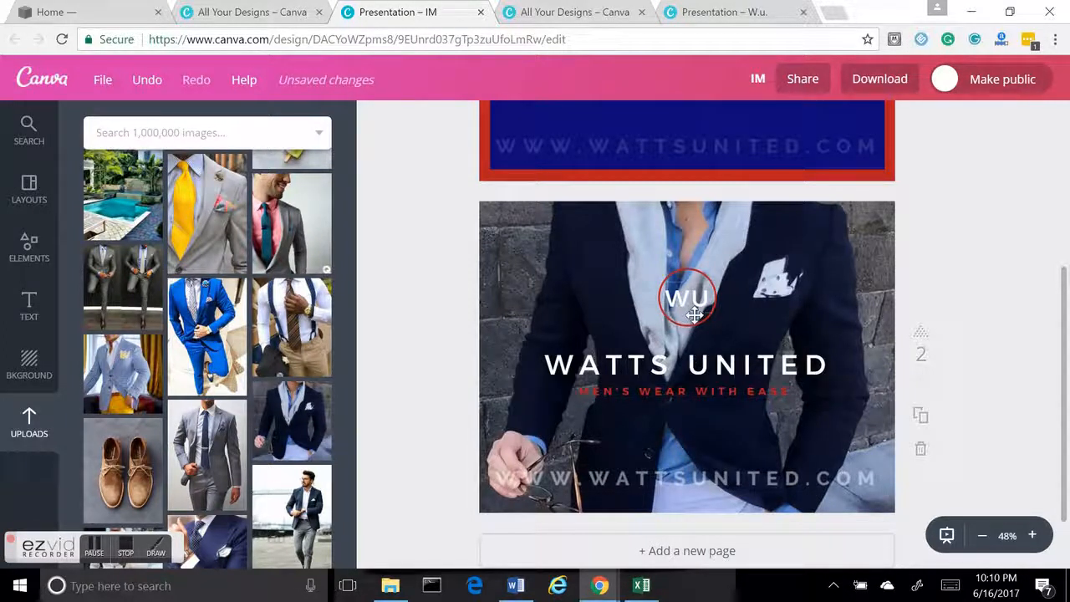
Review both title slides and open an animation preview using the Animated GIF/Movie (Experimental) file type
{"action": "scroll", "coordinate": [867, 351], "scroll_direction": "up", "scroll_amount": 1}
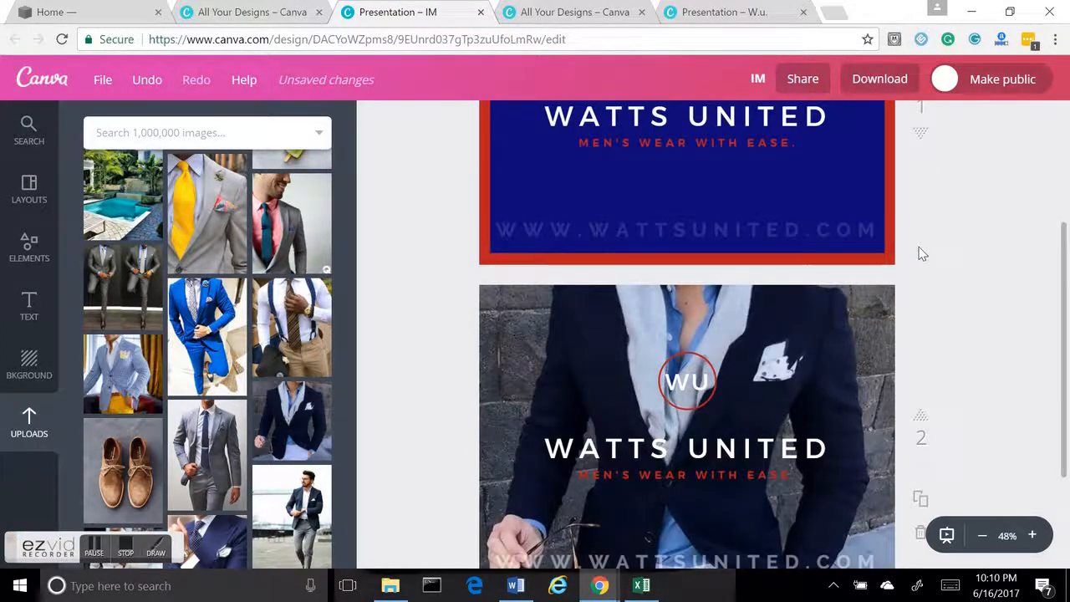
{"action": "scroll", "coordinate": [922, 253], "scroll_direction": "up", "scroll_amount": 2}
{"action": "scroll", "coordinate": [936, 251], "scroll_direction": "down", "scroll_amount": 4}
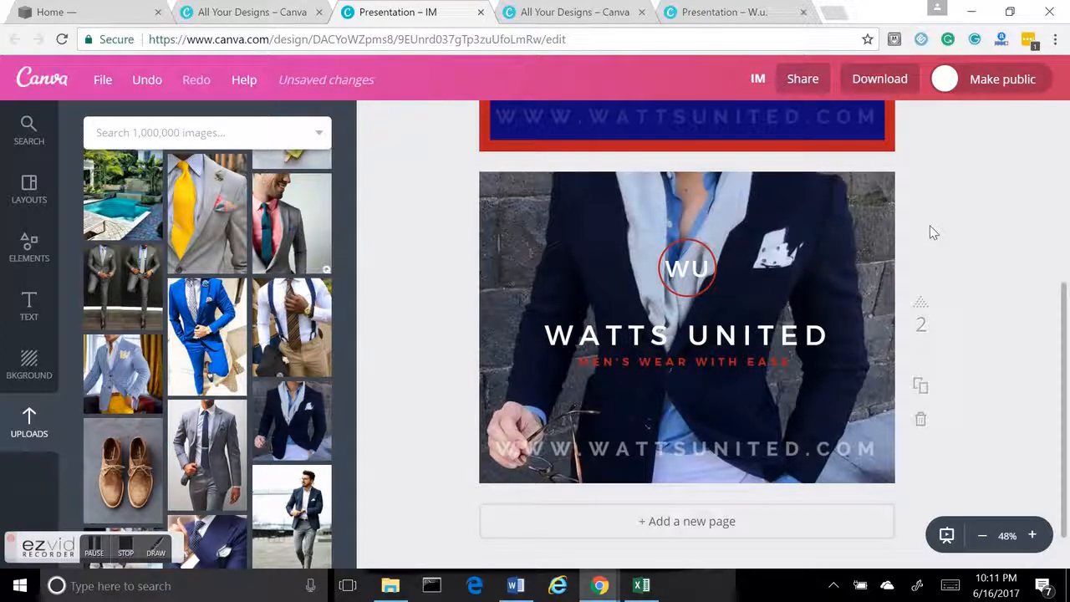
{"action": "scroll", "coordinate": [932, 230], "scroll_direction": "up", "scroll_amount": 3}
{"action": "scroll", "coordinate": [934, 199], "scroll_direction": "up", "scroll_amount": 1}
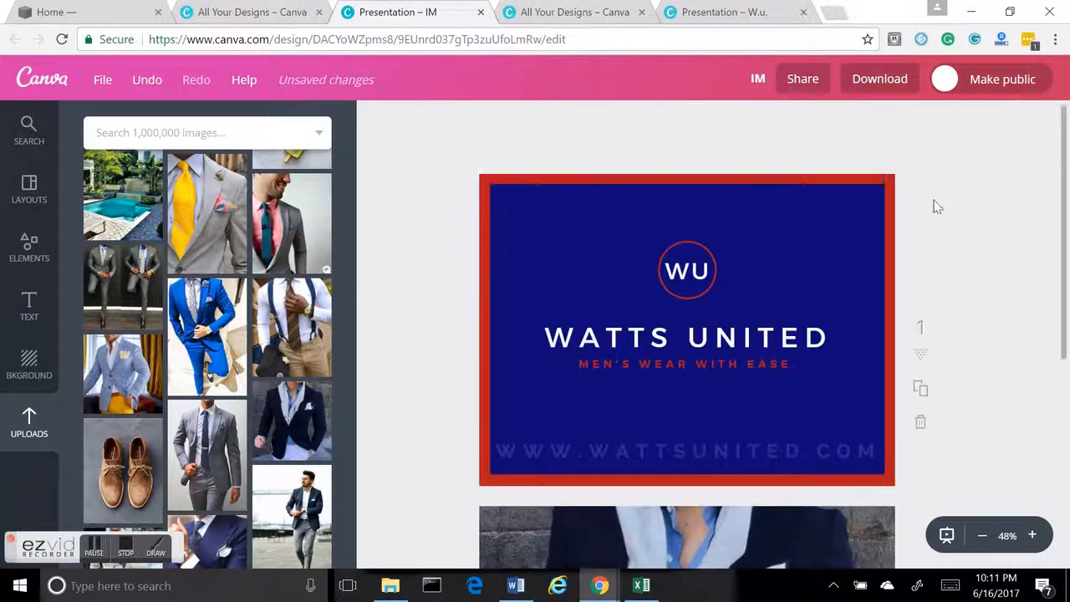
{"action": "left_click", "coordinate": [890, 84]}
{"action": "left_click", "coordinate": [895, 167]}
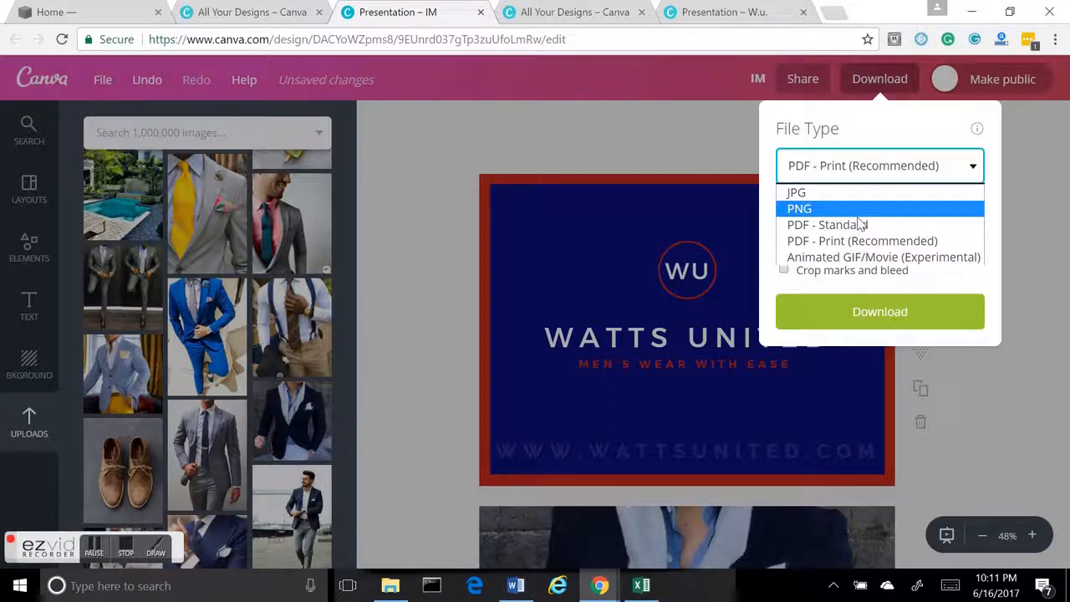
{"action": "left_click", "coordinate": [907, 259]}
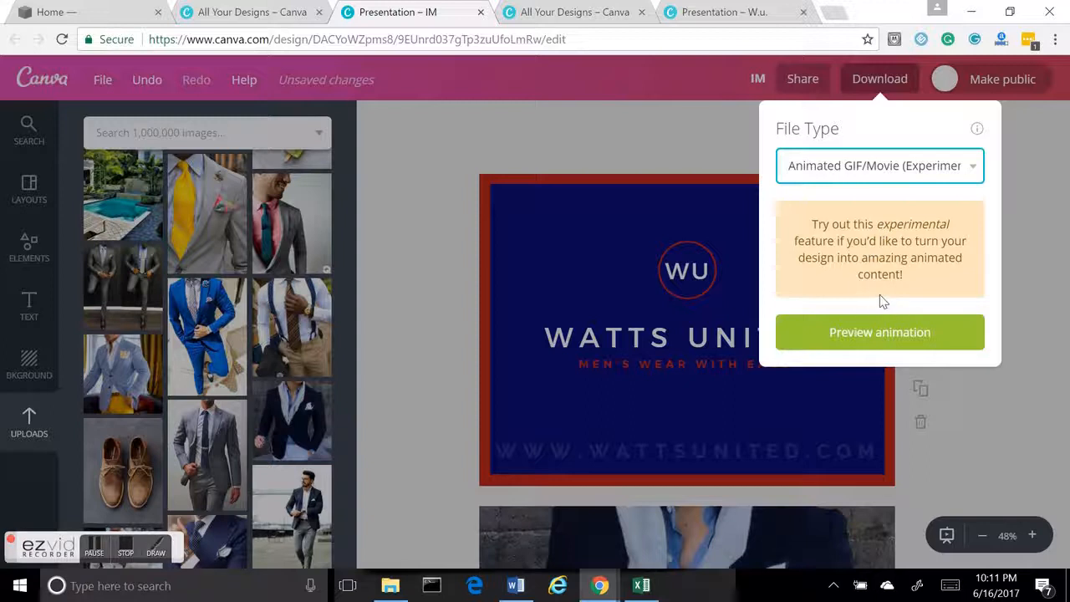
{"action": "left_click", "coordinate": [888, 332]}
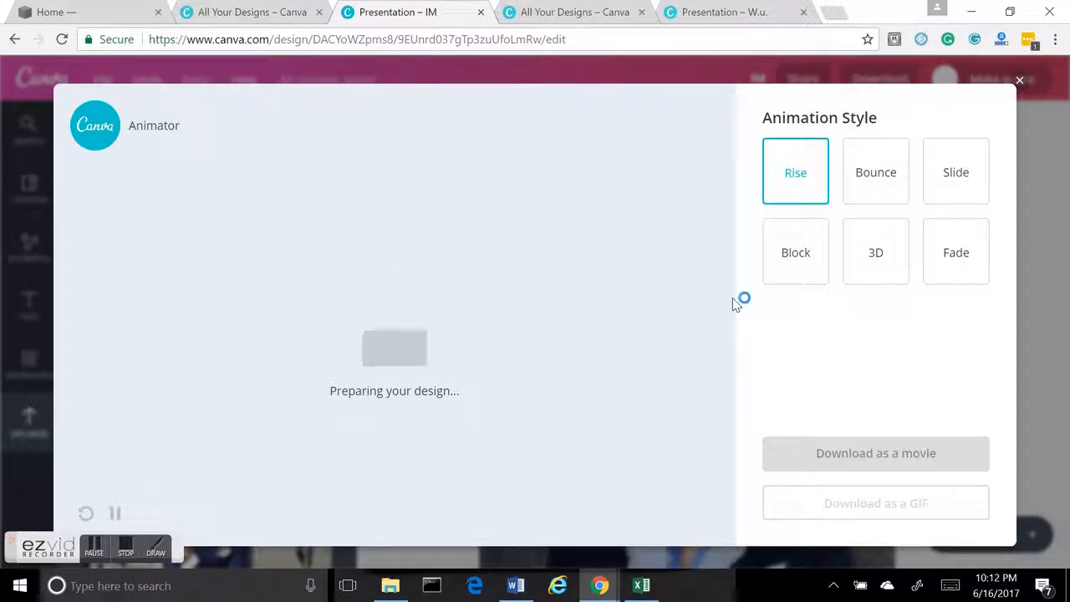
Preview the title slides in the Bounce, Fade and Slide animation styles and close the animator without downloading
{"action": "left_click", "coordinate": [790, 266]}
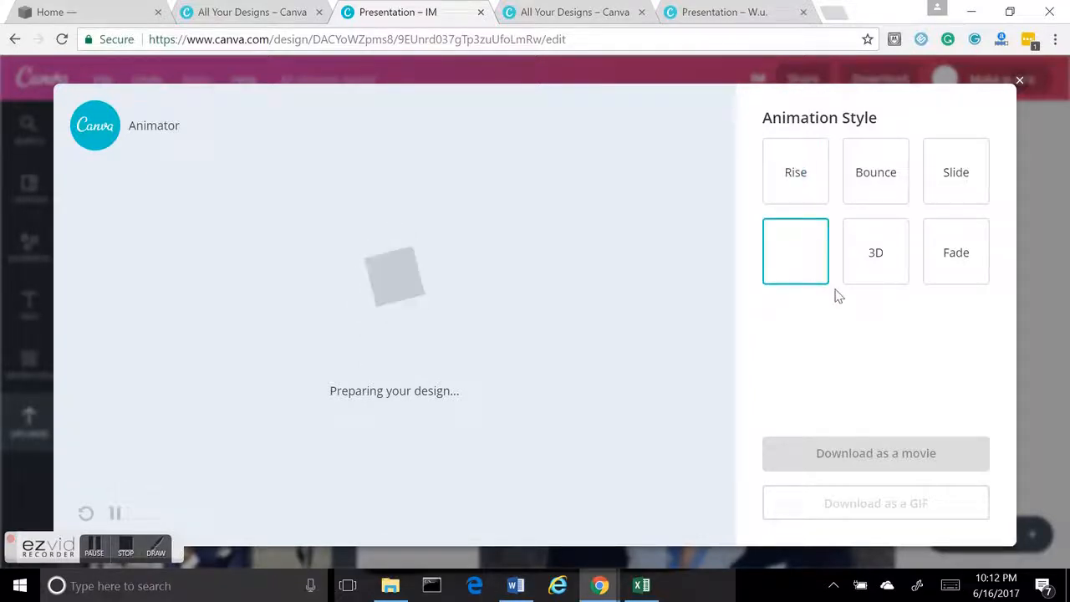
{"action": "left_click", "coordinate": [881, 183]}
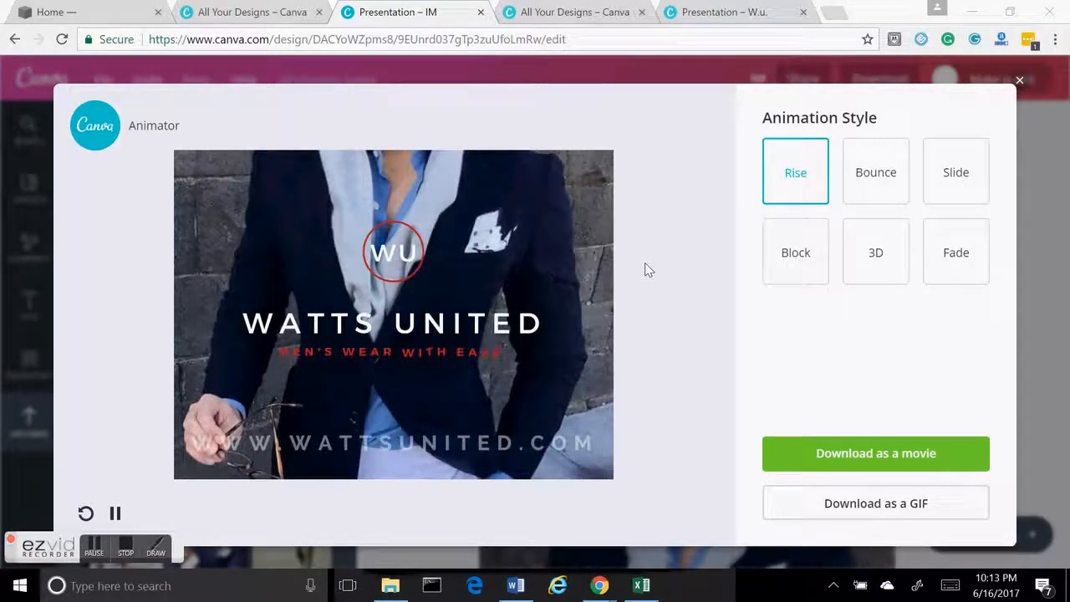
{"action": "left_click", "coordinate": [887, 178]}
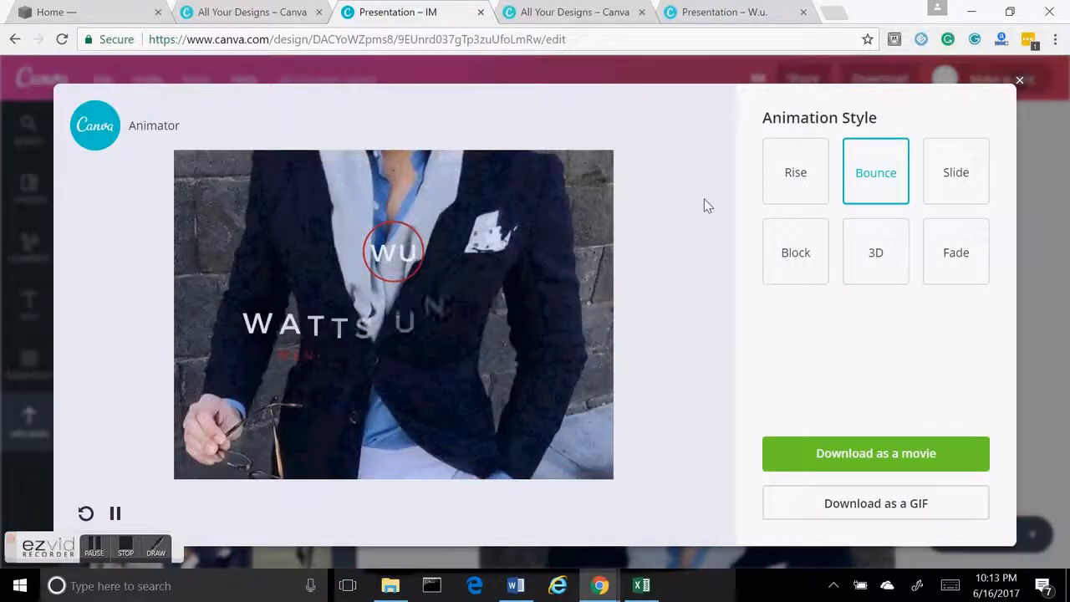
{"action": "left_click", "coordinate": [957, 243]}
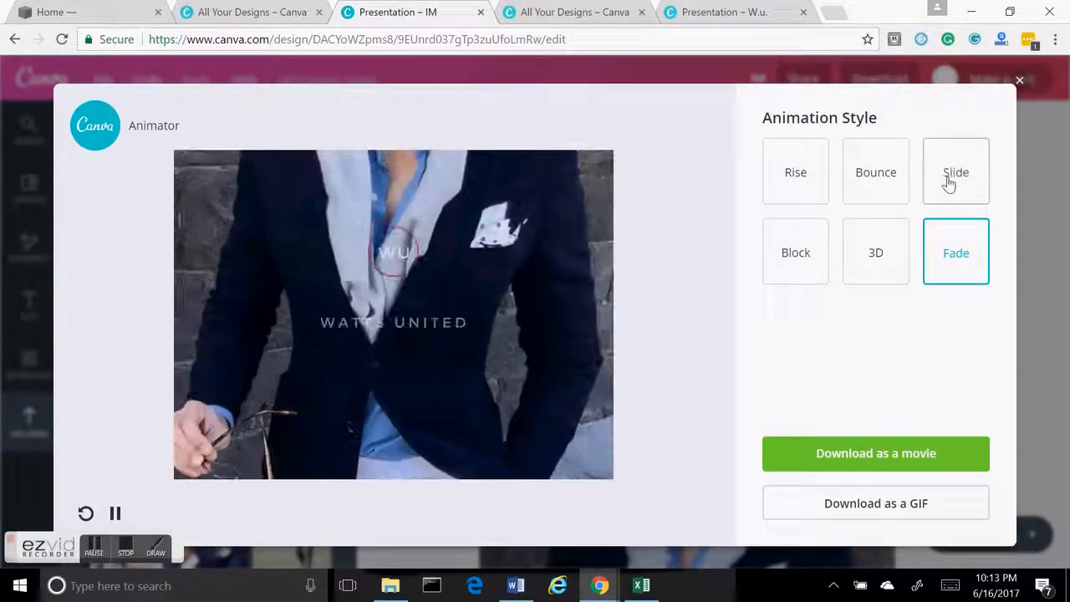
{"action": "left_click", "coordinate": [949, 183]}
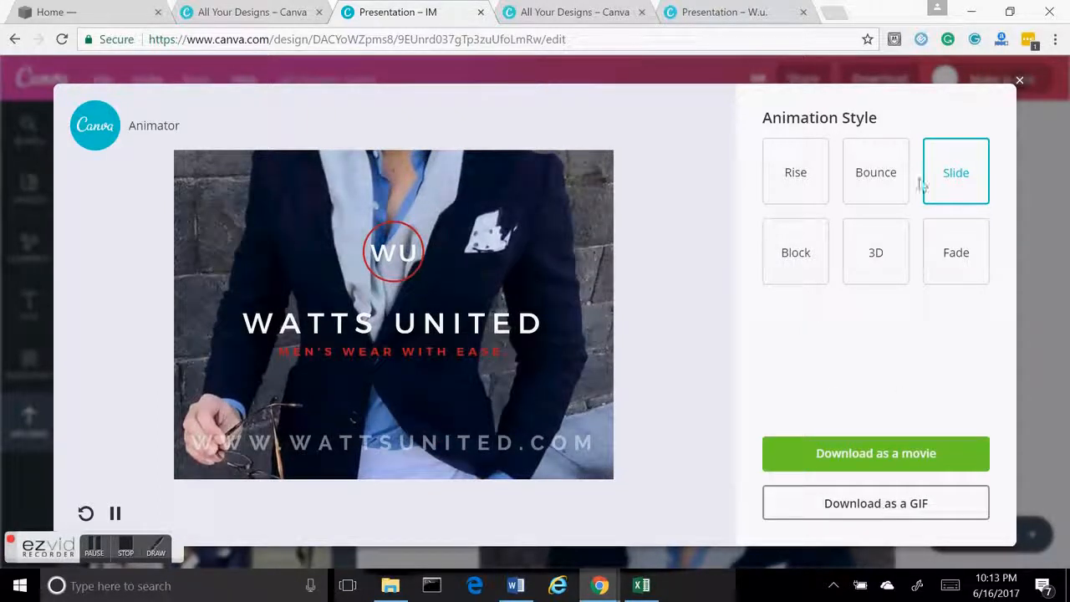
{"action": "left_click", "coordinate": [1019, 81]}
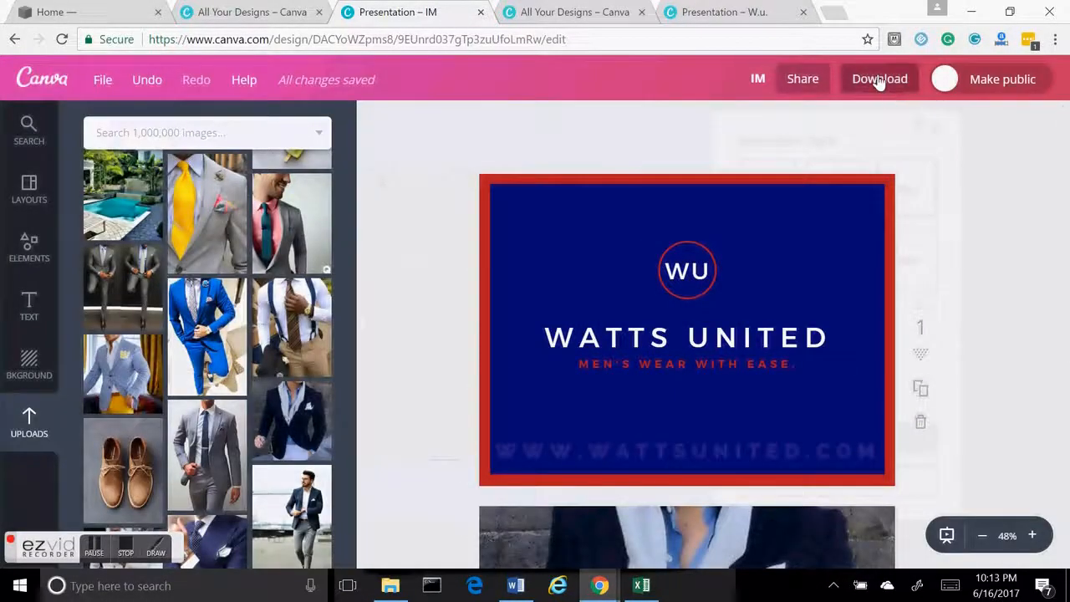
Download all pages of the design as PNG images
{"action": "left_click", "coordinate": [880, 78]}
{"action": "left_click", "coordinate": [855, 167]}
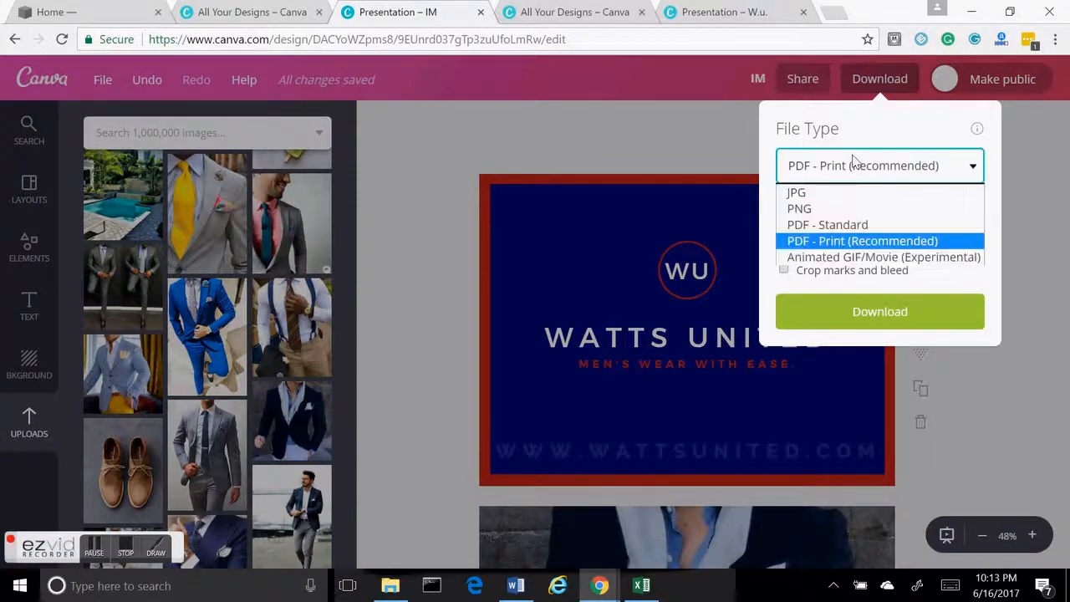
{"action": "left_click", "coordinate": [840, 209]}
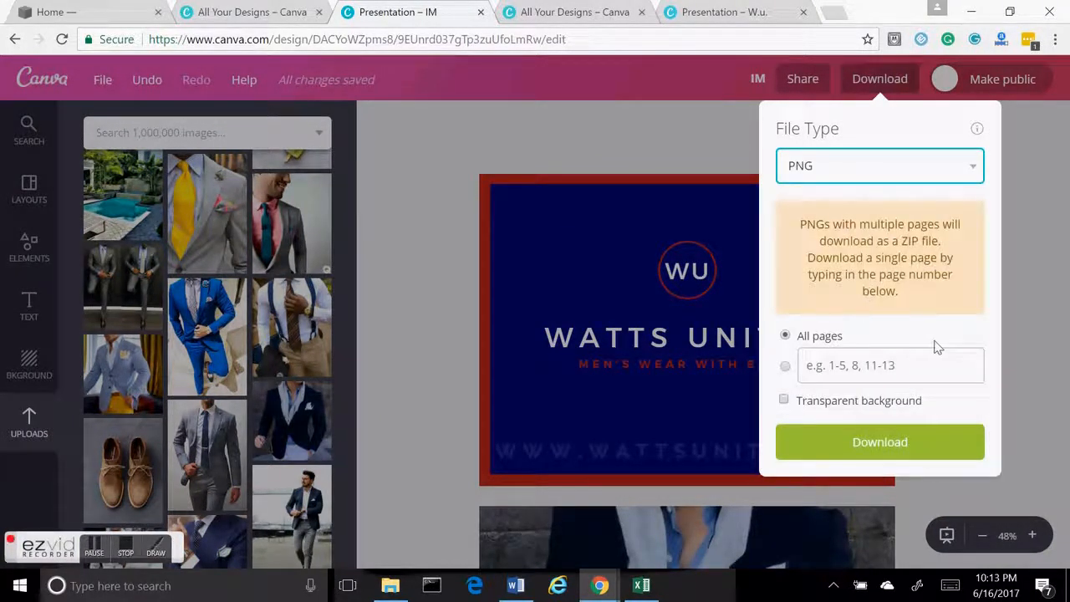
{"action": "left_click", "coordinate": [883, 454]}
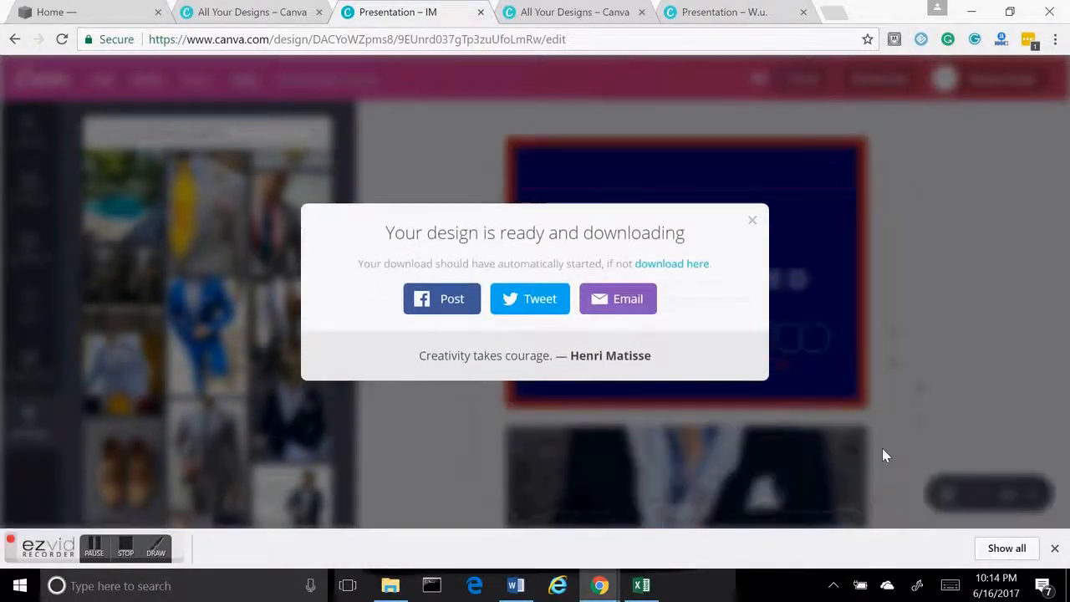
{"action": "left_click_drag", "start_coordinate": [33, 551], "coordinate": [880, 170]}
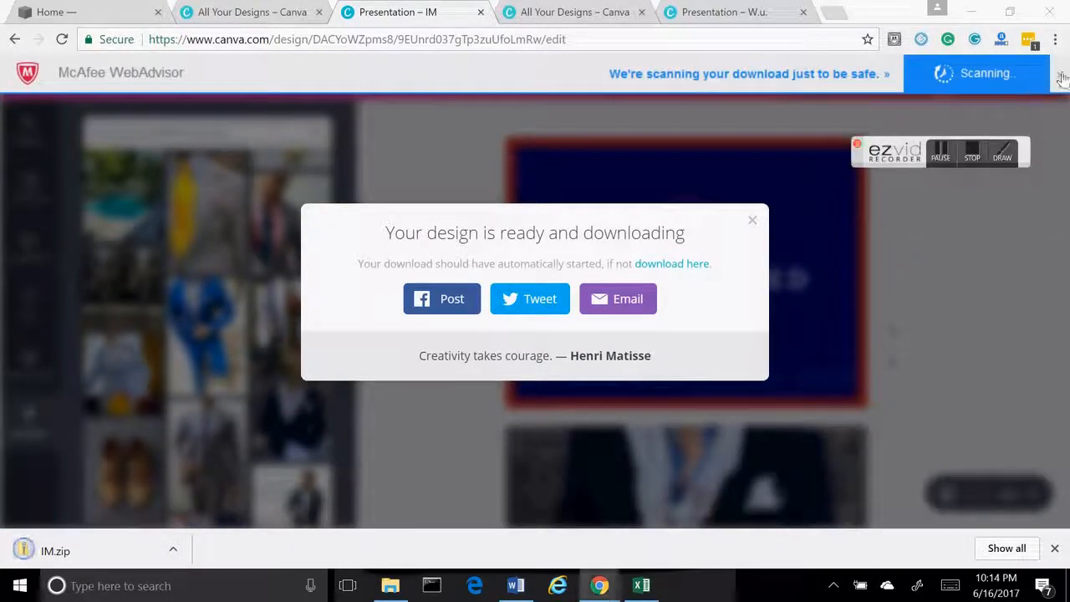
Open the downloaded IM.zip and copy both 1.png and 2.png
{"action": "left_click", "coordinate": [50, 553]}
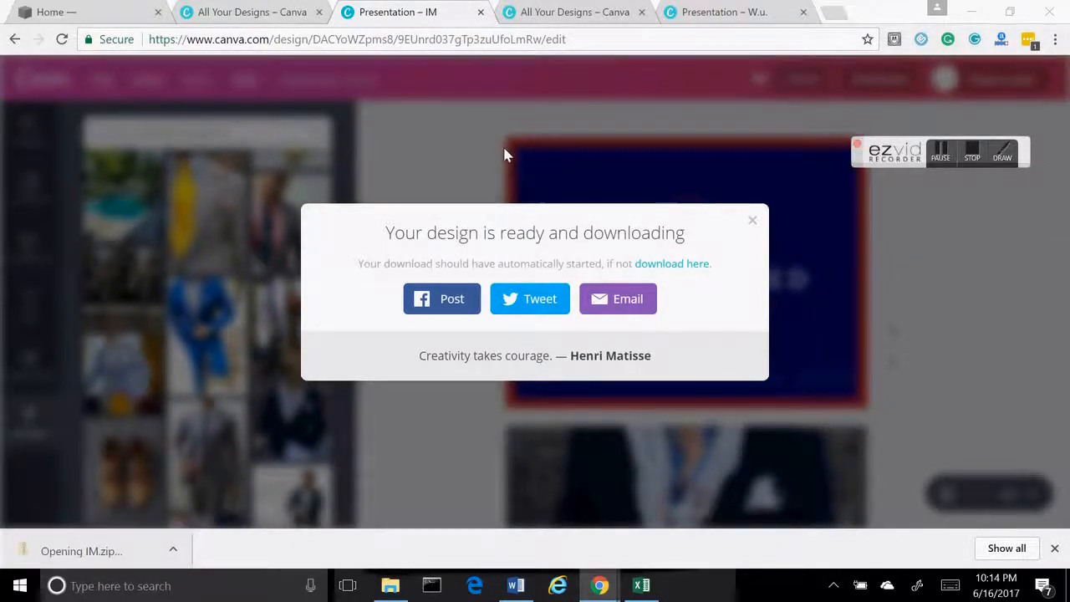
{"action": "left_click_drag", "start_coordinate": [460, 164], "coordinate": [398, 109]}
{"action": "right_click", "coordinate": [398, 110]}
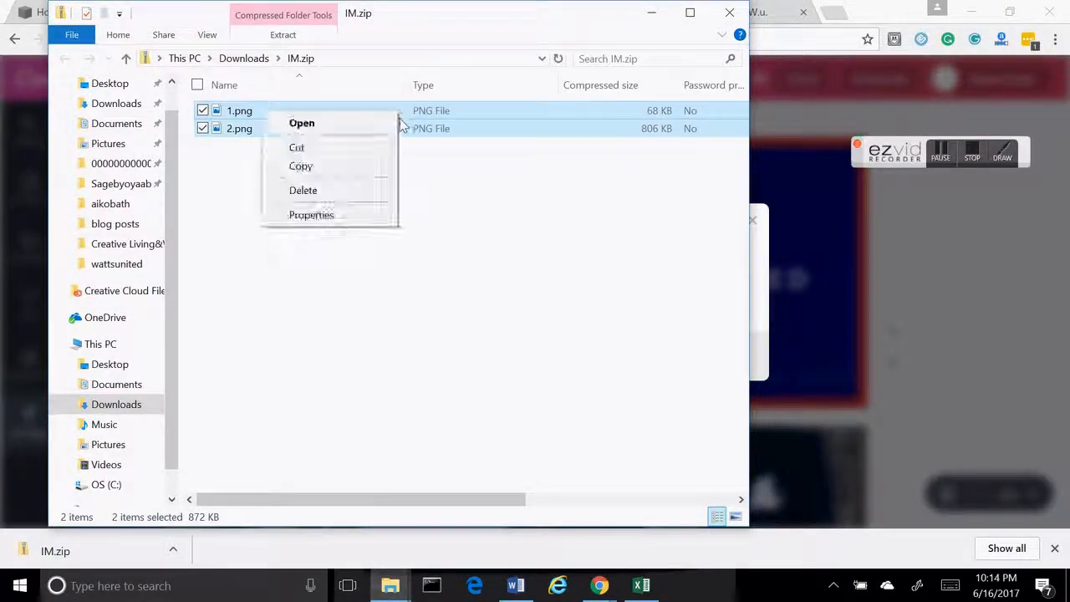
{"action": "left_click", "coordinate": [378, 167]}
Paste the two images into the Desktop folder, keeping the IM.zip versions over the existing files, and close the folder window
{"action": "left_click", "coordinate": [117, 84]}
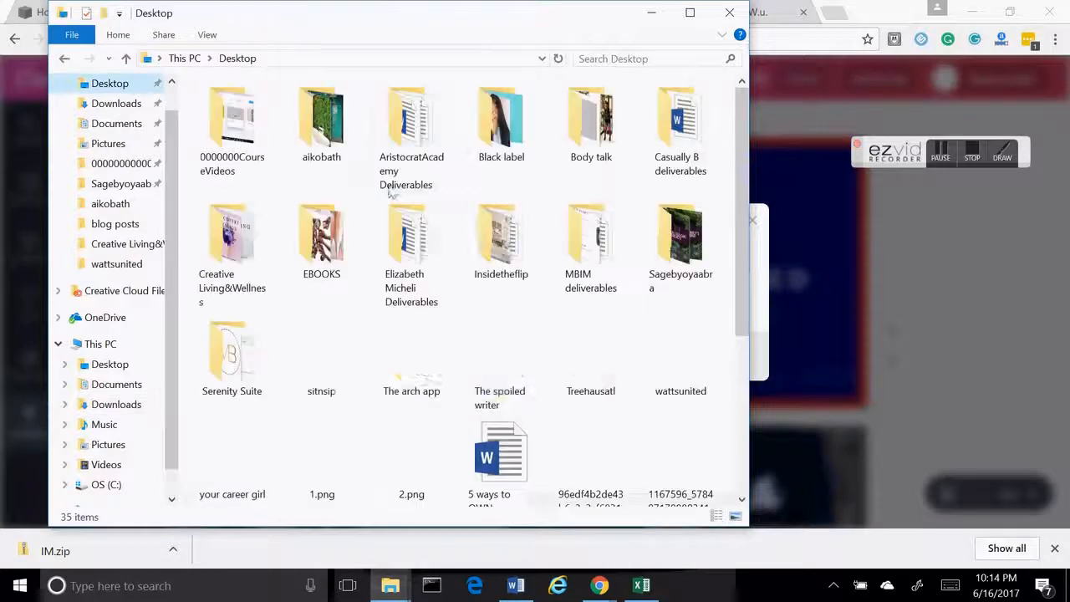
{"action": "right_click", "coordinate": [483, 184]}
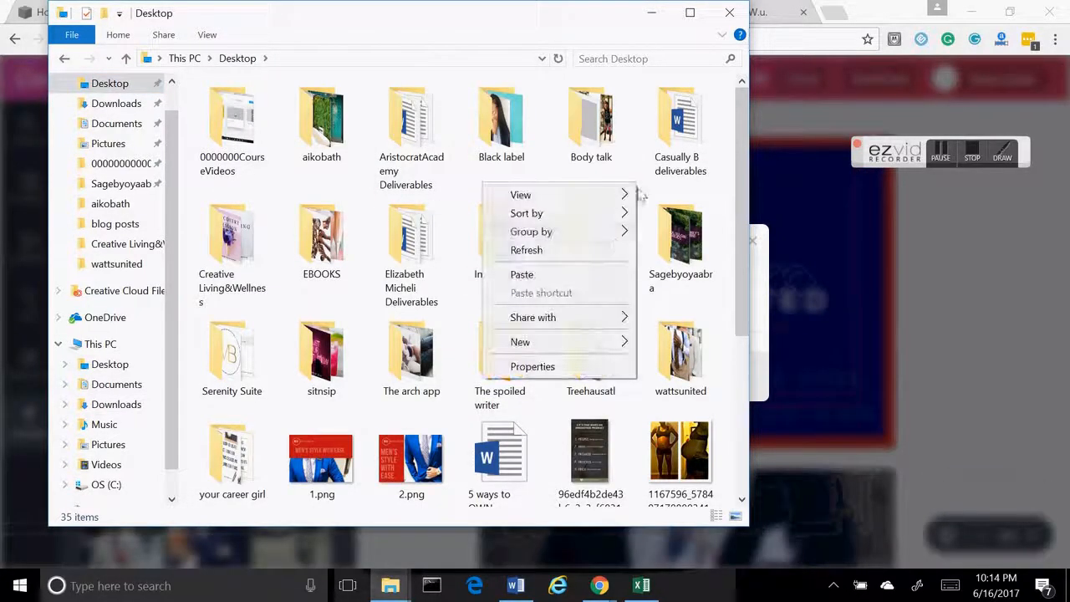
{"action": "left_click", "coordinate": [590, 282]}
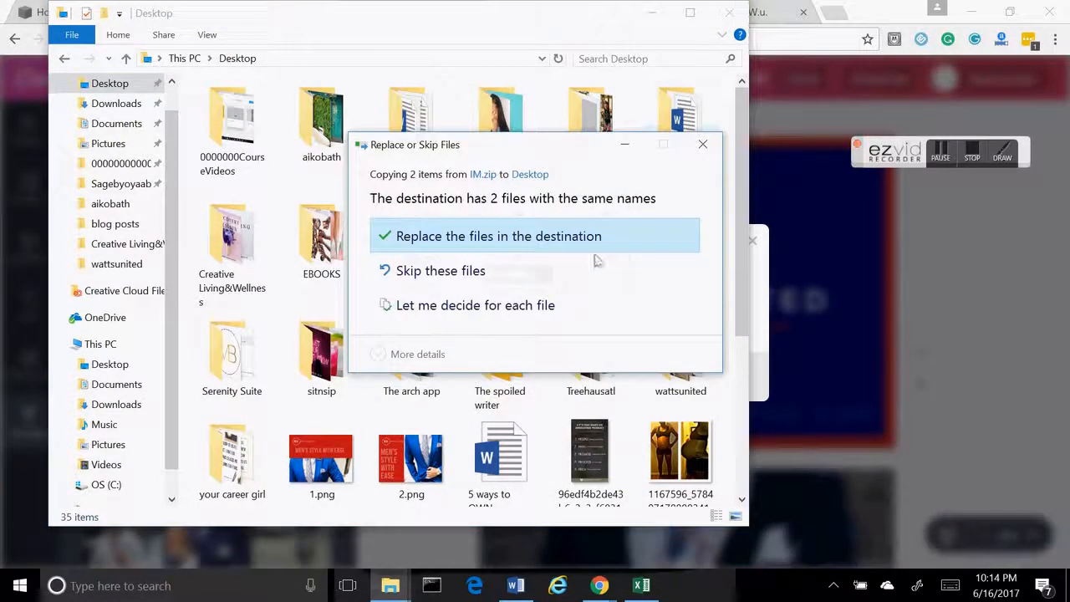
{"action": "left_click", "coordinate": [539, 306]}
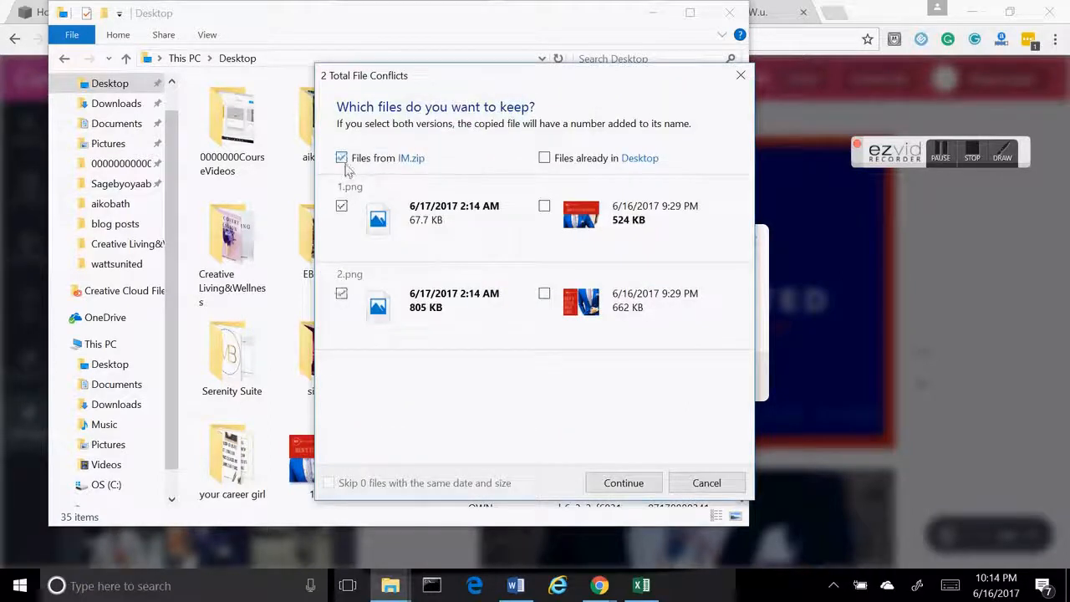
{"action": "left_click", "coordinate": [627, 491]}
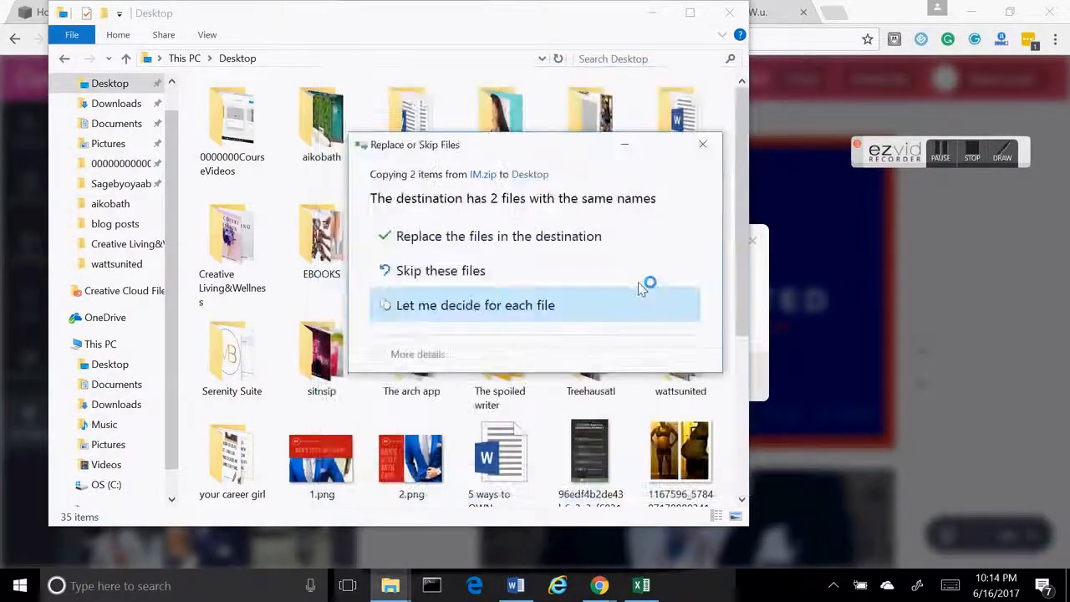
{"action": "left_click", "coordinate": [729, 13]}
Switch to the Watts United website in the Squarespace editor
{"action": "left_click", "coordinate": [640, 7]}
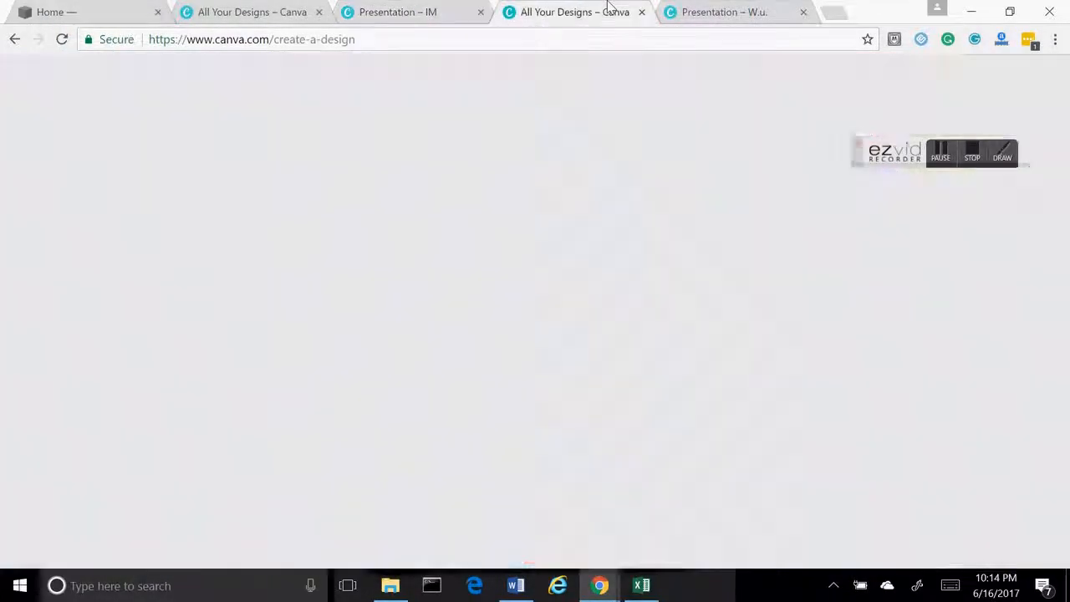
{"action": "left_click", "coordinate": [94, 7]}
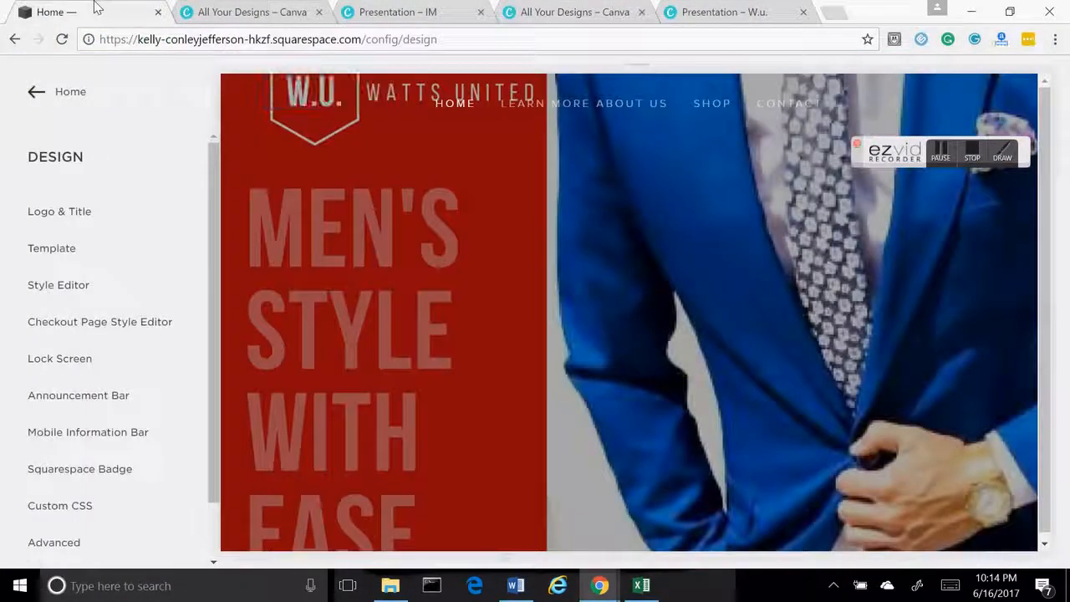
{"action": "left_click_drag", "start_coordinate": [891, 154], "coordinate": [50, 547]}
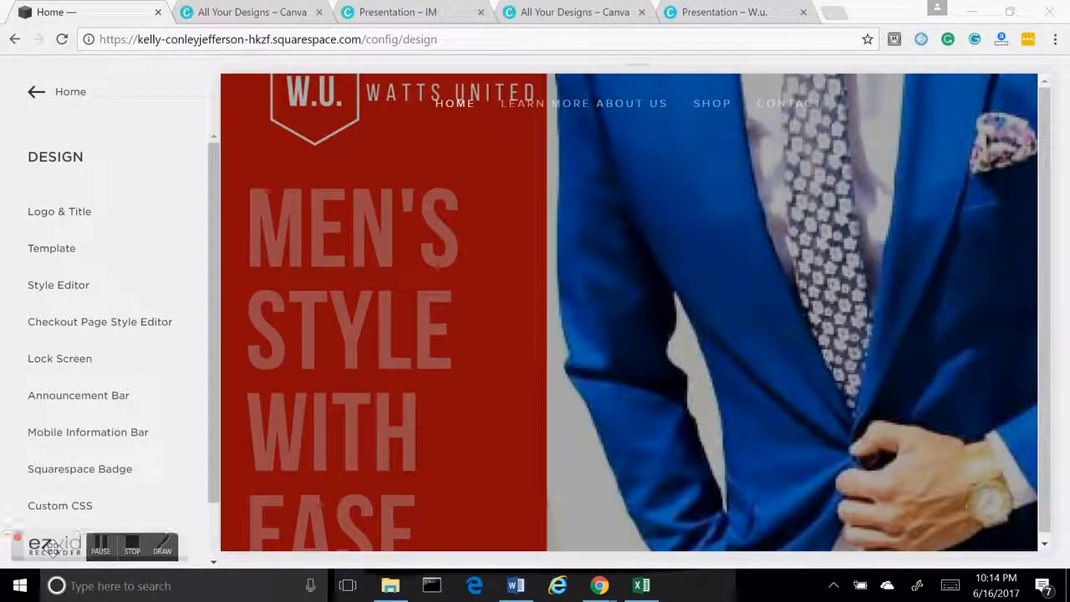
{"action": "left_click", "coordinate": [55, 90]}
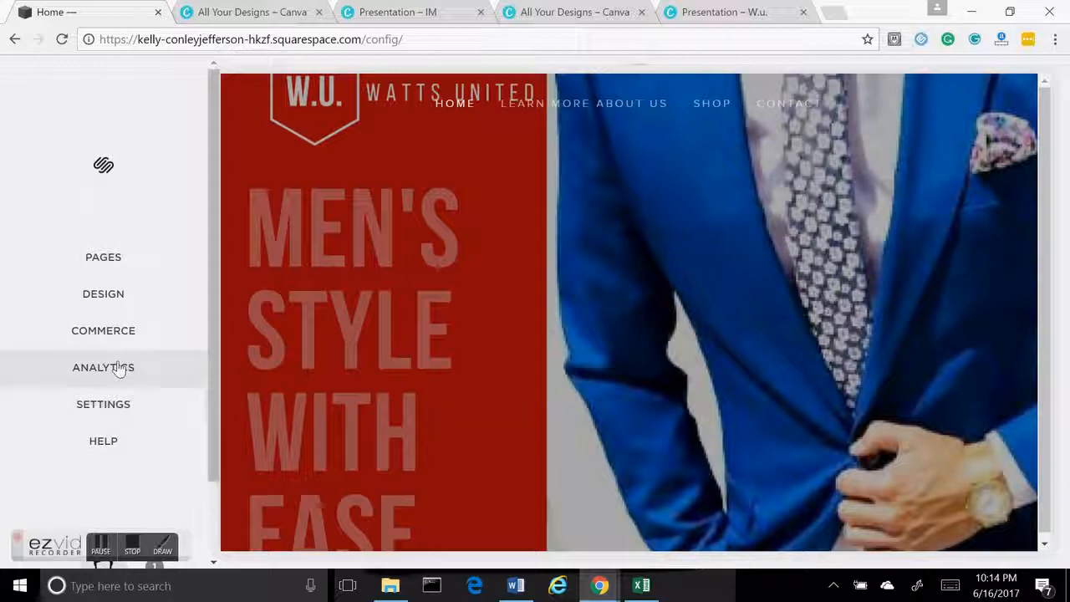
{"action": "left_click", "coordinate": [134, 402]}
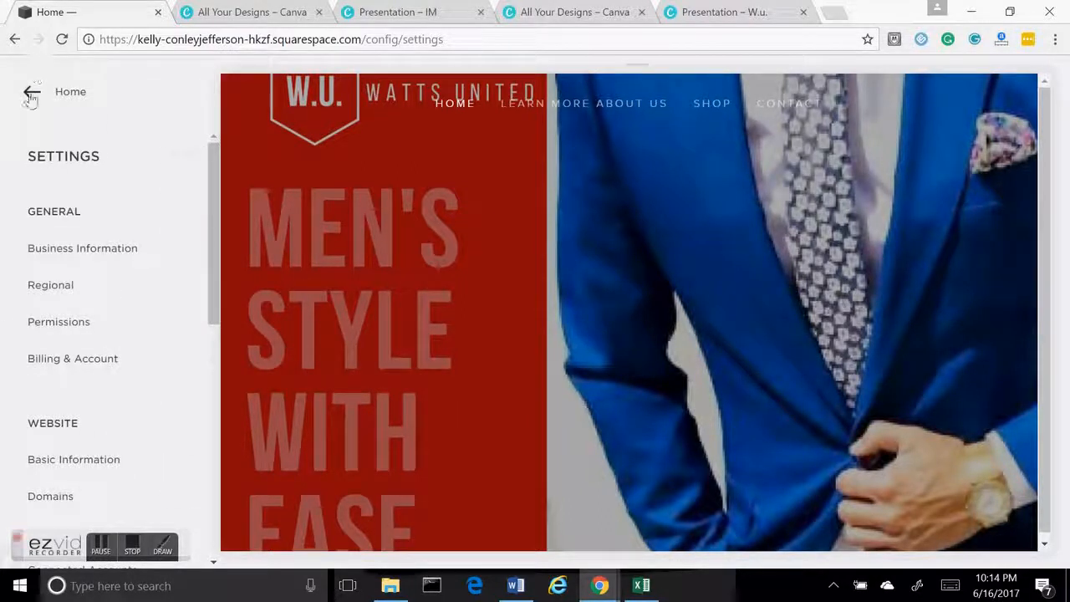
{"action": "left_click", "coordinate": [31, 95]}
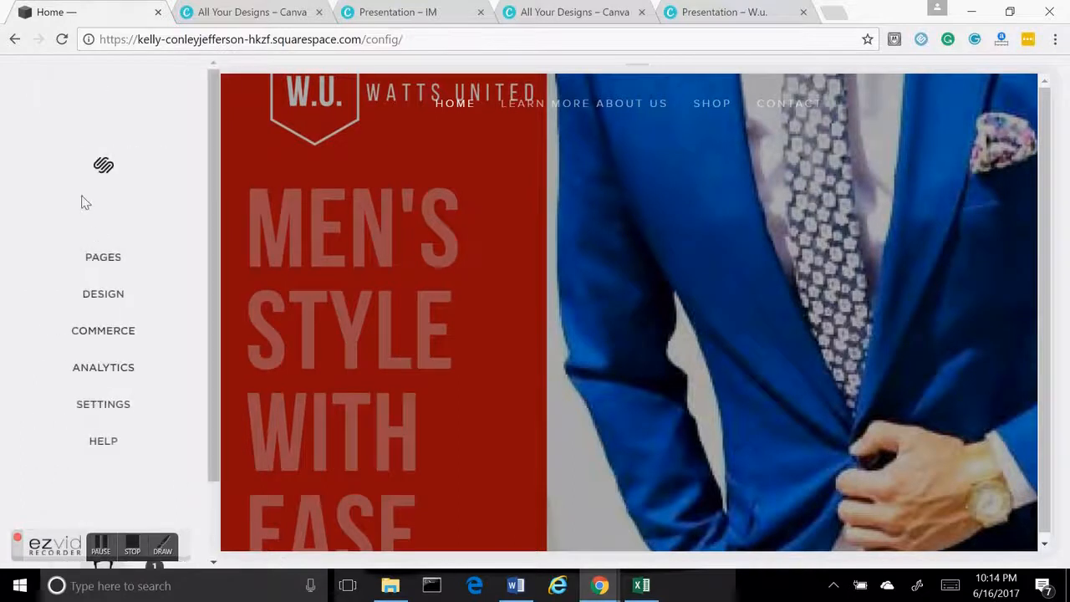
{"action": "left_click", "coordinate": [110, 298]}
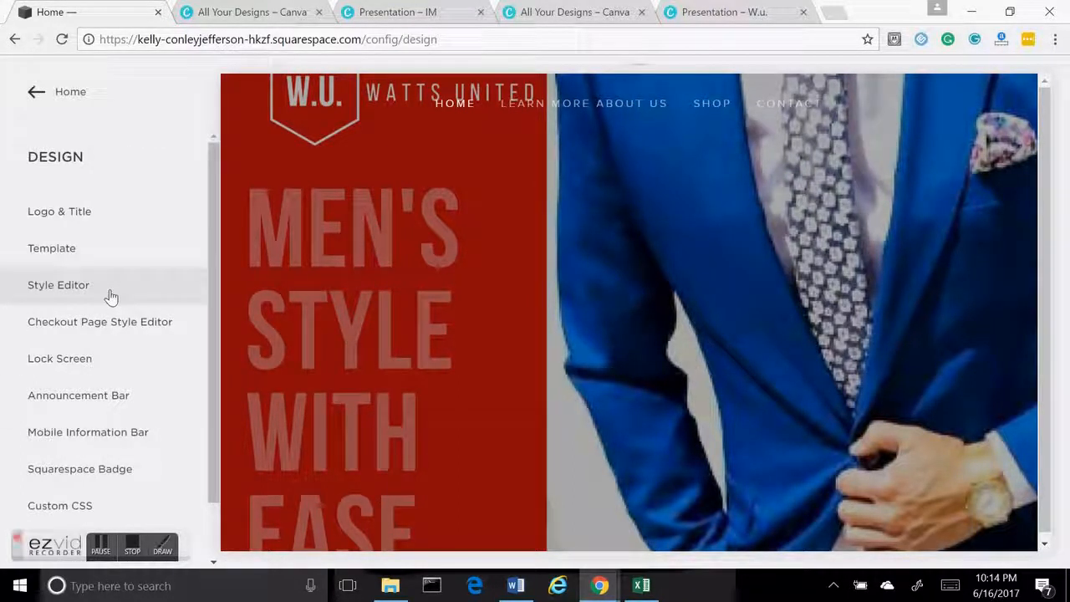
In the Style Editor, replace the Info Page Background Image with 2 (2).png from the Desktop folder
{"action": "left_click", "coordinate": [111, 293]}
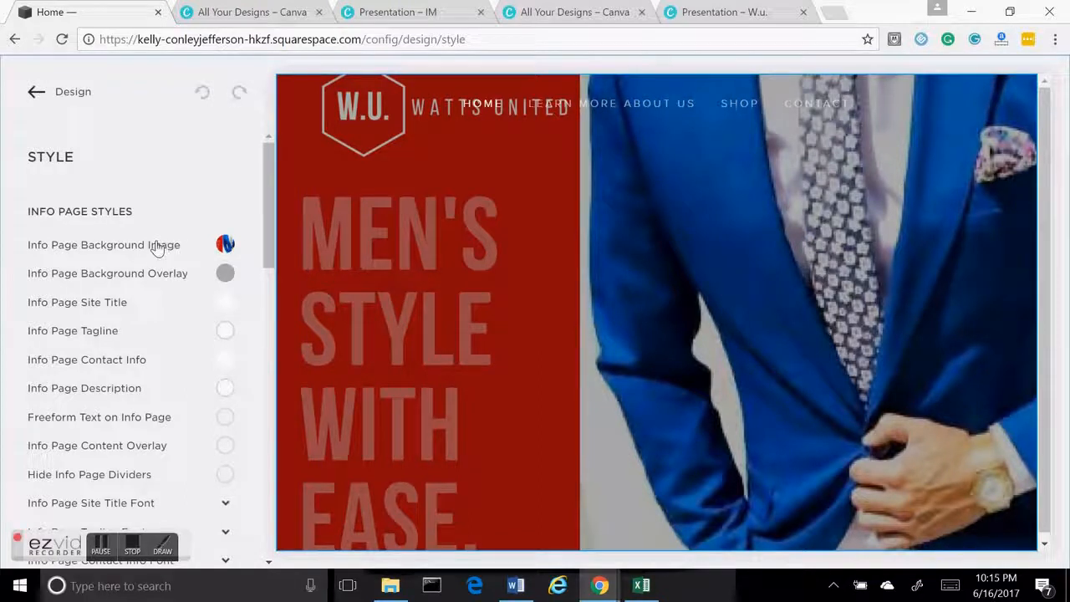
{"action": "left_click", "coordinate": [222, 242]}
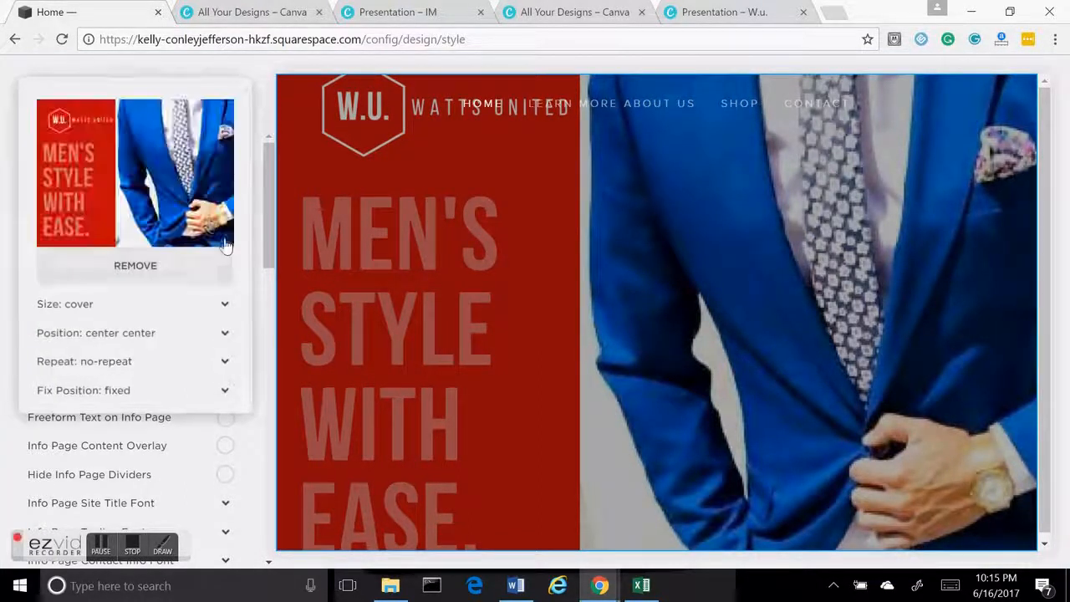
{"action": "left_click", "coordinate": [158, 265]}
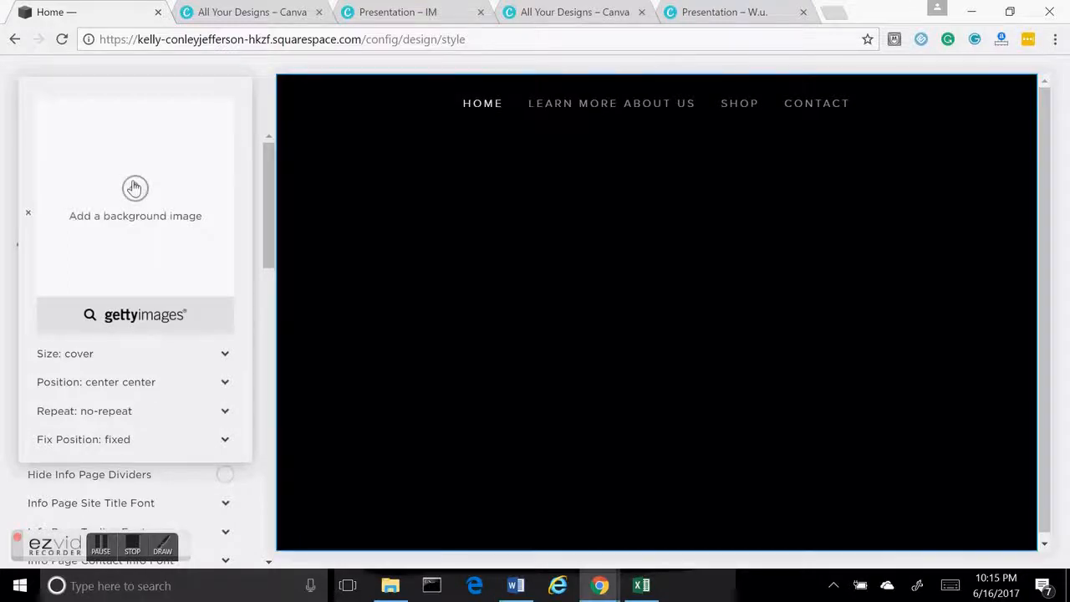
{"action": "left_click", "coordinate": [134, 188]}
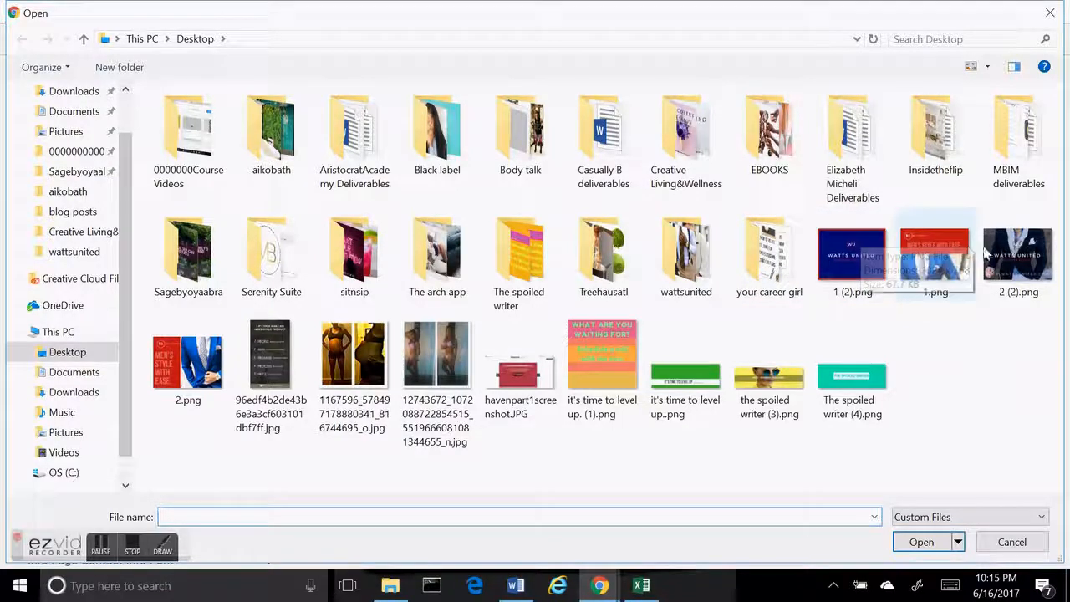
{"action": "left_click", "coordinate": [1013, 252]}
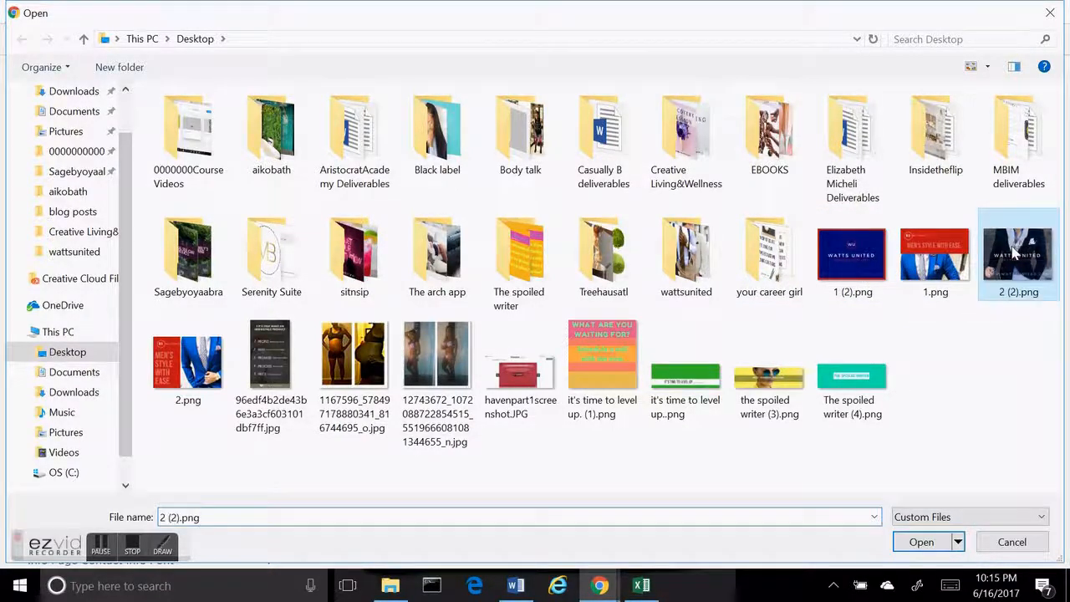
{"action": "left_click", "coordinate": [921, 541]}
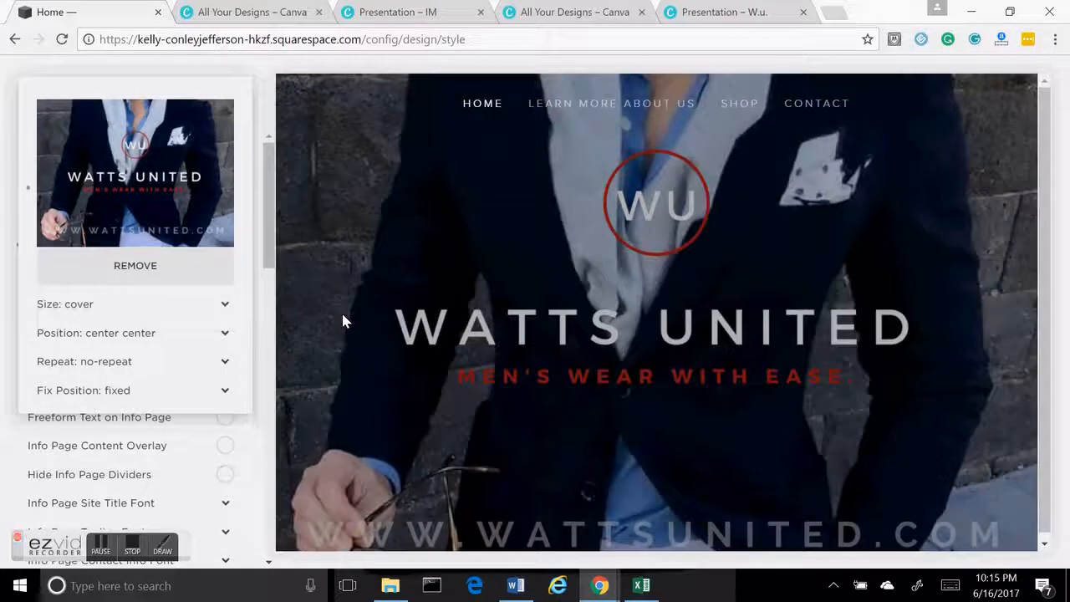
Close the background image settings and leave the Style Editor and Design settings for the site's main menu
{"action": "left_click", "coordinate": [158, 74]}
{"action": "left_click", "coordinate": [42, 94]}
{"action": "left_click", "coordinate": [66, 102]}
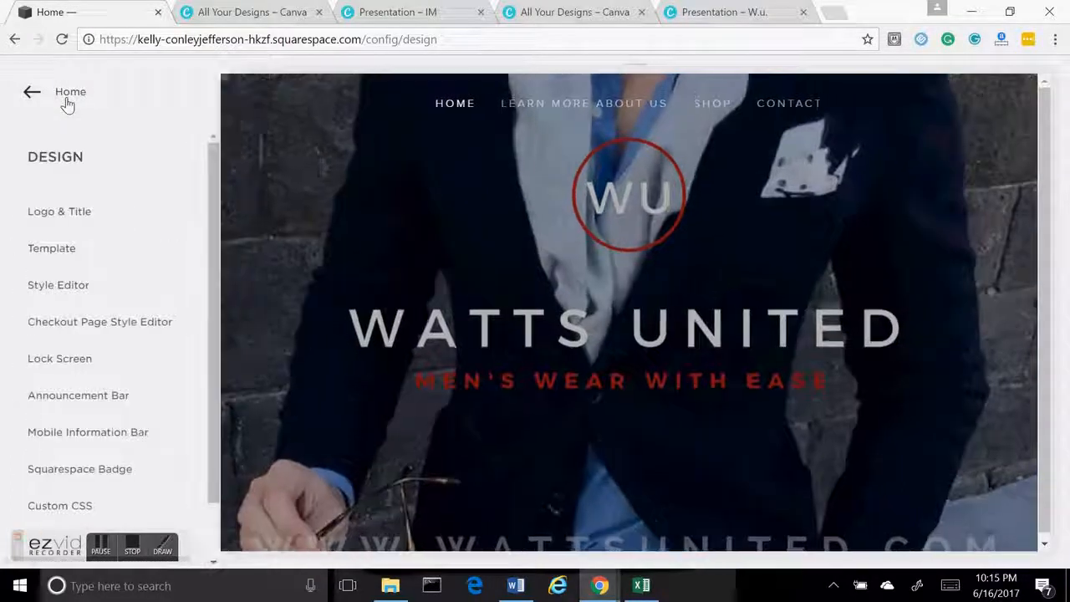
{"action": "left_click", "coordinate": [60, 105]}
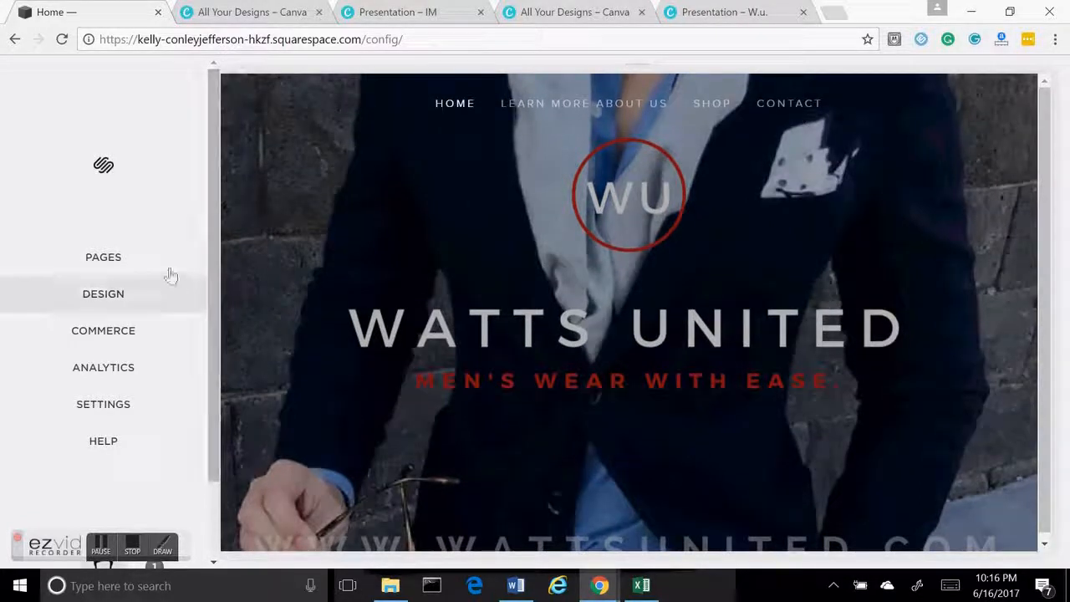
Preview the site's Learn More About Us, Shop and Contact pages, and return to the Home page
{"action": "left_click", "coordinate": [456, 109]}
{"action": "left_click", "coordinate": [545, 108]}
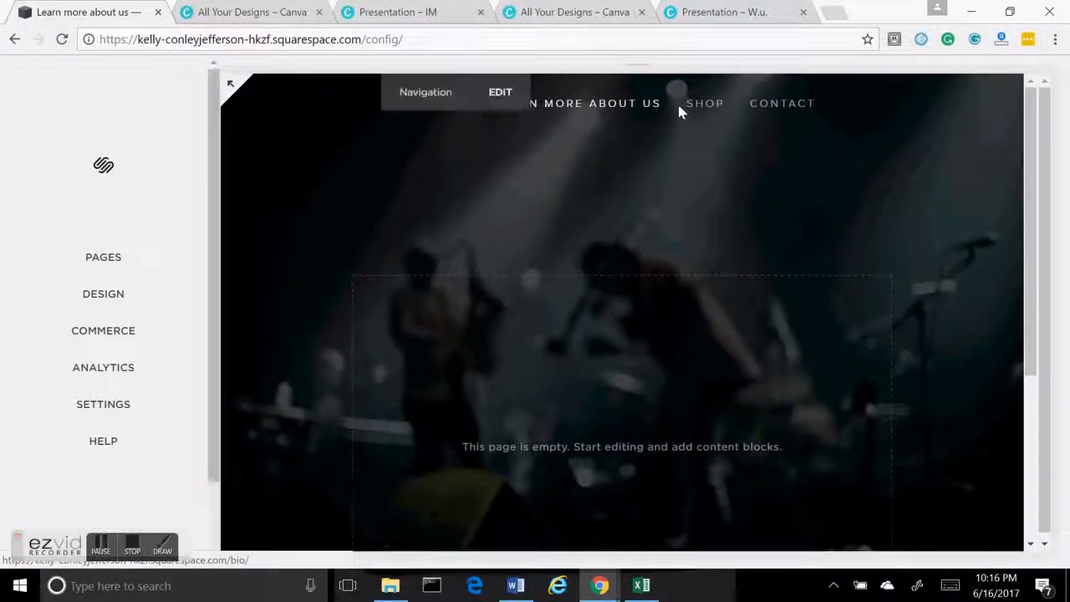
{"action": "left_click", "coordinate": [685, 109]}
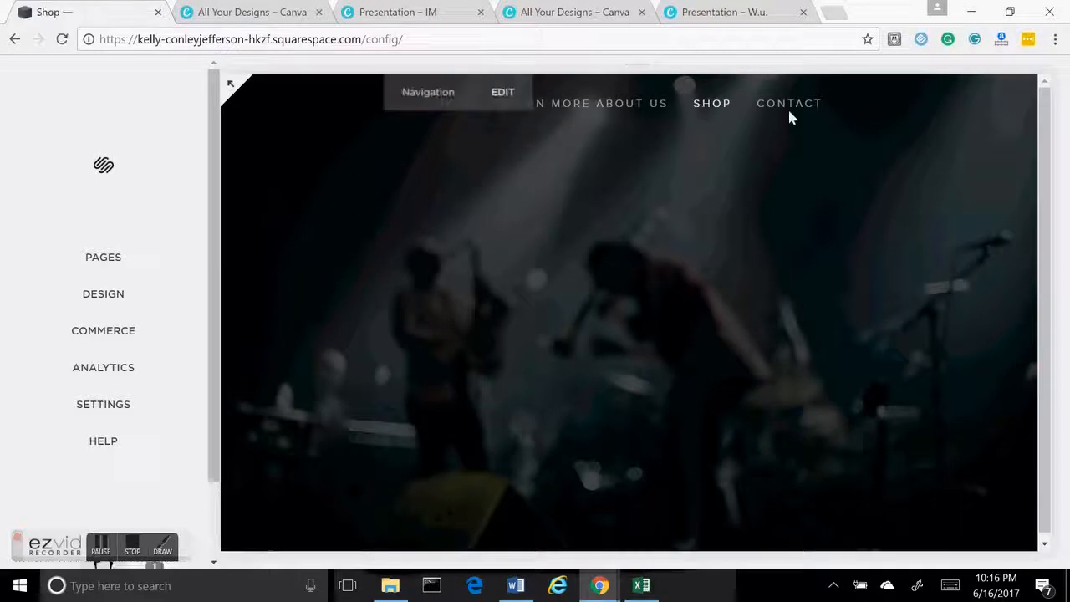
{"action": "left_click", "coordinate": [786, 111]}
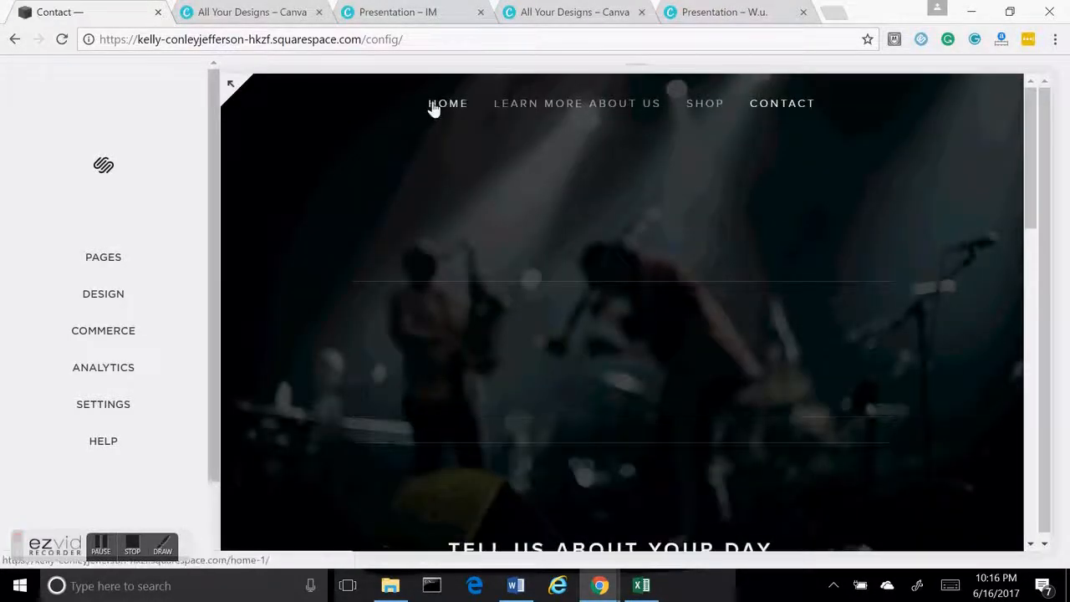
{"action": "left_click", "coordinate": [433, 106]}
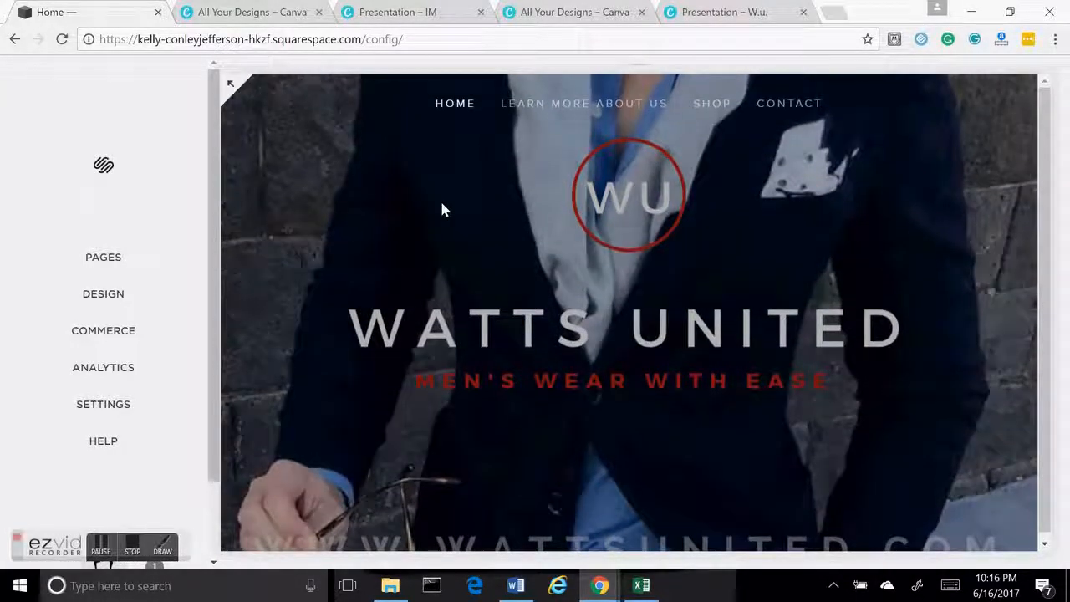
{"action": "left_click", "coordinate": [573, 10]}
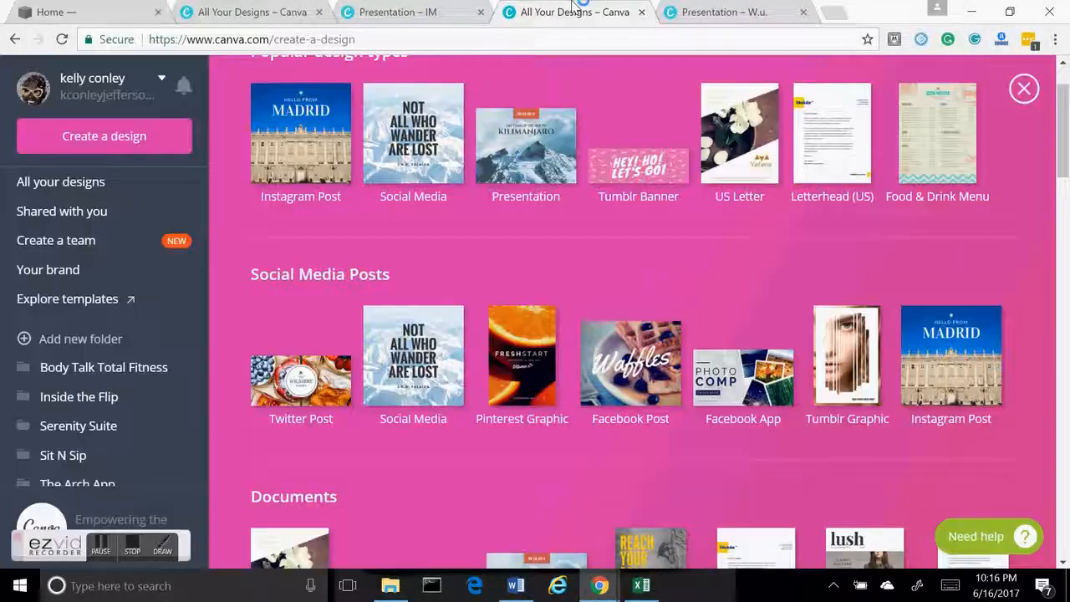
{"action": "left_click", "coordinate": [401, 12]}
{"action": "left_click", "coordinate": [287, 7]}
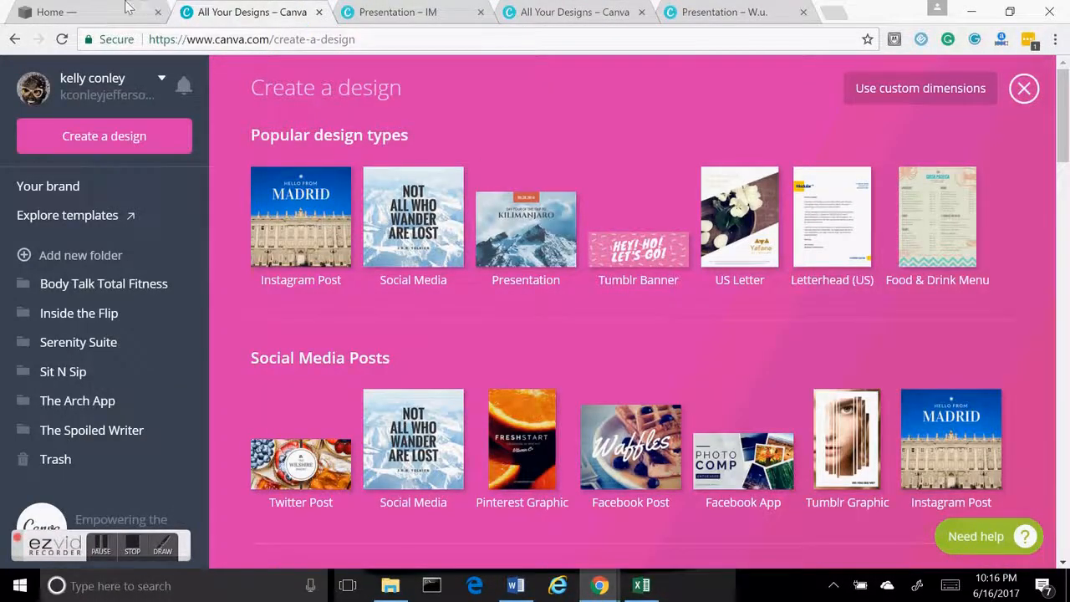
{"action": "left_click", "coordinate": [59, 12]}
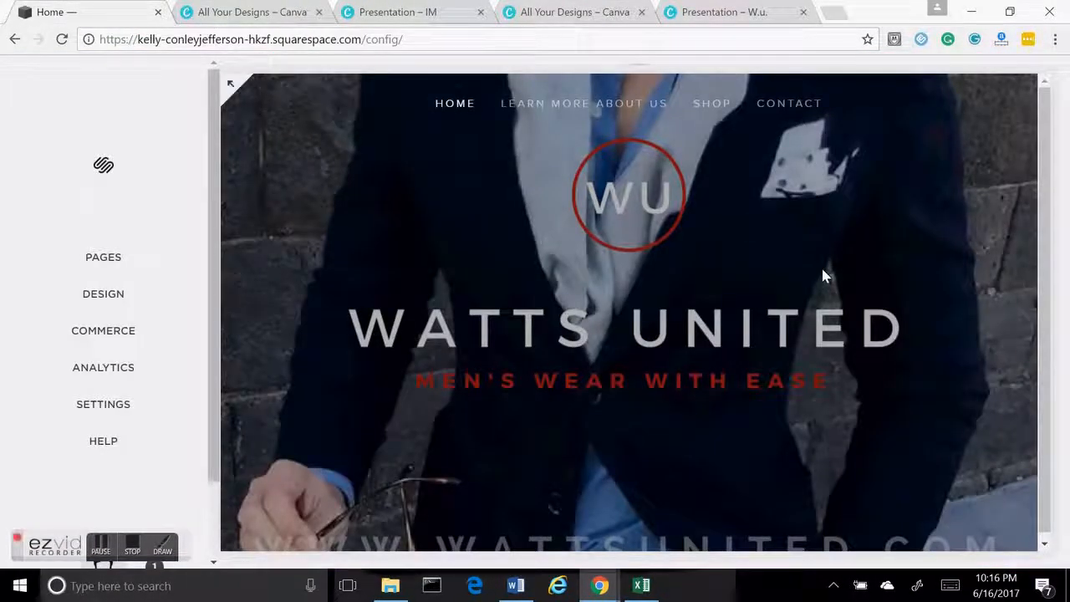